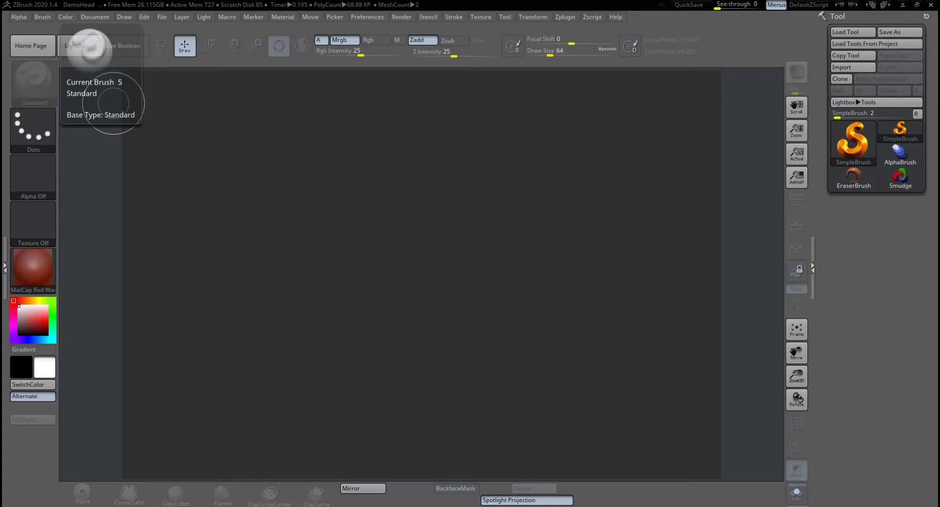
Switch to the browser, review the Wikipedia articles on UV mapping and texture mapping, including the enlarged cube-unwrapping illustration, and return to ZBrush.
left_click_drag(113, 103, 551, 7)
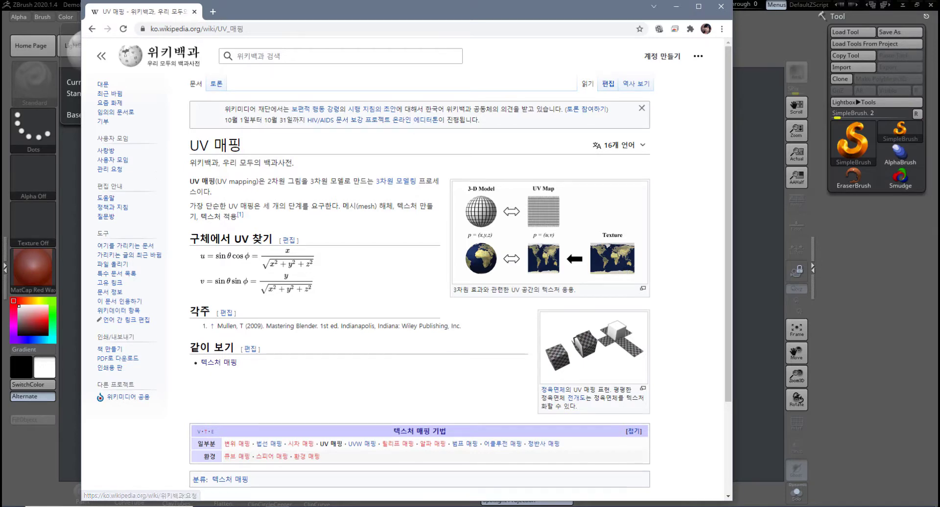
key("alt+Tab")
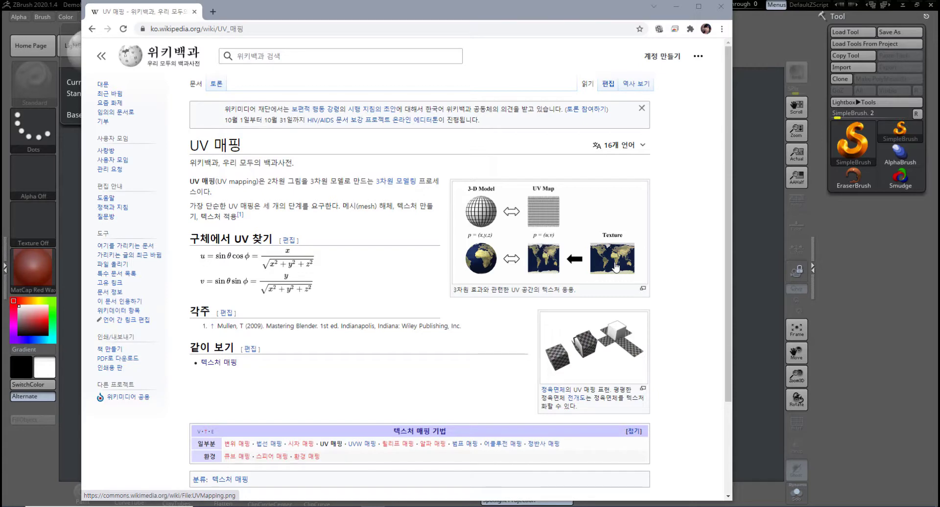
scroll(594, 357, "down", 1)
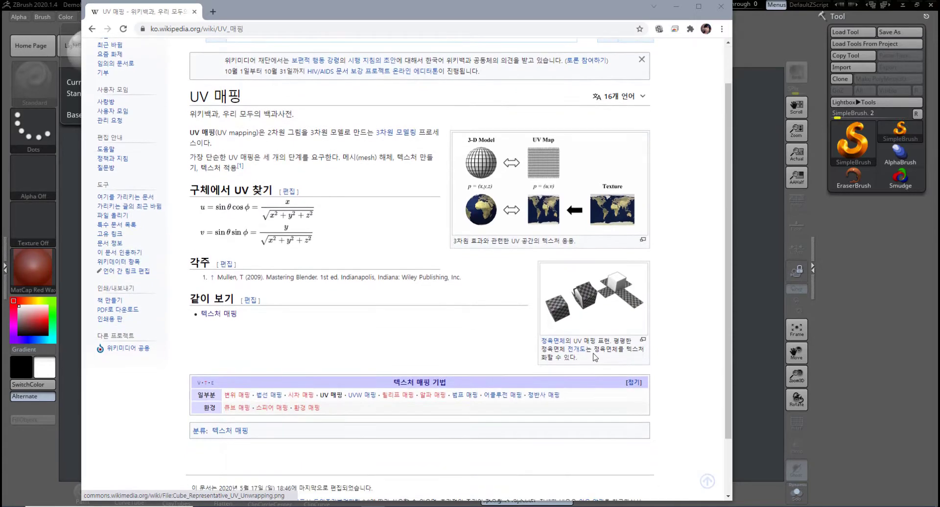
left_click(602, 317)
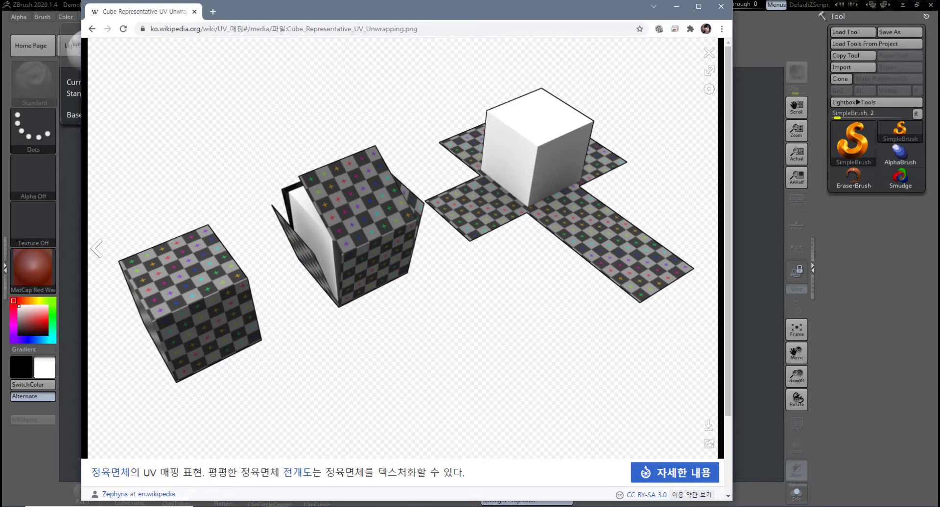
key("Escape")
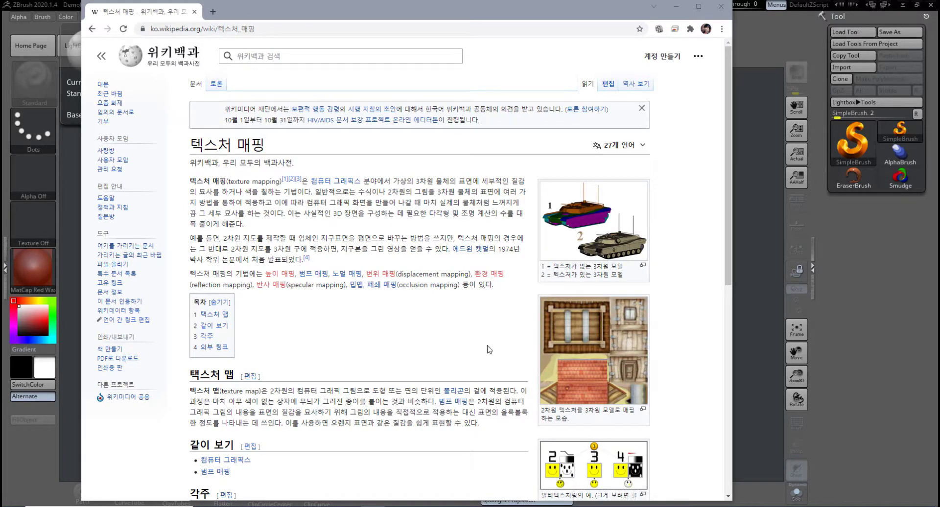
scroll(597, 294, "down", 1)
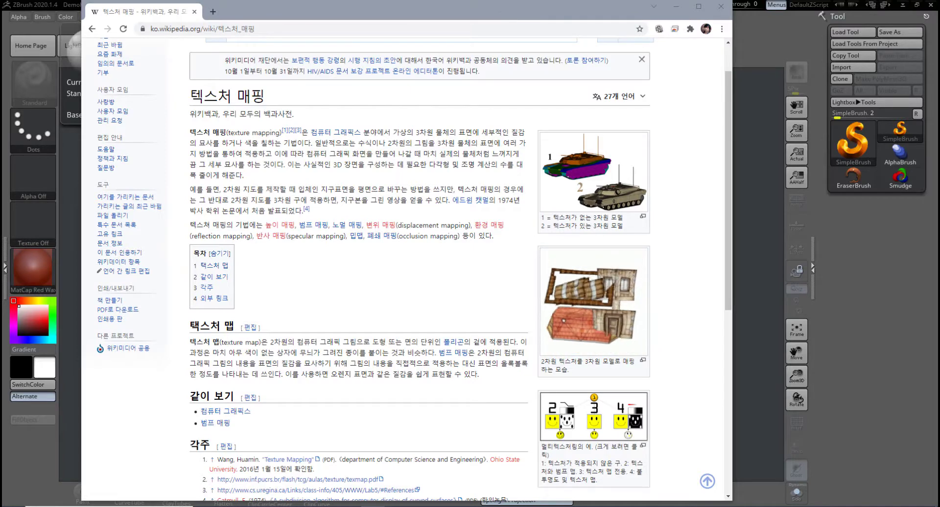
left_click_drag(420, 12, 0, 80)
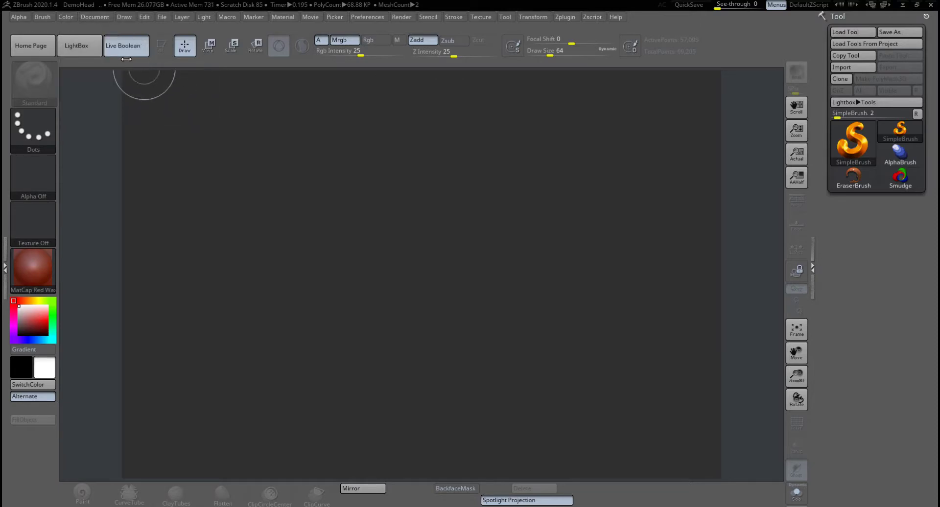
Load the DemoHead.ZPR project from LightBox without saving changes to the current project.
left_click(76, 46)
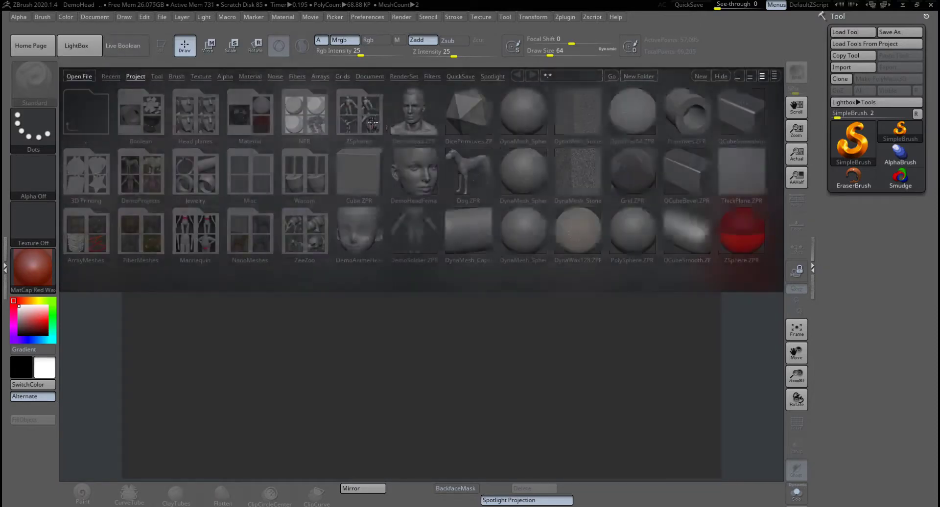
double_click(411, 124)
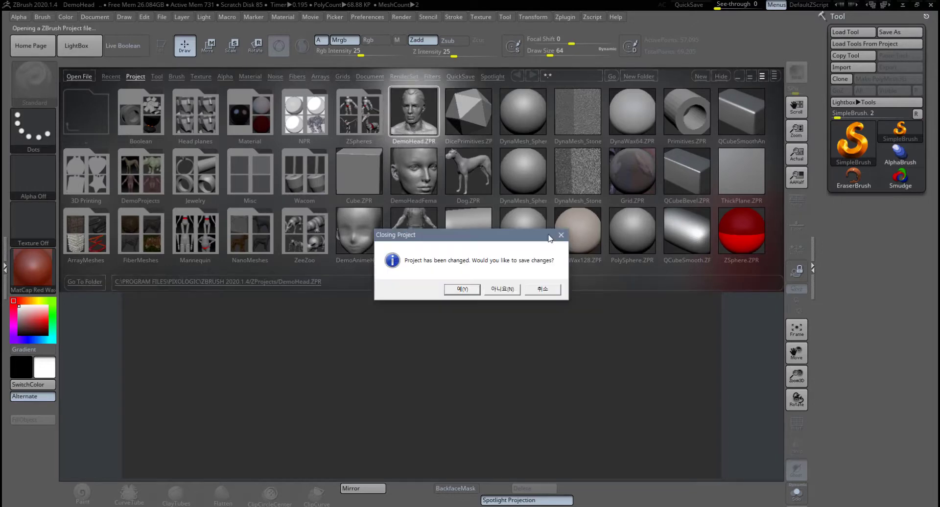
left_click(504, 289)
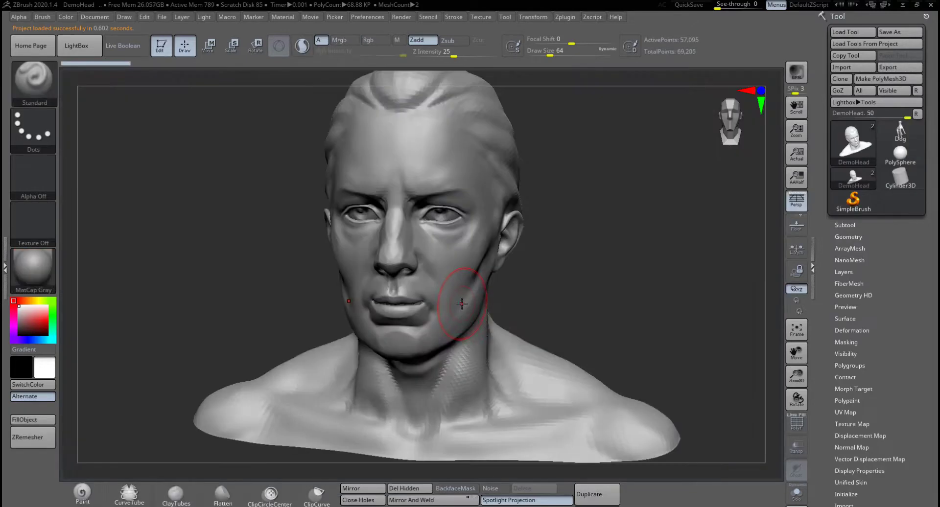
Turn off perspective for the head and switch the material to SkinShade4.
left_click_drag(629, 285, 414, 277)
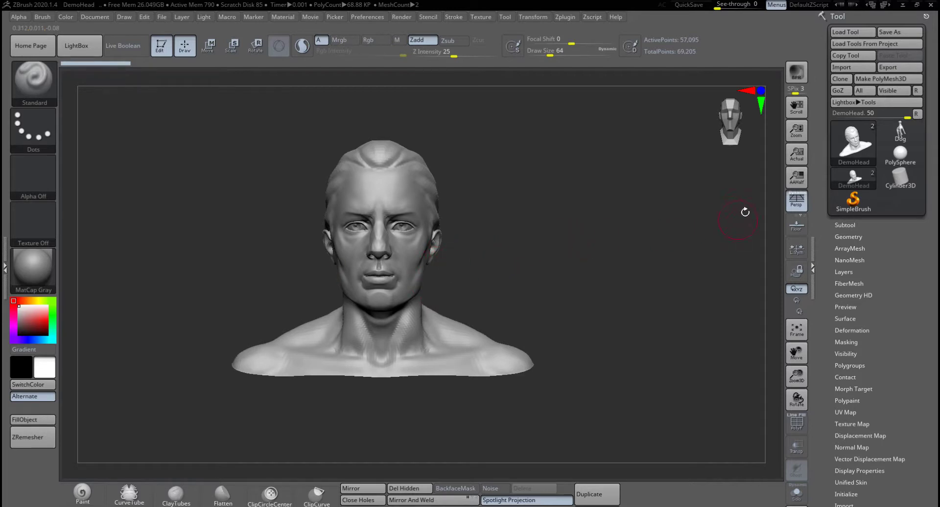
left_click(796, 204)
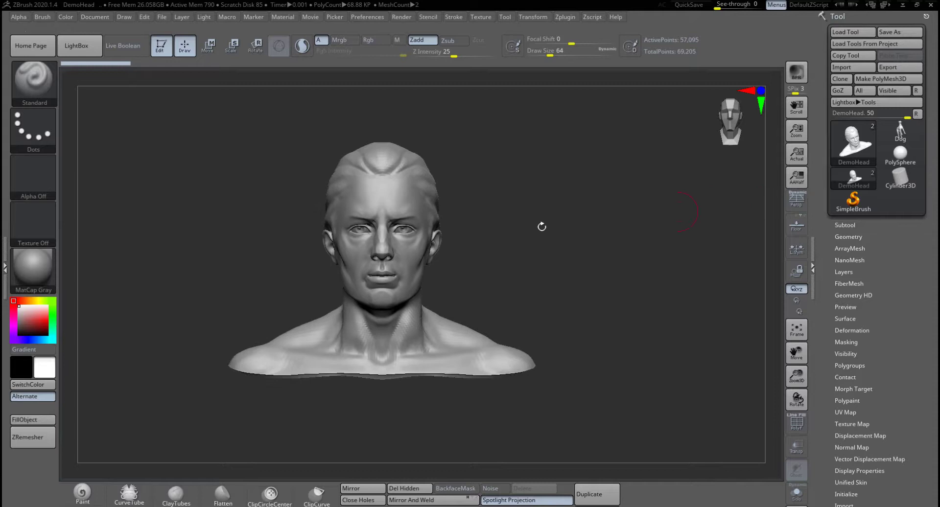
left_click(34, 271)
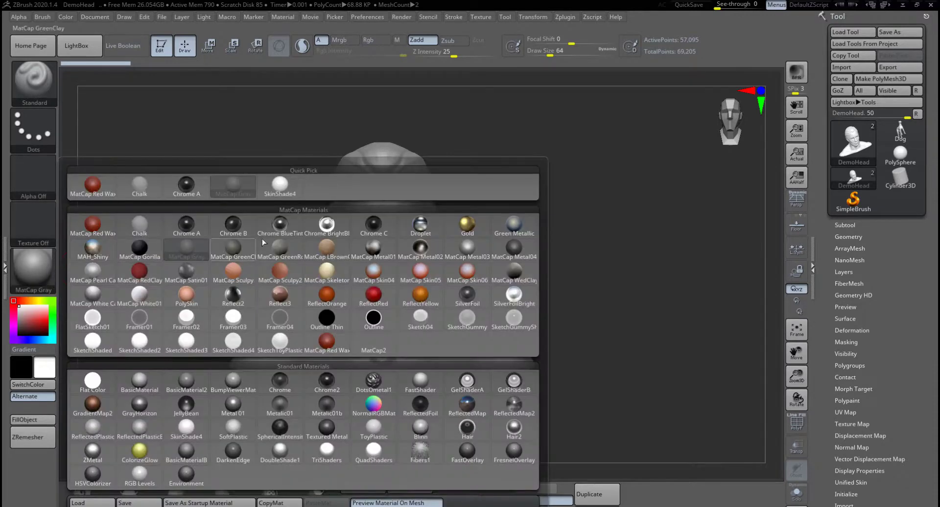
left_click(279, 195)
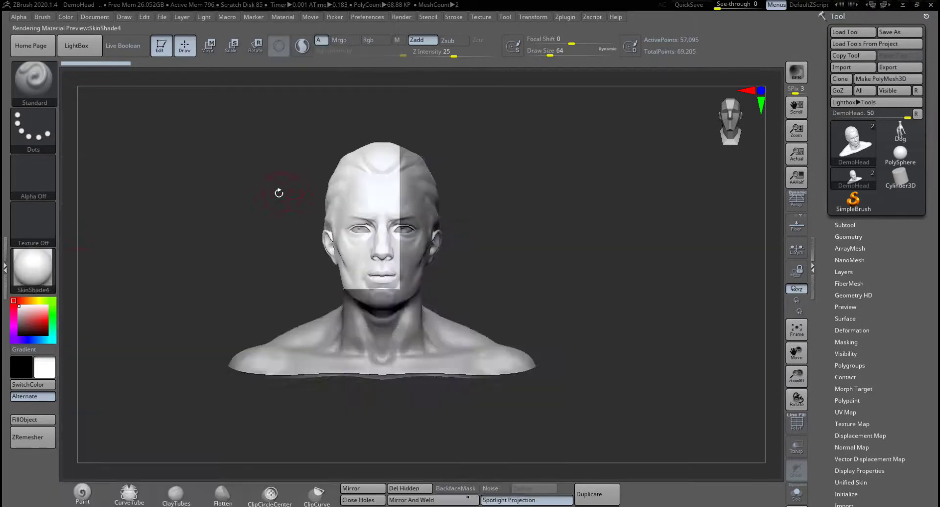
right_click_drag(557, 257, 519, 289, "ctrl")
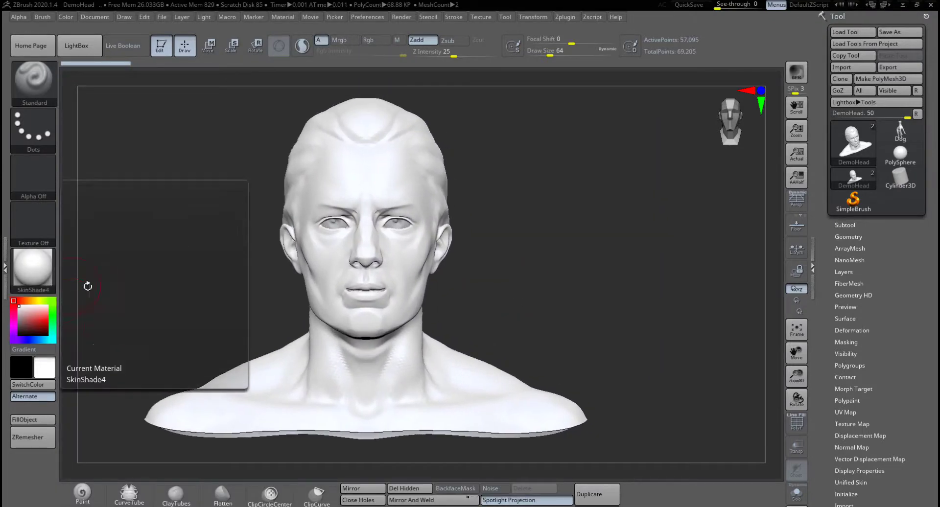
Pick a light beige skin color (R 231, G 218, B 198) and fill the DemoHead mesh with it.
left_click(31, 300)
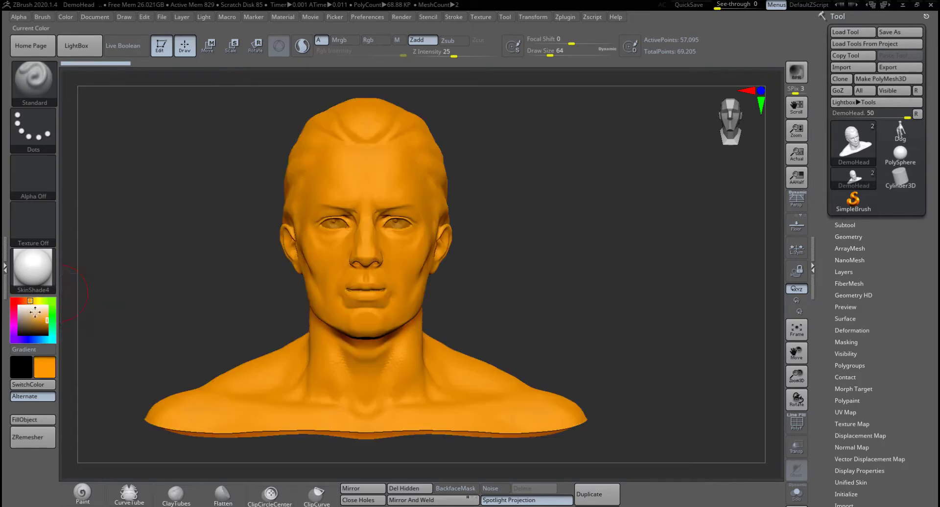
left_click(34, 311)
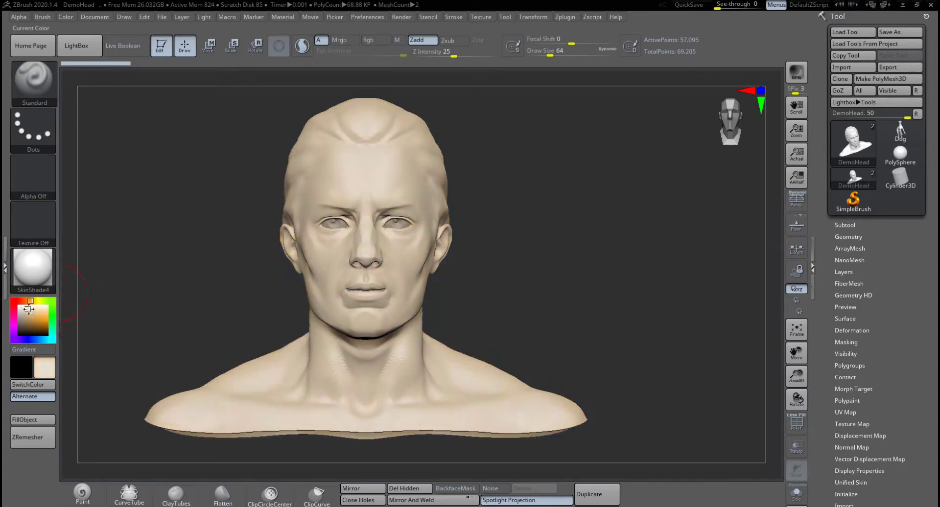
left_click_drag(29, 309, 30, 310)
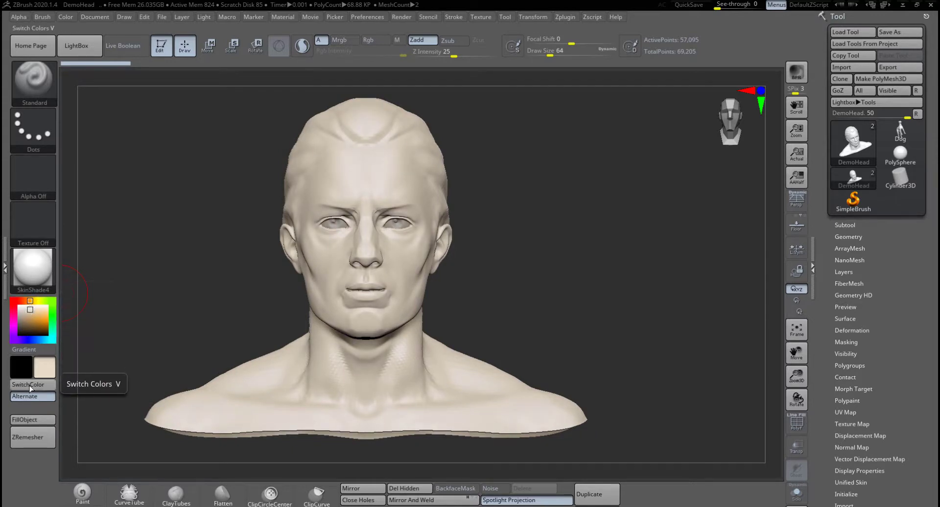
left_click(64, 17)
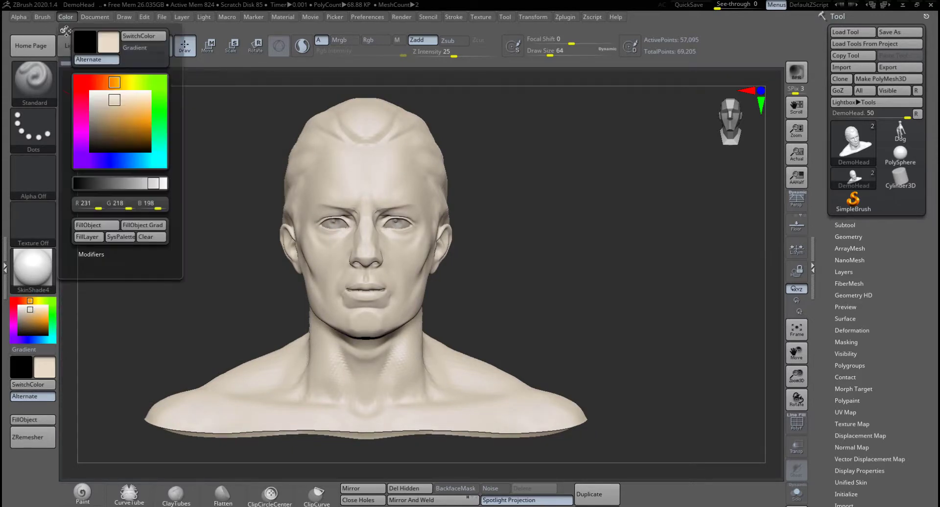
left_click(98, 227)
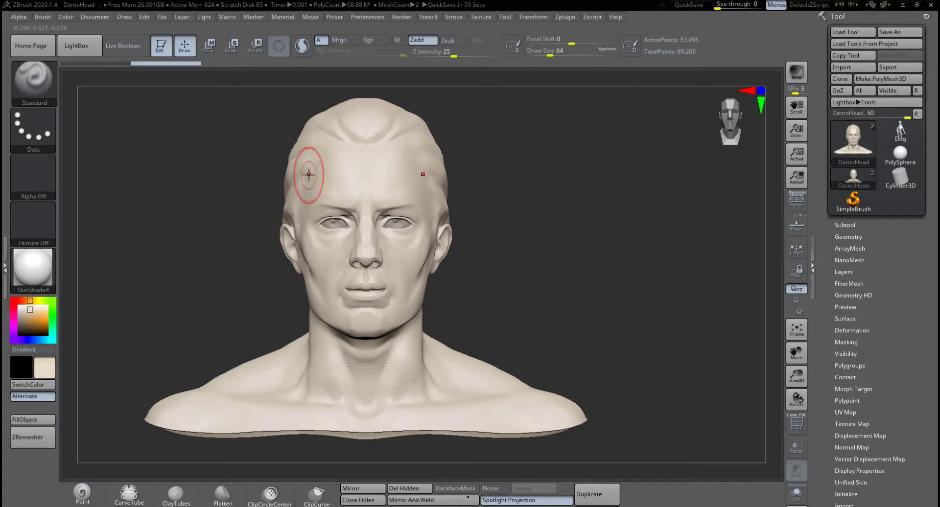
Set the brush draw size to 22 and pick a dark brown as the active color.
left_click_drag(526, 228, 473, 214, "alt")
key("space")
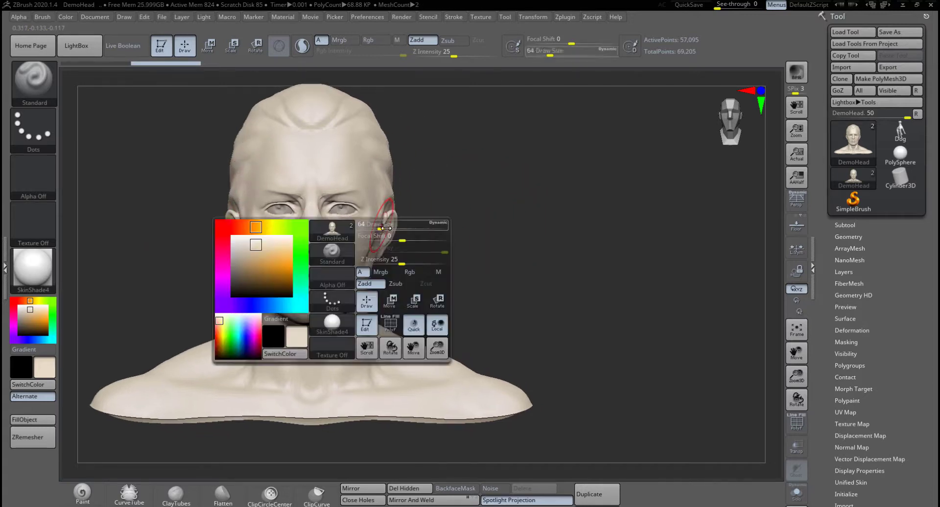
left_click_drag(381, 229, 372, 229)
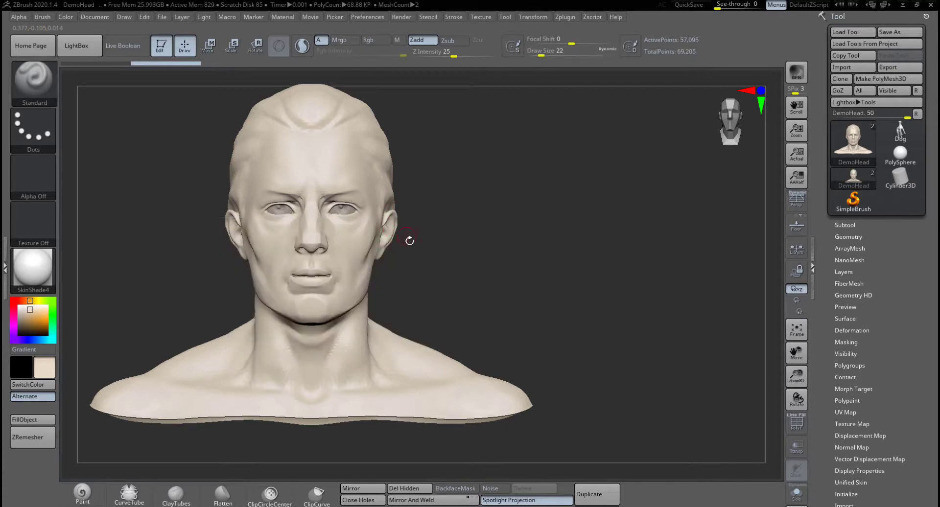
mouse_move(426, 261)
left_mouse_down("alt")
mouse_move(421, 246)
mouse_move(424, 288)
left_mouse_up("alt")
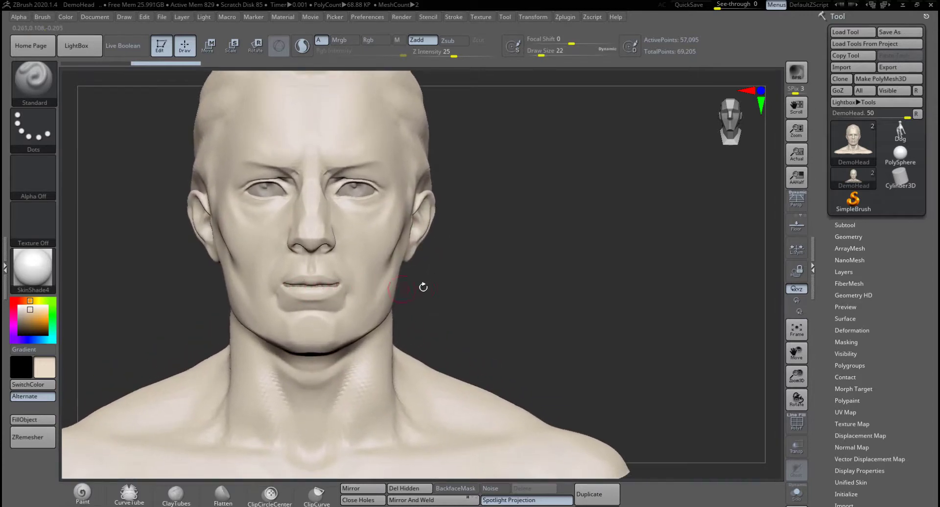
left_click_drag(475, 302, 483, 329, "alt")
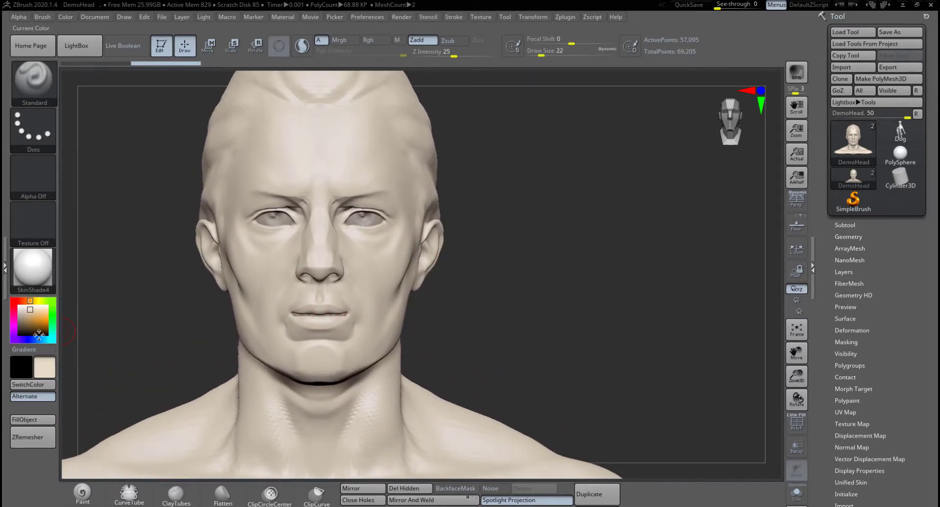
left_click_drag(25, 327, 16, 329)
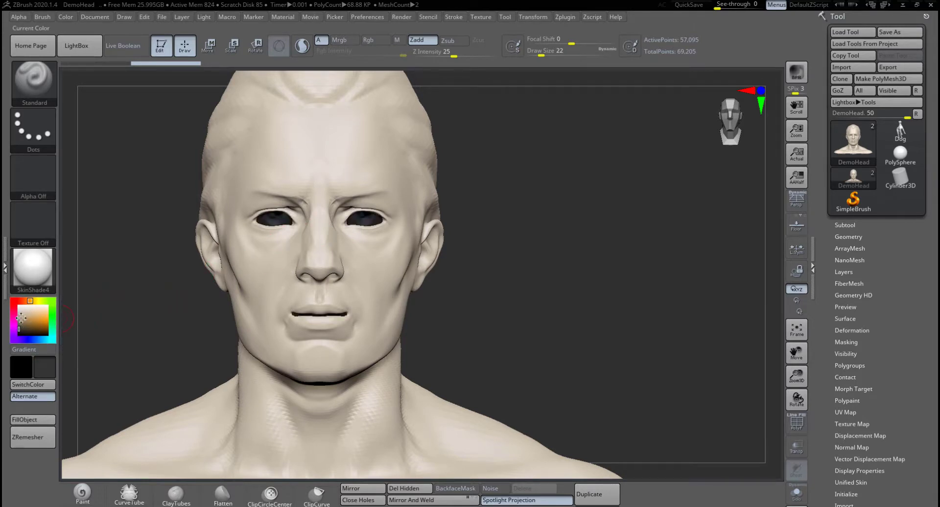
left_click_drag(21, 318, 21, 328)
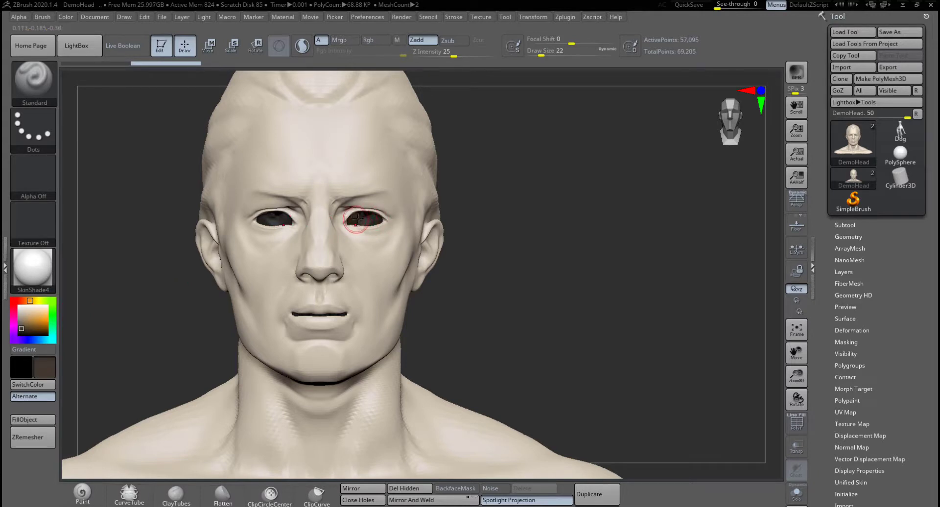
Select the eyes subtool and fill it with pure white (R 255, G 255, B 255).
left_click(844, 225)
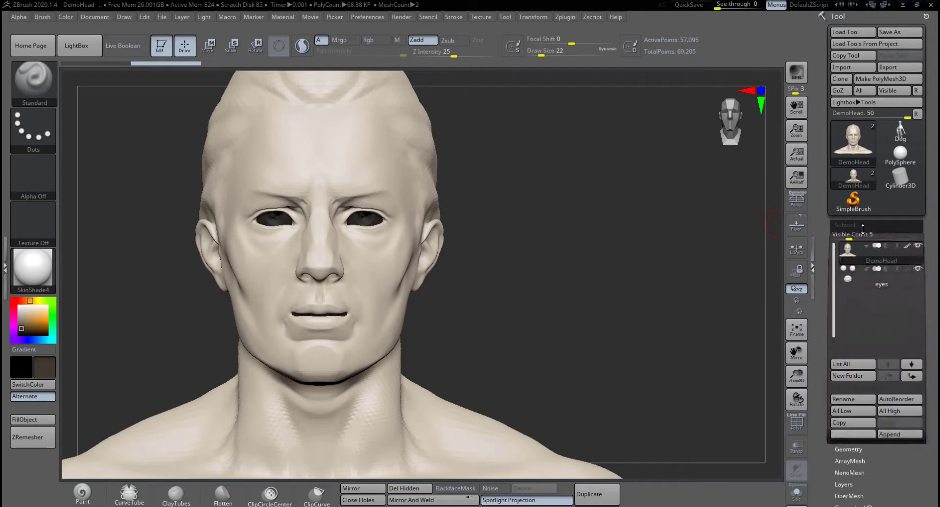
left_click(850, 274)
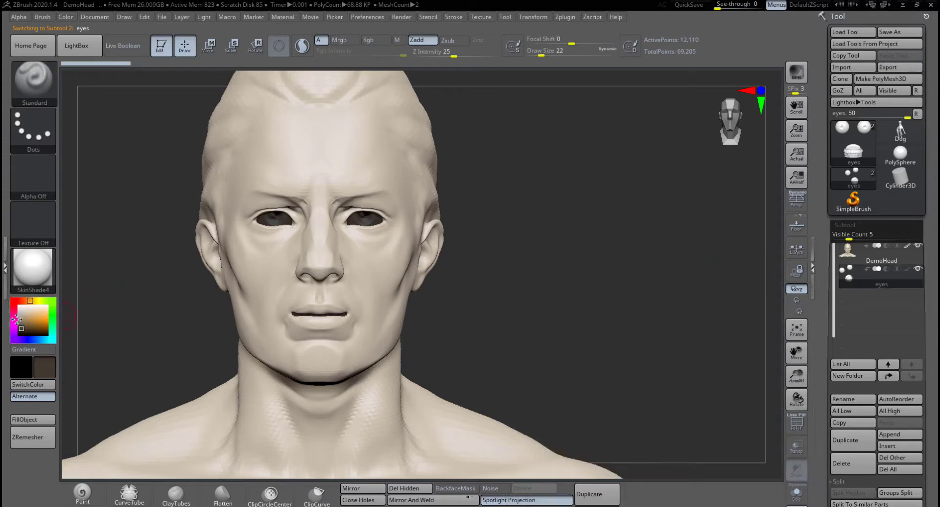
left_click_drag(23, 310, 14, 300)
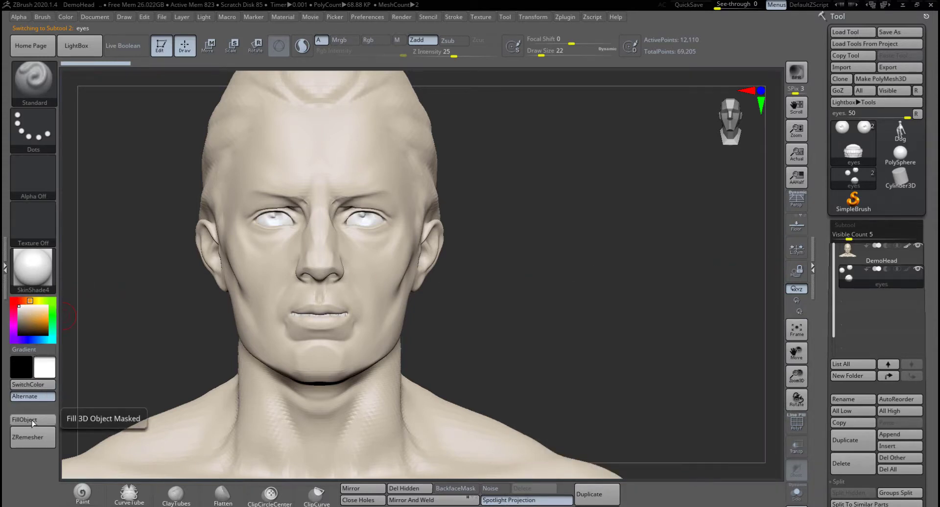
left_click(61, 18)
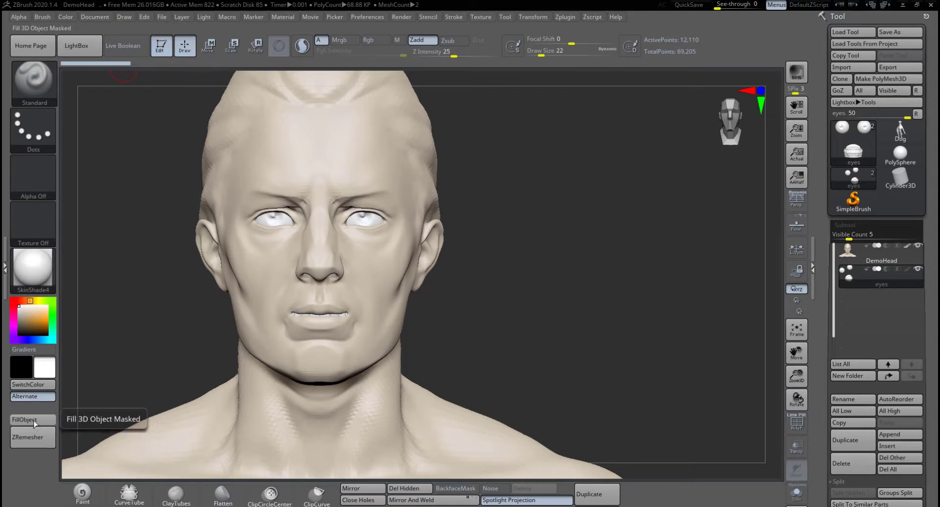
left_click(65, 17)
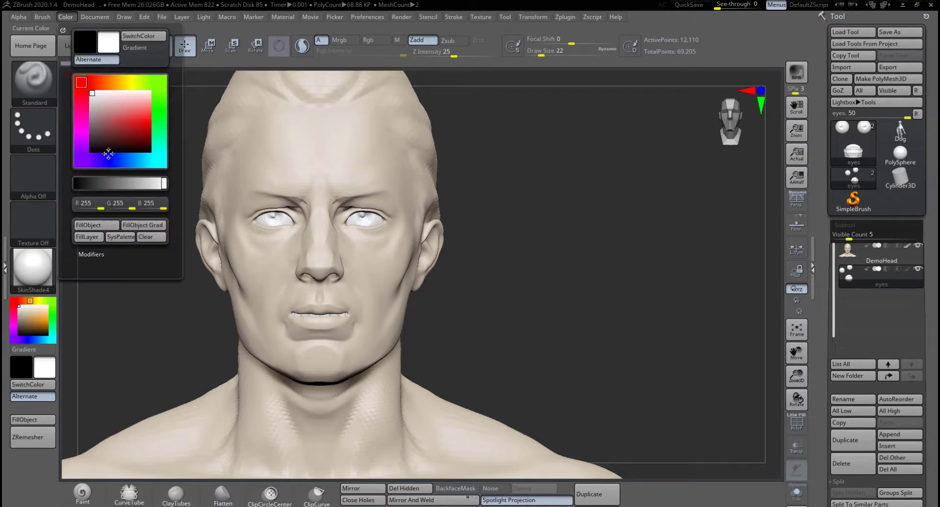
left_click(97, 226)
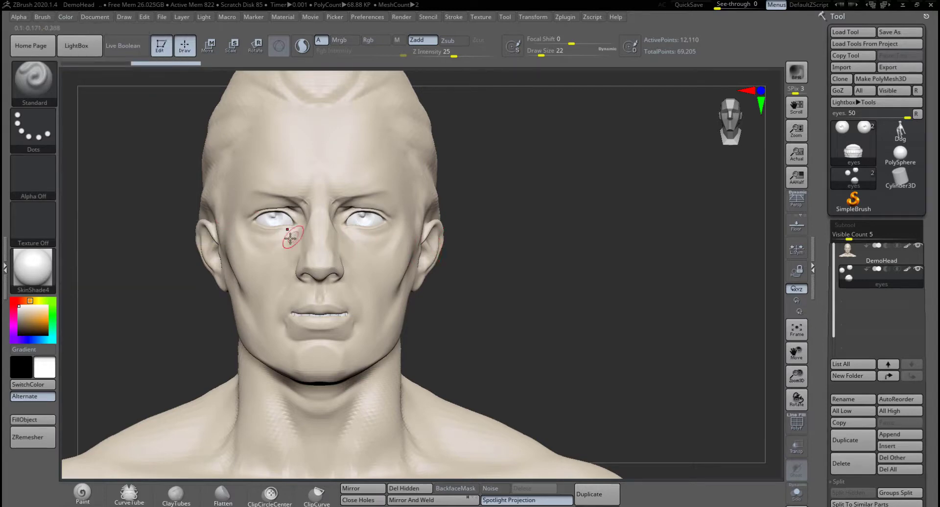
left_click(39, 420)
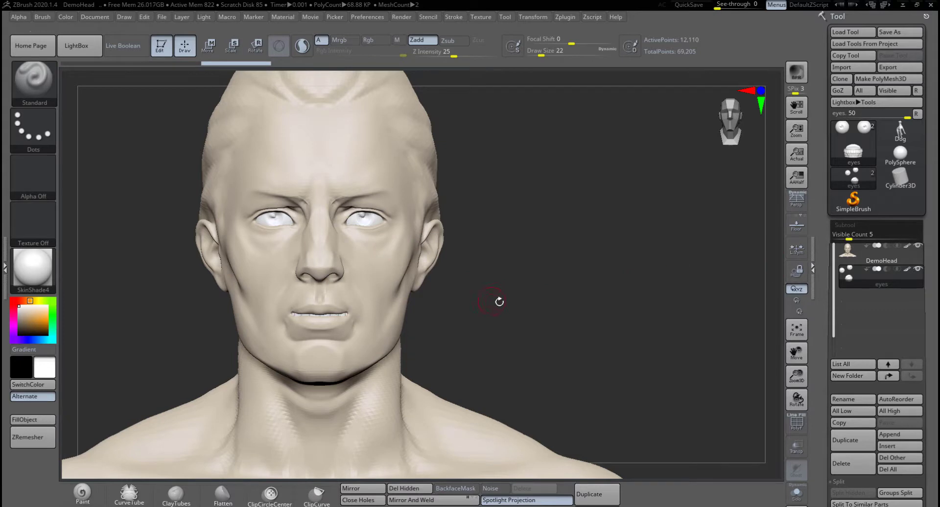
Hide the DemoHead mesh so only the eyes and teeth show, and set the brush draw size to 7.
left_click_drag(499, 302, 562, 322, "alt")
left_click(917, 246)
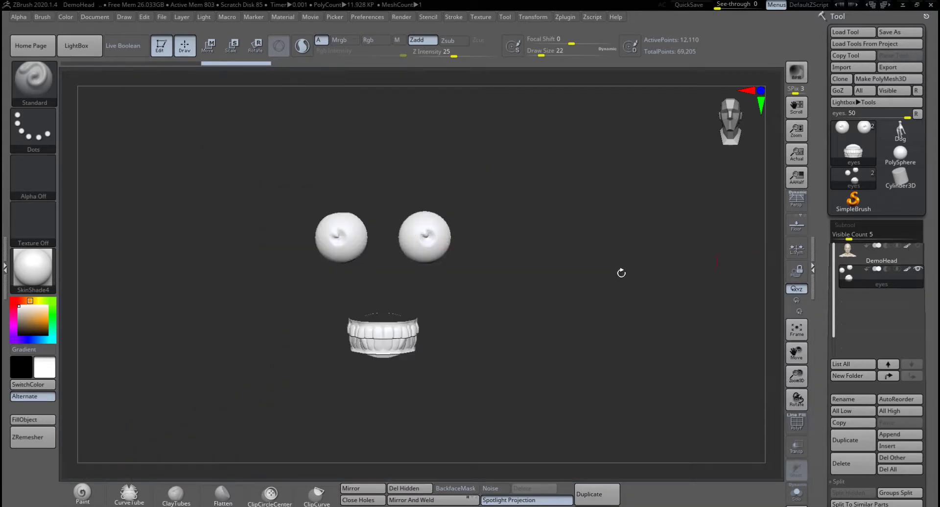
left_click_drag(531, 278, 526, 359, "alt")
left_click_drag(468, 309, 532, 394, "alt")
key("space")
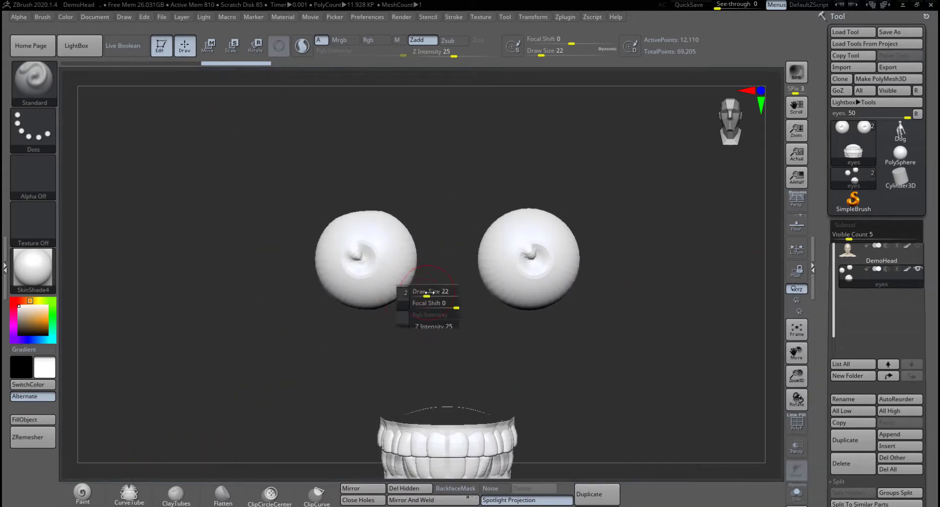
left_click_drag(428, 294, 422, 295)
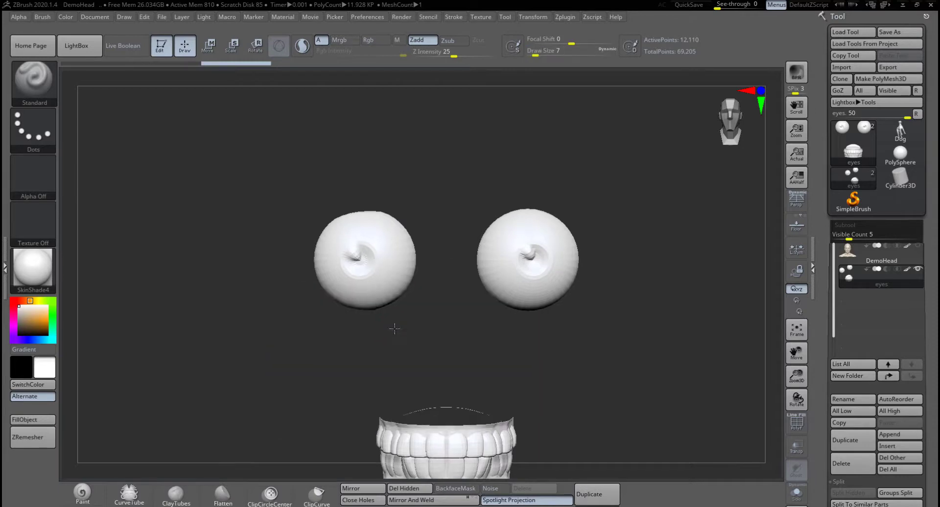
Pick black as the active color, try a Standard brush stroke on the pupils, and undo the stroke.
left_click_drag(394, 329, 392, 342, "alt")
left_click_drag(367, 244, 364, 339, "alt")
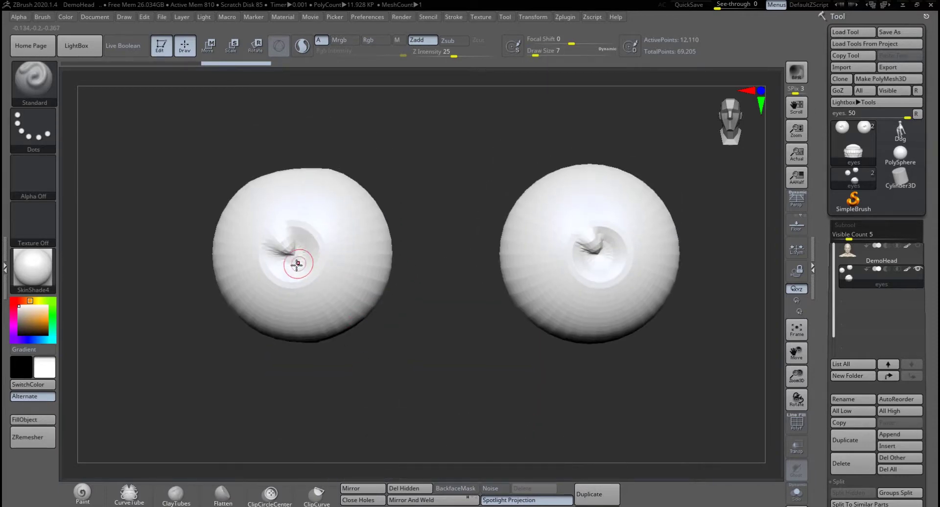
mouse_move(292, 242)
left_mouse_down()
mouse_move(293, 254)
mouse_move(276, 250)
mouse_move(286, 265)
mouse_move(275, 259)
mouse_move(325, 243)
mouse_move(294, 252)
left_mouse_up()
left_click_drag(24, 327, 11, 335)
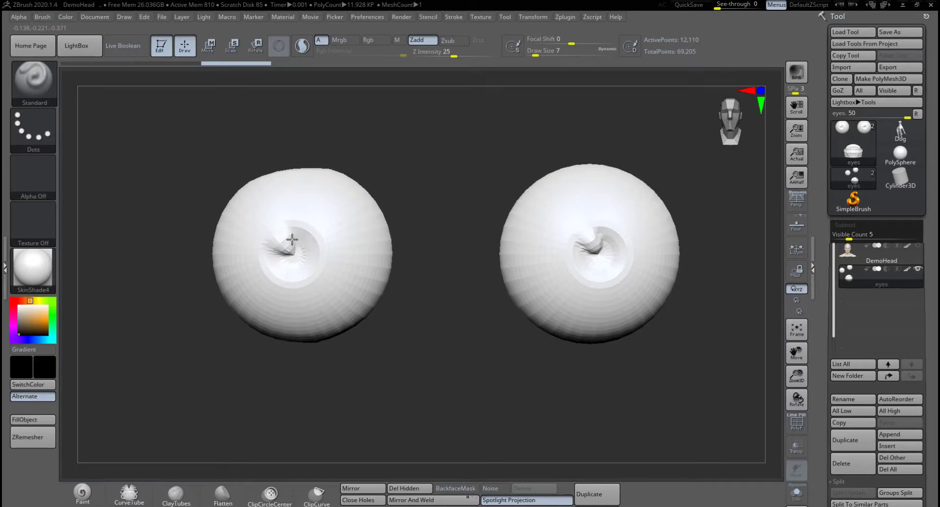
left_click_drag(292, 239, 273, 272)
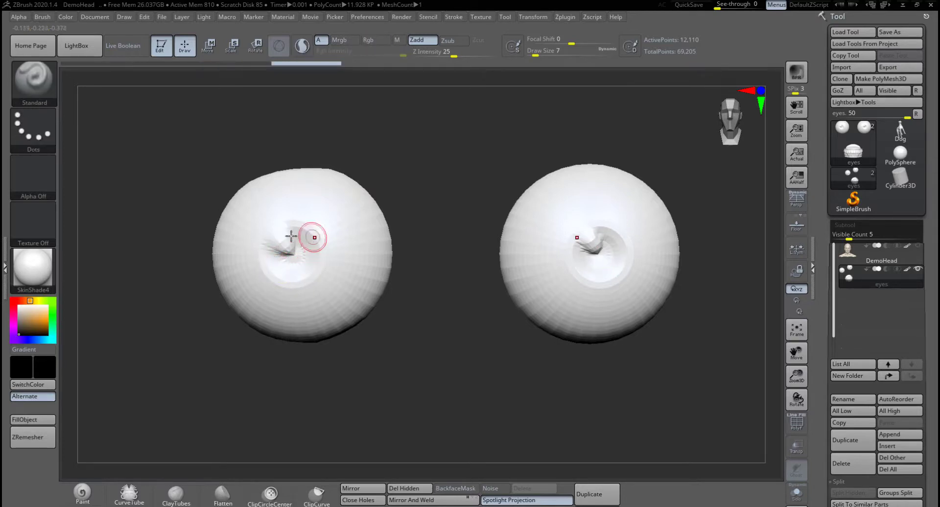
key("ctrl+z")
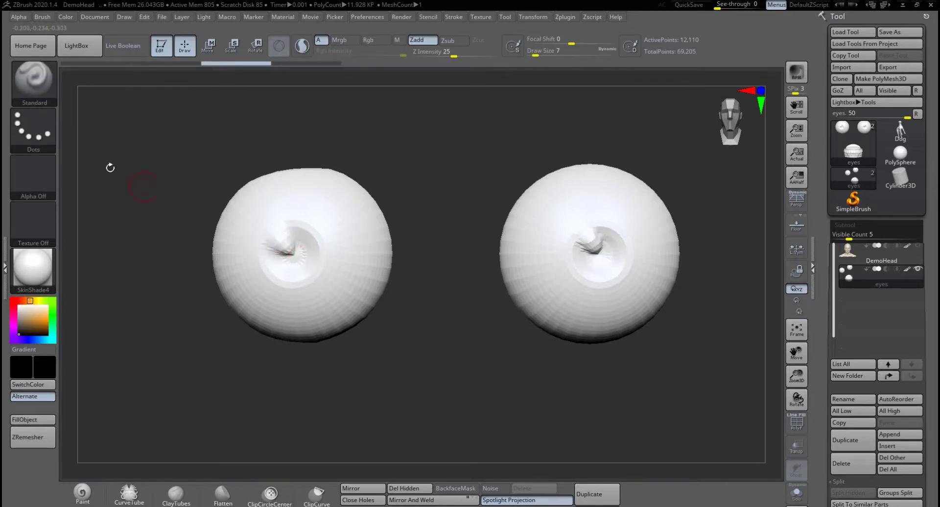
Switch to the Paint brush and paint solid black circles over the irises and pupils of both eyes.
left_click(38, 92)
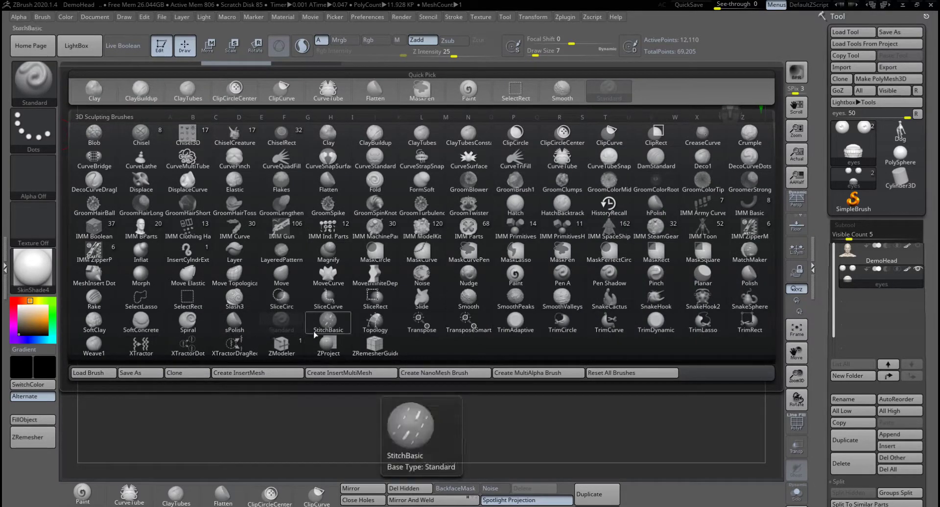
key("p")
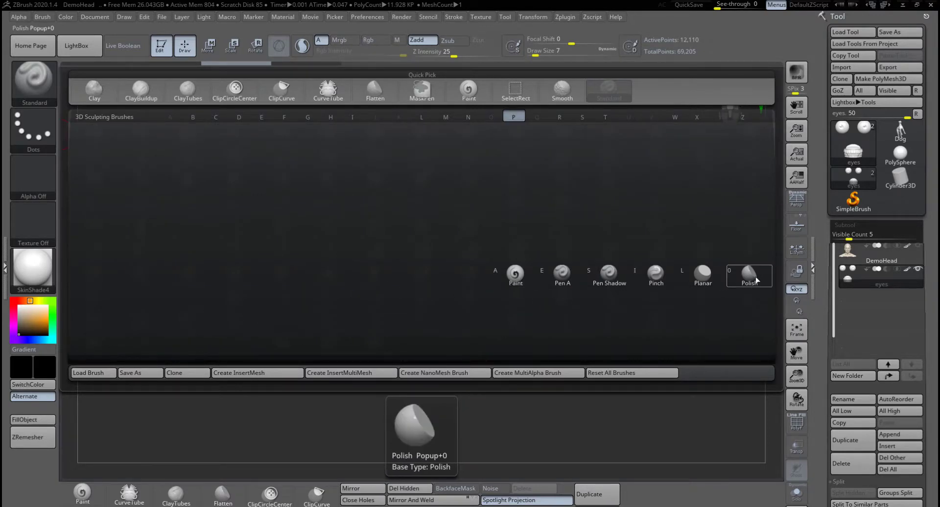
left_click(515, 275)
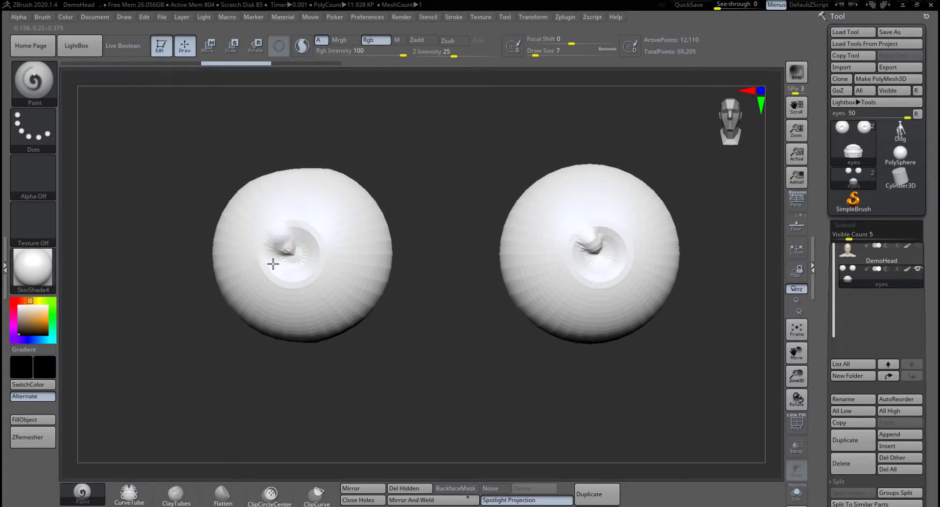
mouse_move(272, 265)
left_mouse_down()
mouse_move(294, 268)
mouse_move(275, 257)
mouse_move(289, 234)
mouse_move(312, 255)
mouse_move(307, 239)
mouse_move(289, 259)
mouse_move(284, 223)
mouse_move(328, 259)
mouse_move(264, 242)
mouse_move(318, 282)
mouse_move(274, 288)
mouse_move(323, 267)
mouse_move(263, 253)
mouse_move(322, 270)
mouse_move(292, 220)
mouse_move(290, 260)
mouse_move(315, 270)
left_mouse_up()
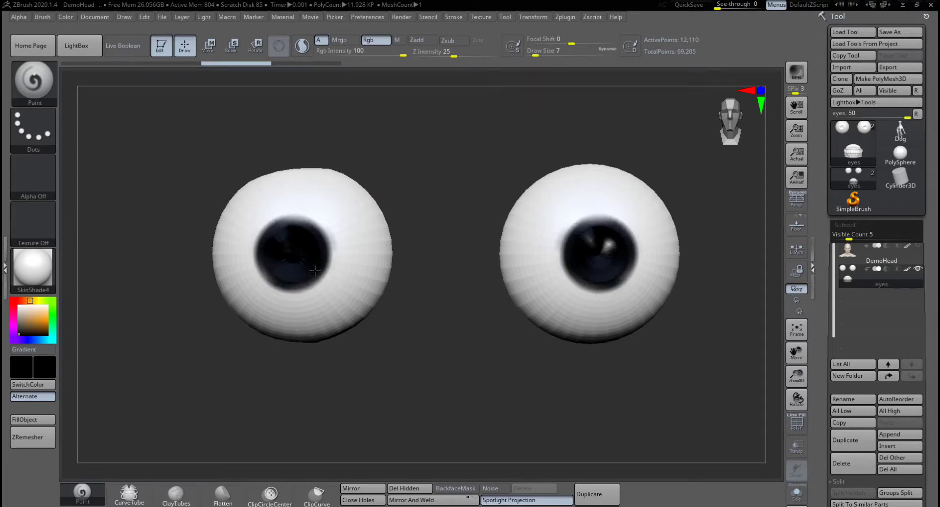
left_click_drag(291, 229, 275, 254)
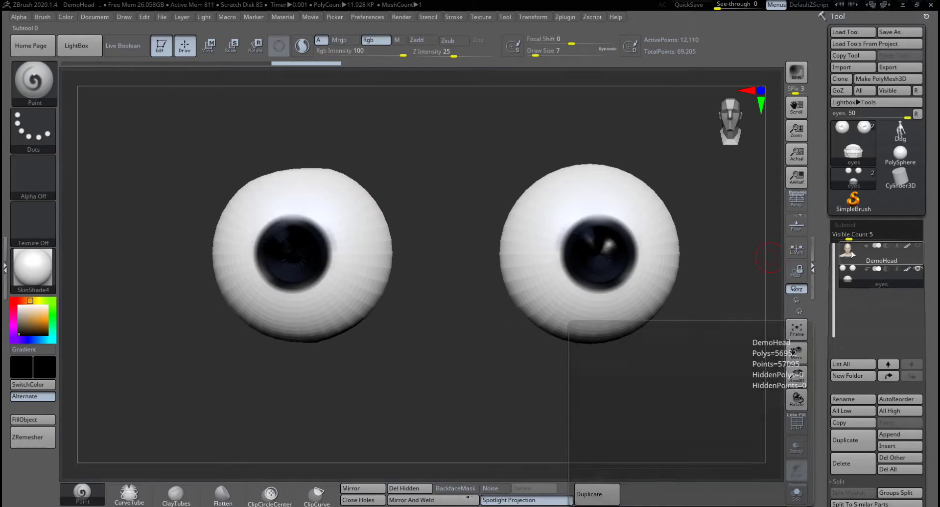
Show the DemoHead mesh again and make it the active subtool.
left_click(918, 251)
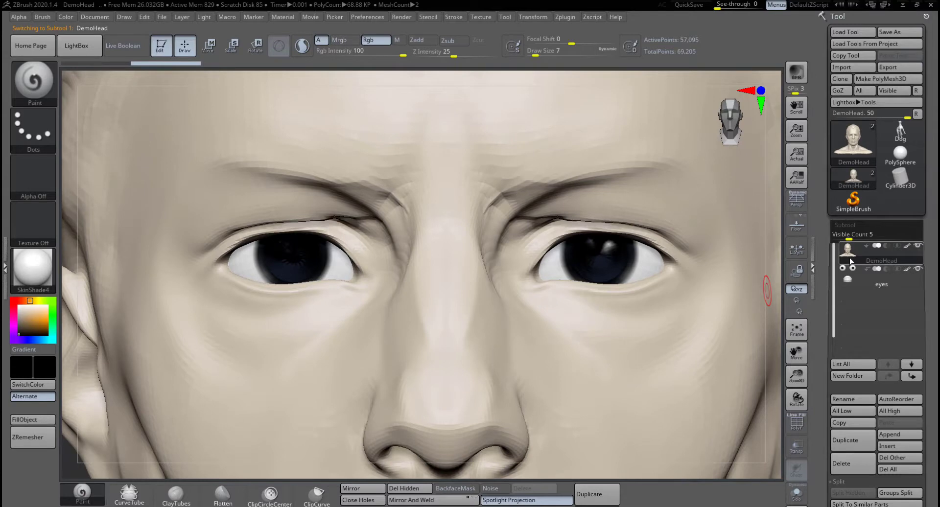
key("f")
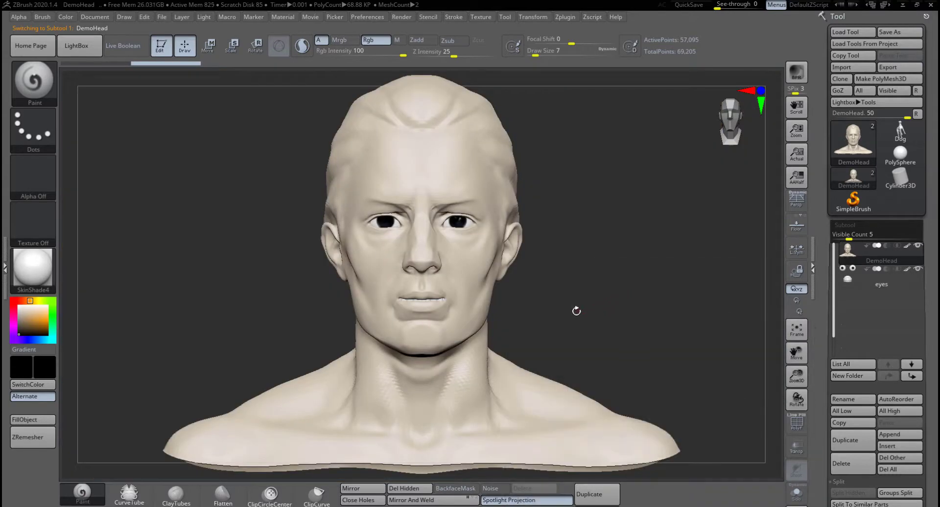
left_click_drag(576, 311, 542, 255, "alt")
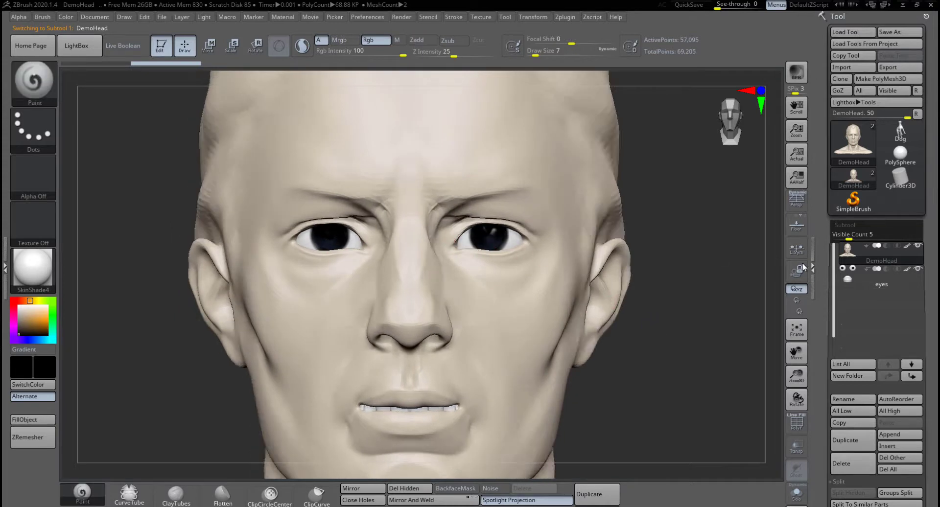
left_click(497, 243, "alt")
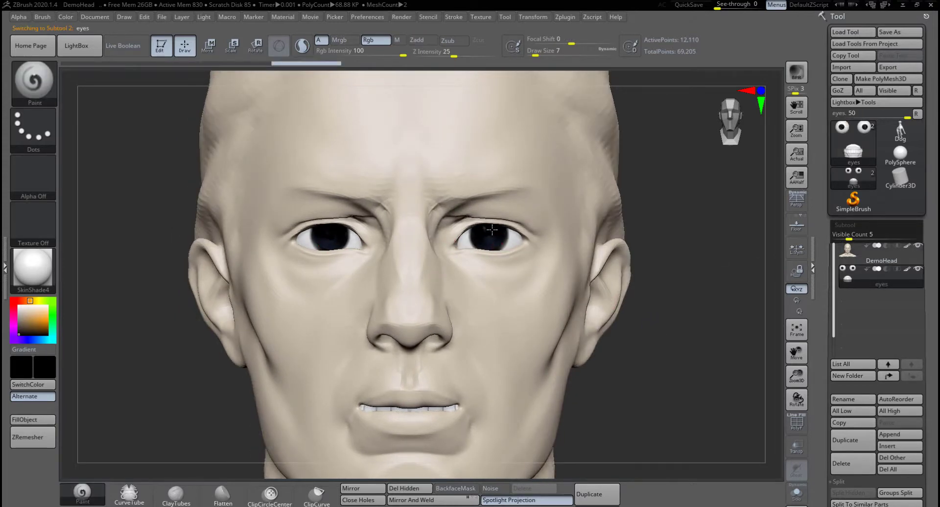
left_click(845, 251)
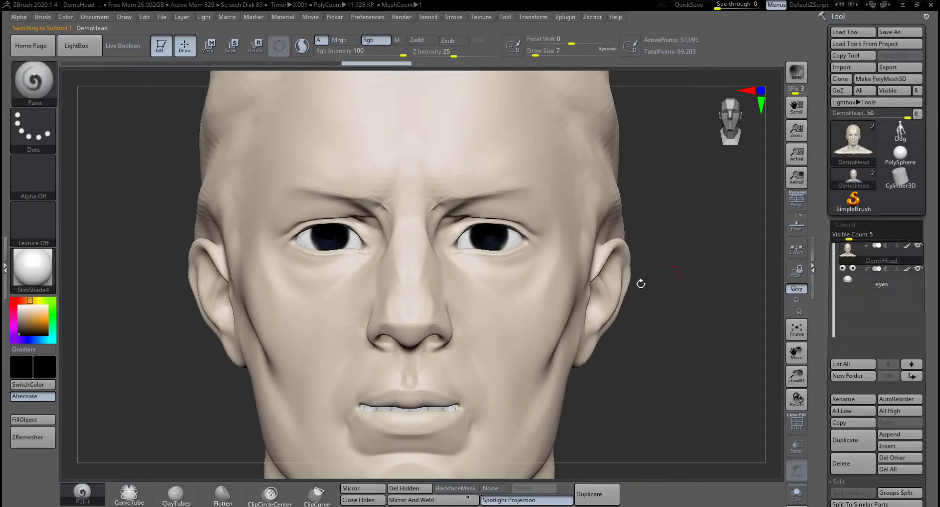
left_click_drag(662, 307, 591, 289, "alt")
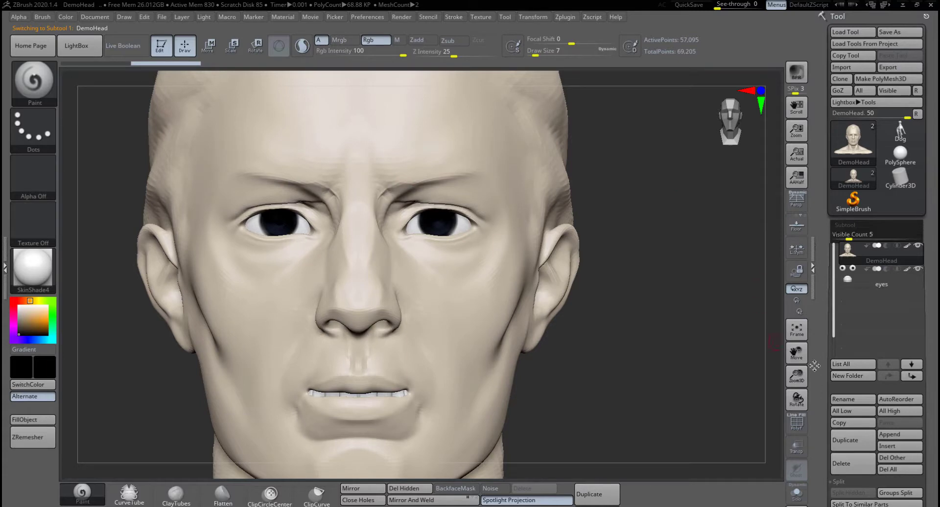
Open the DemoHead's Geometry settings and divide the mesh to subdivision level 4.
scroll(865, 362, "down", 10)
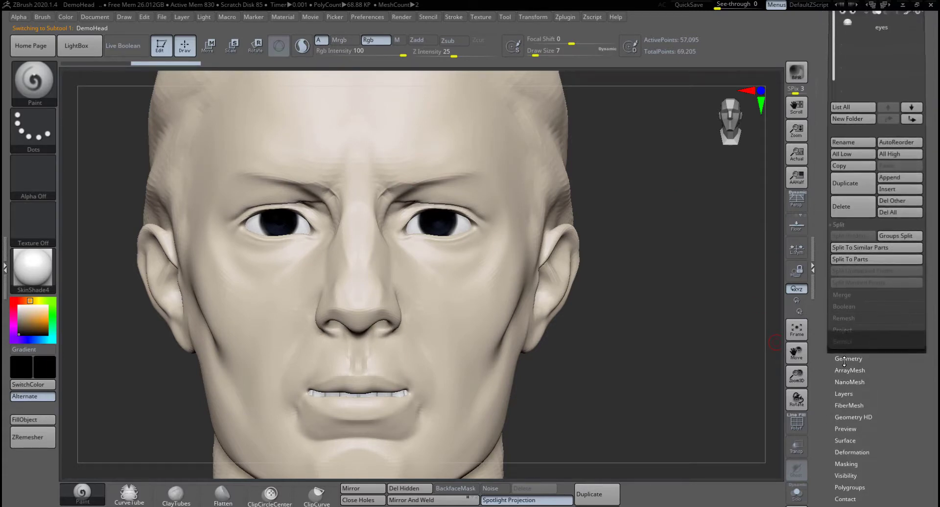
scroll(865, 362, "up", 4)
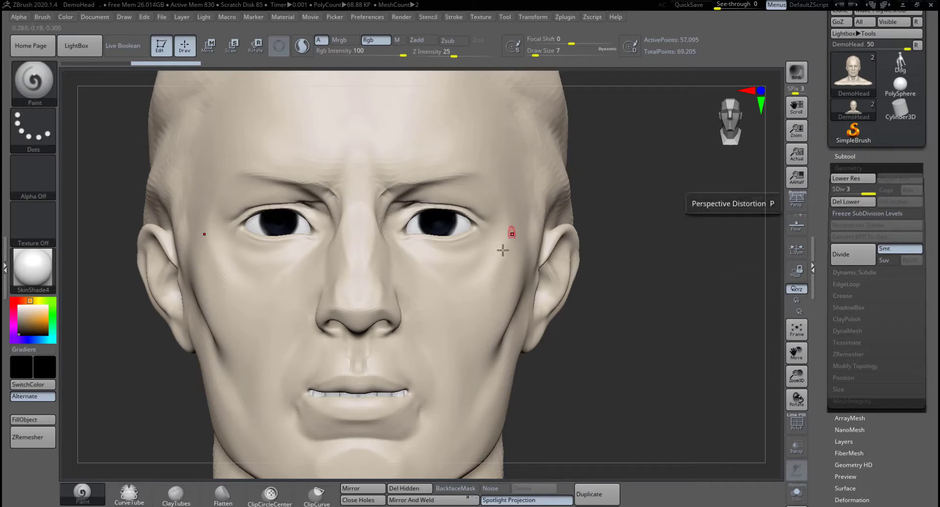
key("f")
right_click_drag(563, 279, 602, 299, "ctrl")
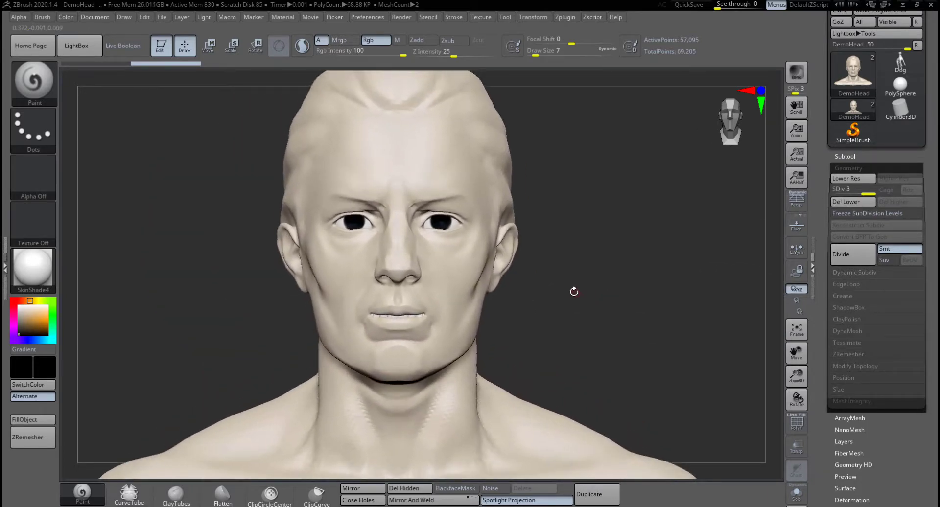
key("ctrl+d")
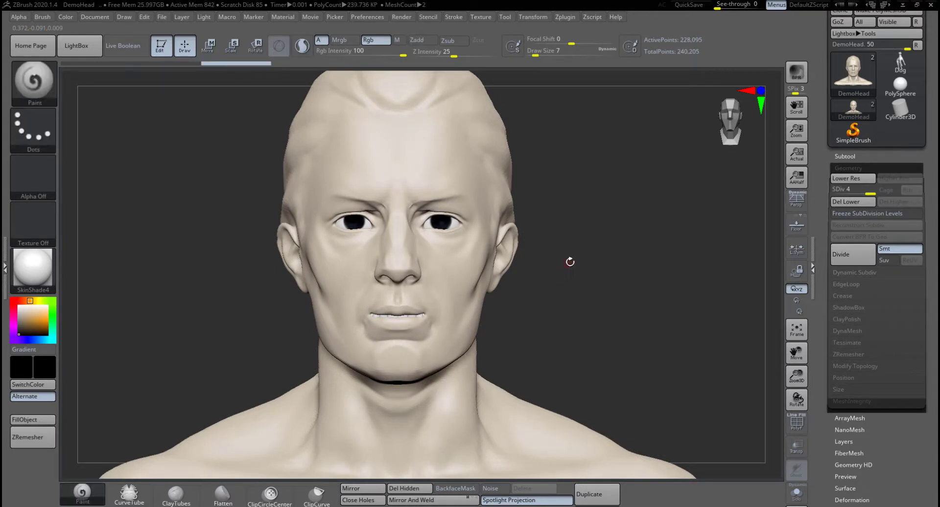
Try a thin black eyebrow stroke, undo it, and set the brush draw size to 20.
right_click_drag(607, 244, 622, 267, "alt")
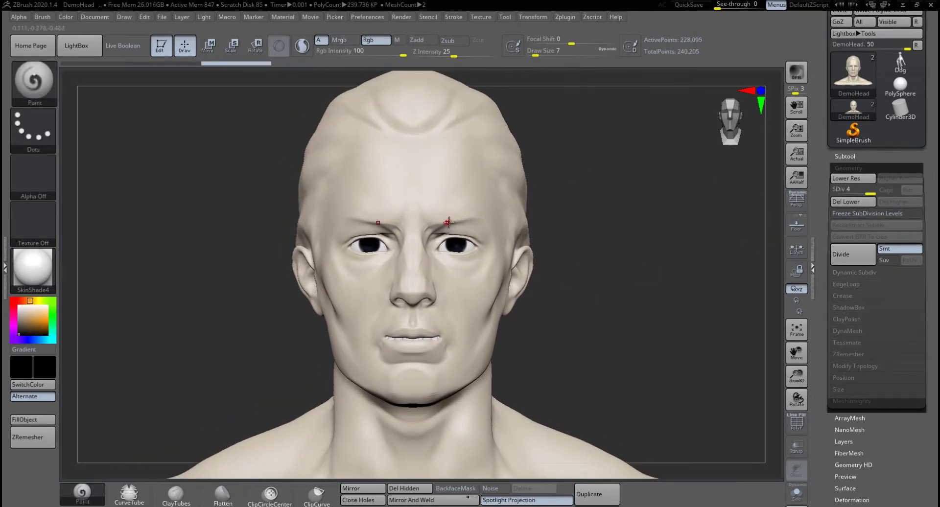
mouse_move(436, 224)
left_mouse_down()
mouse_move(473, 219)
mouse_move(467, 227)
left_mouse_up()
key("ctrl+z")
key("space")
mouse_move(555, 256)
left_mouse_down("alt")
mouse_move(556, 243)
mouse_move(563, 272)
left_mouse_up("alt")
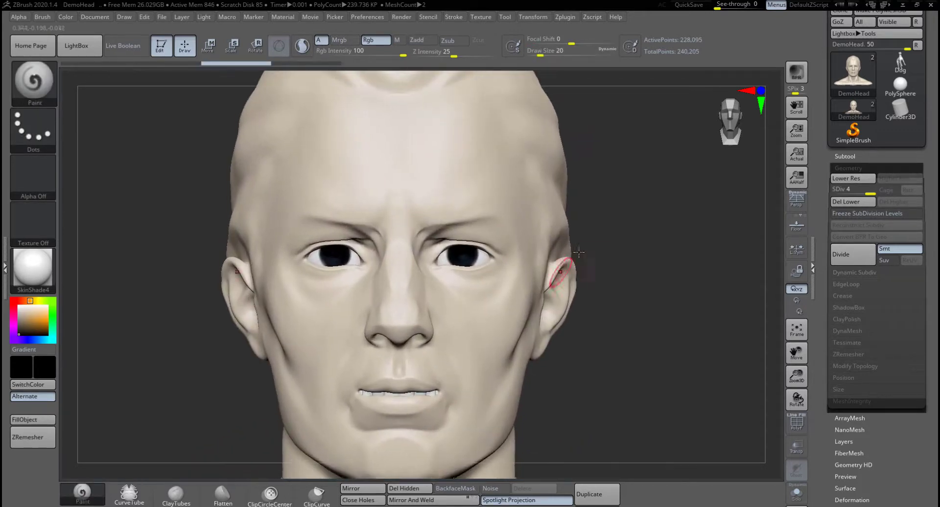
left_click_drag(606, 220, 555, 226, "alt")
Paint thick black eyebrows symmetrically above both eyes, extending their inner ends toward the nose.
left_click_drag(386, 227, 465, 227)
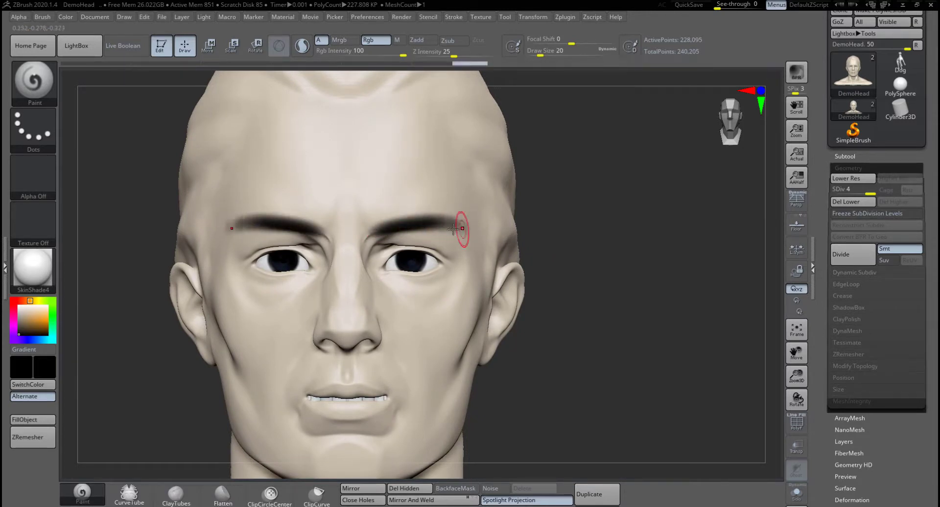
left_click_drag(375, 230, 368, 225)
left_click_drag(375, 228, 364, 225)
mouse_move(372, 230)
left_mouse_down()
mouse_move(367, 223)
mouse_move(442, 223)
left_mouse_up()
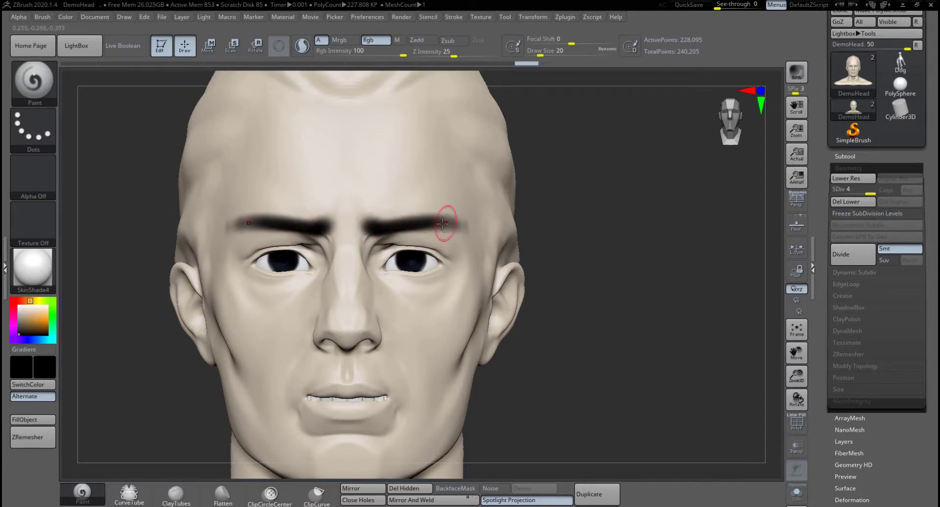
Set the draw size to 12, sample the beige skin color from the face, and trim the eyebrows' lower edges with it.
left_click_drag(573, 234, 600, 221, "alt")
key("space")
left_click_drag(472, 229, 468, 230)
key("c")
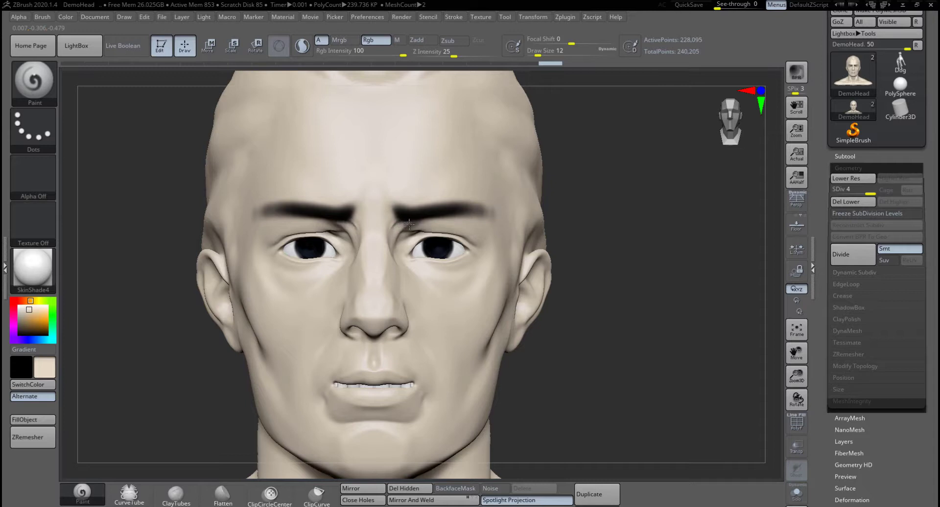
left_click_drag(409, 224, 504, 216)
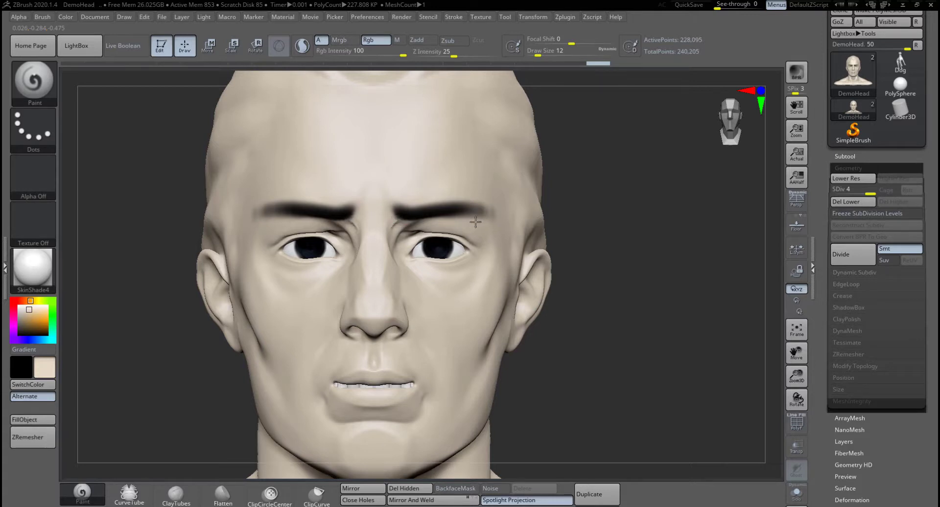
left_click_drag(503, 226, 508, 226)
Pick a bright red as the active color and dab a small spot on both cheeks.
left_click_drag(616, 268, 623, 223, "alt")
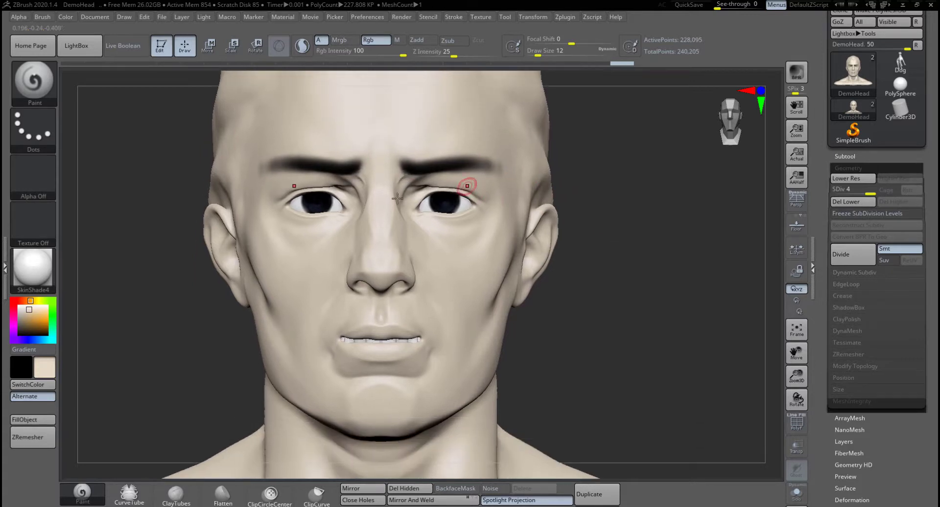
left_click(13, 301)
left_click(39, 316)
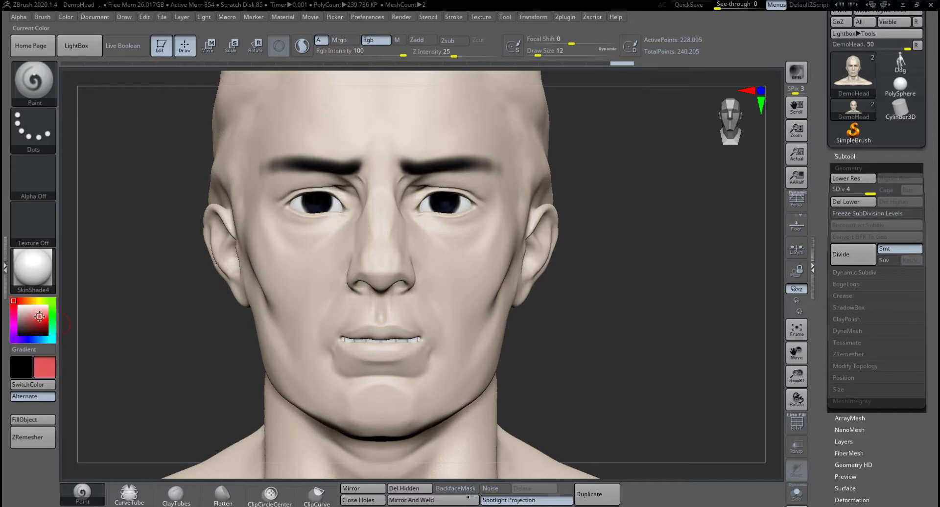
left_click_drag(39, 318, 42, 316)
left_click_drag(636, 310, 626, 289, "alt")
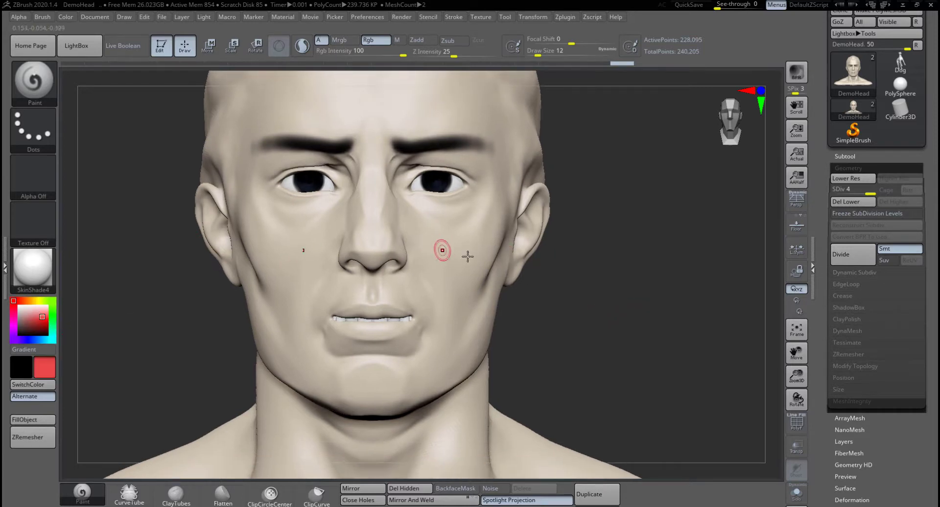
left_click_drag(577, 256, 557, 271, "alt")
left_click(434, 262)
Set the draw size to 35, enlarge the red cheek spots, and smooth them into a soft blush.
key("space")
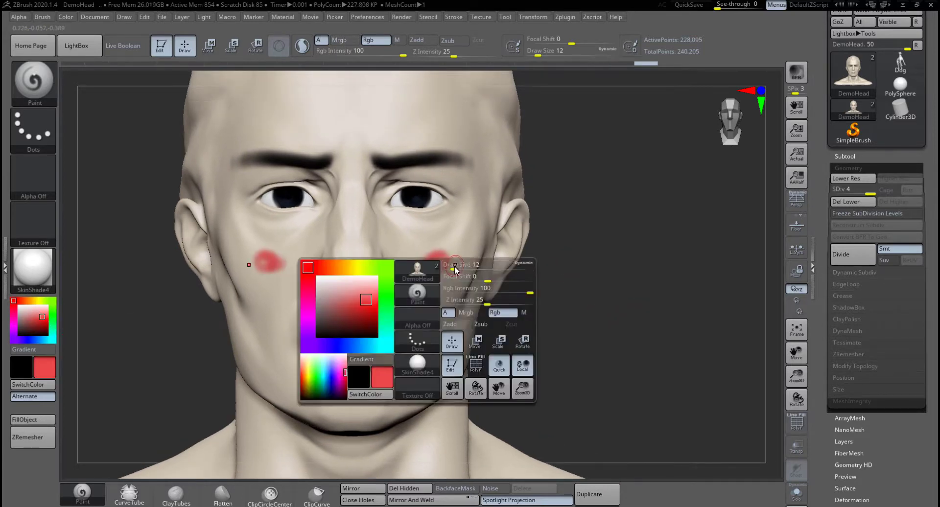
left_click_drag(455, 268, 460, 268)
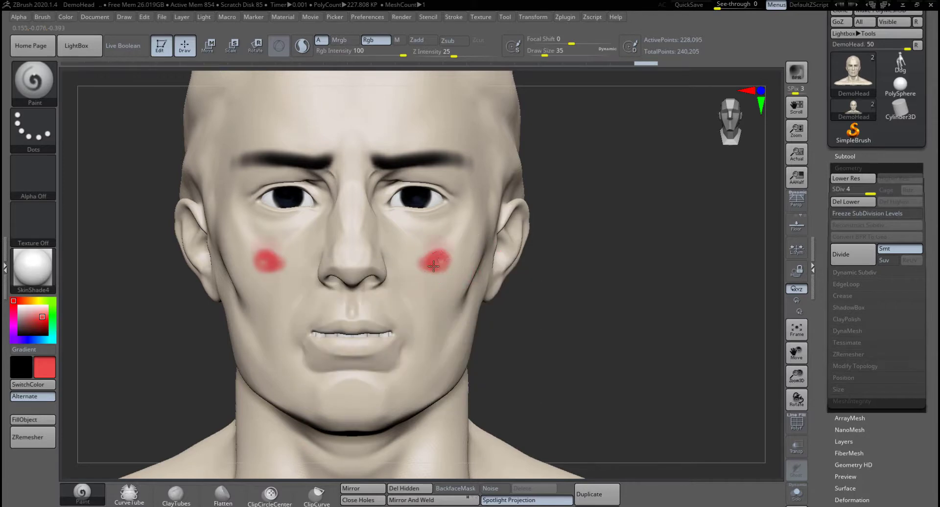
left_click(433, 264)
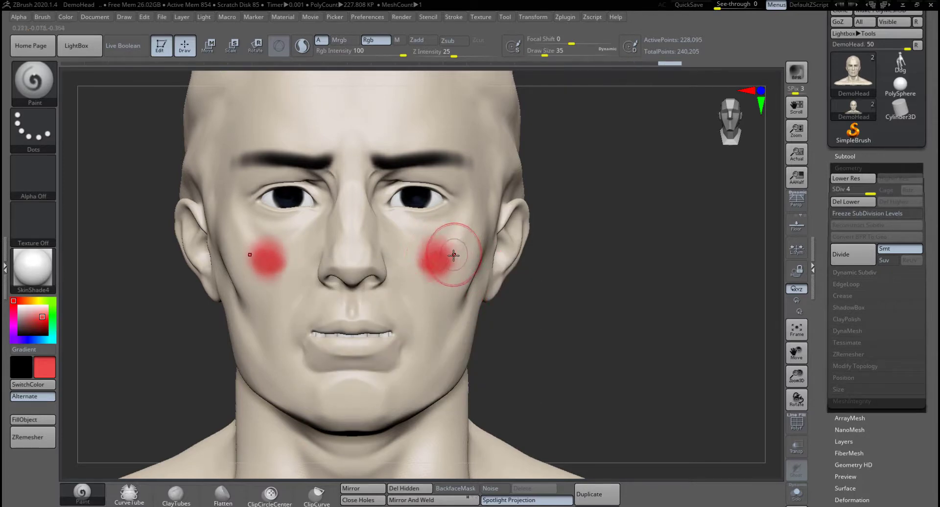
key("shift")
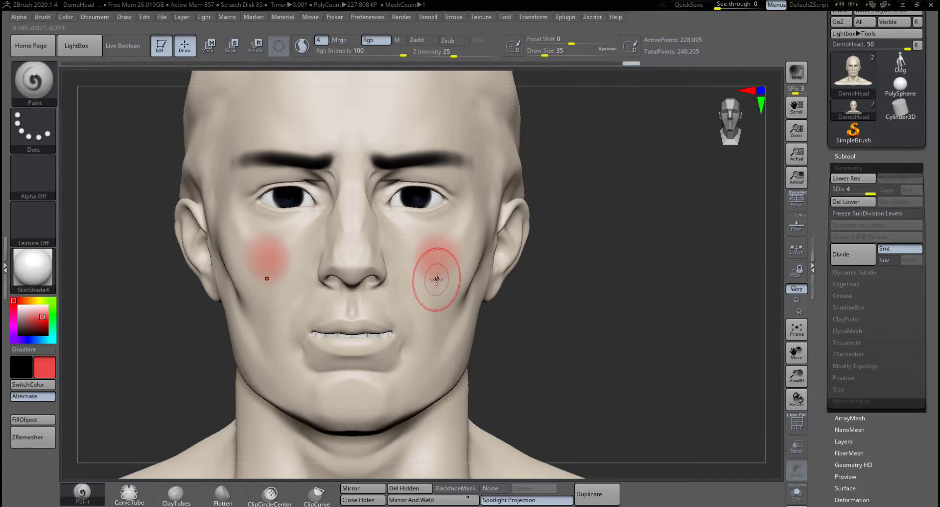
Sample a soft pink from the cheek blush and blend the edges of both red patches outward with it.
key("c")
mouse_move(416, 259)
left_mouse_down()
mouse_move(450, 227)
mouse_move(447, 277)
left_mouse_up()
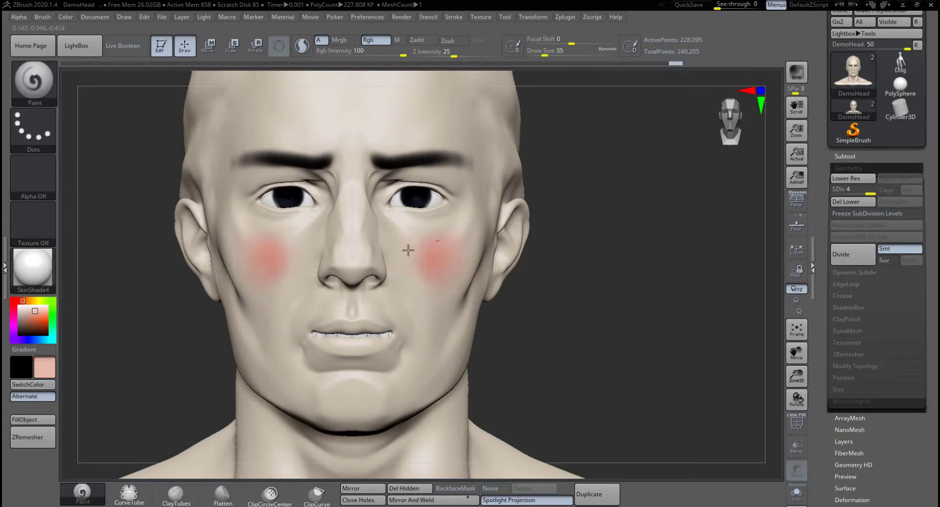
mouse_move(612, 307)
right_mouse_down("ctrl")
mouse_move(526, 300)
mouse_move(582, 302)
mouse_move(545, 300)
right_mouse_up("ctrl")
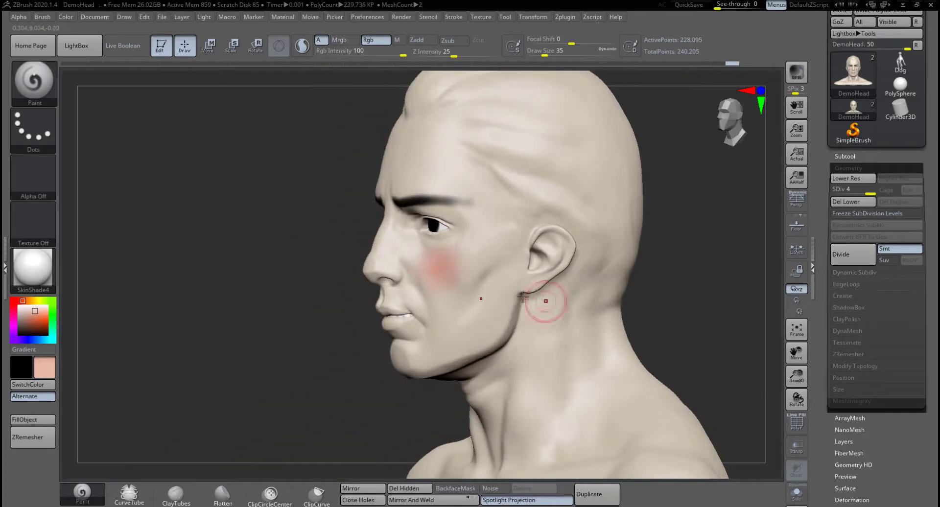
left_click_drag(465, 279, 449, 272)
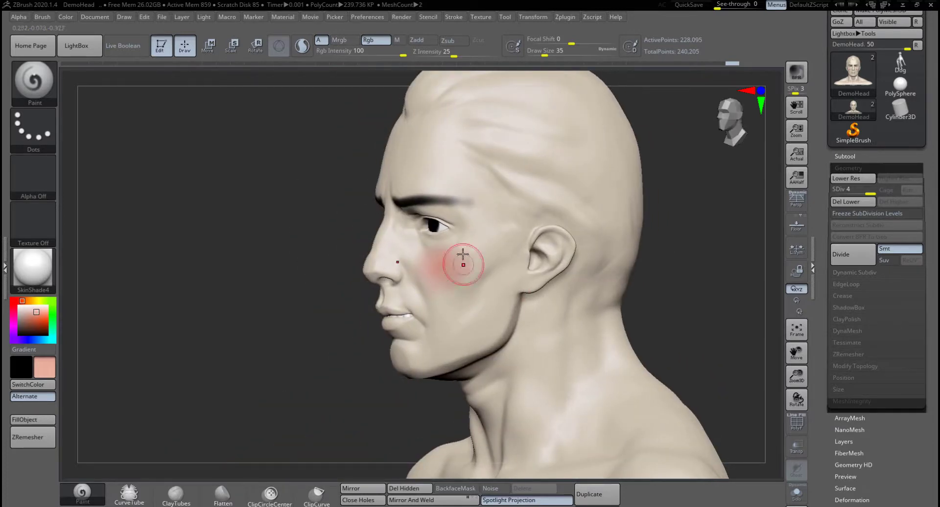
Undo the last blush strokes, sample a paler pink from the cheek, and spread the blush outward toward the ears.
key("ctrl+z")
key("ctrl+z")
key("ctrl+z")
key("ctrl+z")
key("ctrl+z")
key("ctrl+z")
key("ctrl+z")
key("c")
key("ctrl+shift+z")
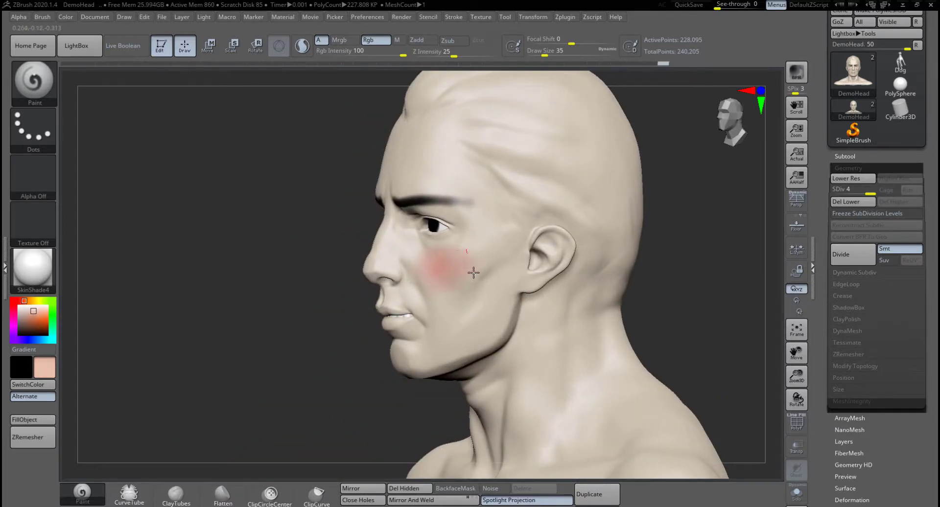
left_click_drag(475, 250, 471, 245)
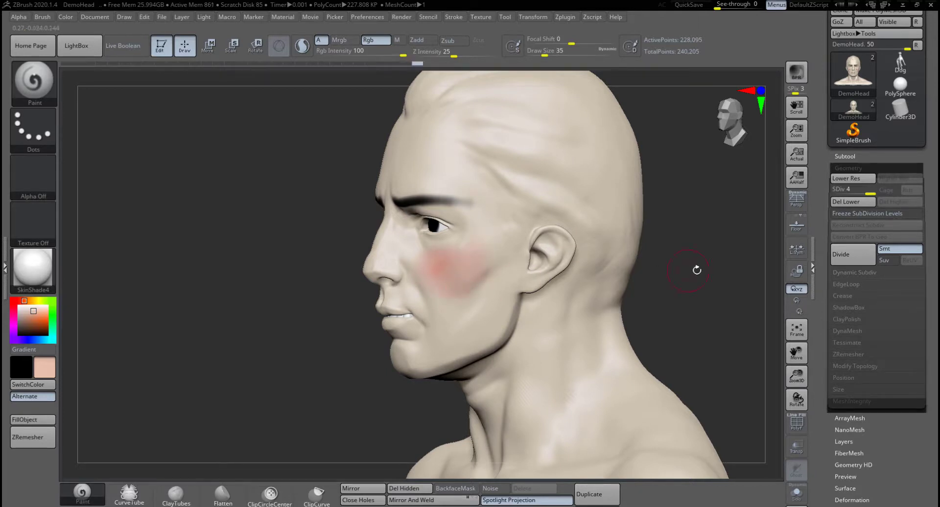
Paint the ears, inside and behind, with the same pale pink.
left_click_drag(711, 276, 641, 277)
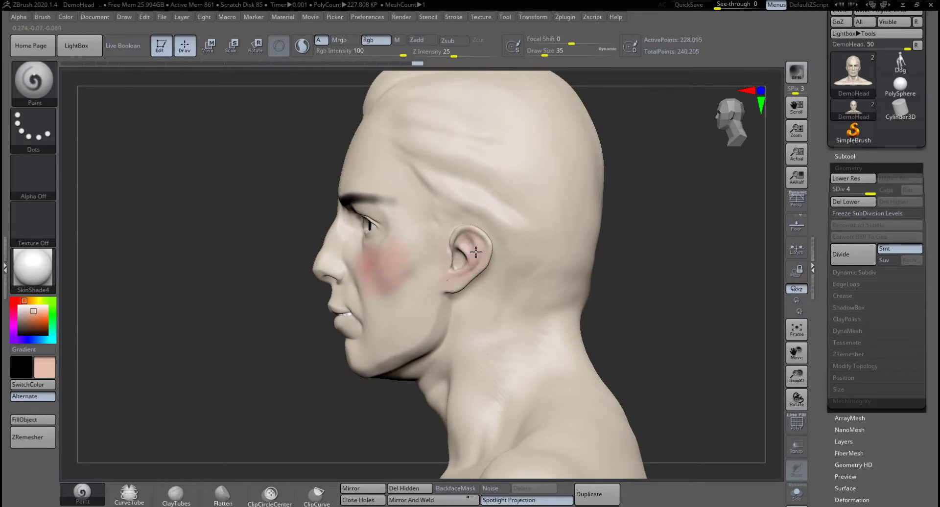
right_click_drag(542, 257, 489, 247)
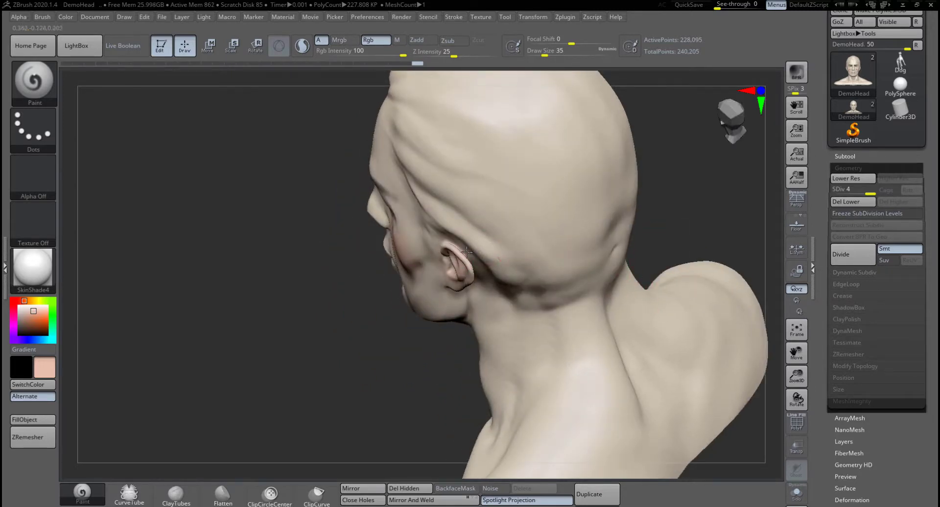
right_click_drag(339, 348, 421, 304)
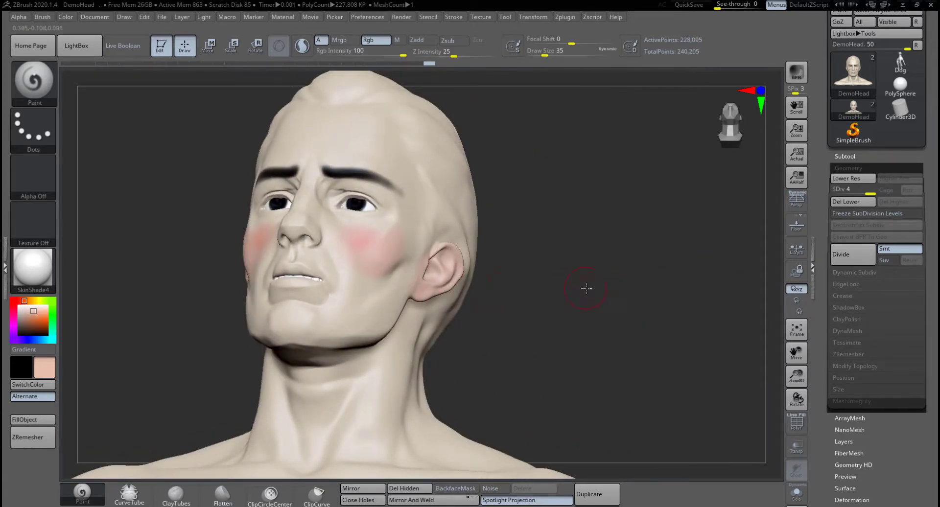
Sample a stronger pink from the cheek and deepen the blush, extending the tint up toward the eyes.
right_click_drag(583, 279, 566, 268)
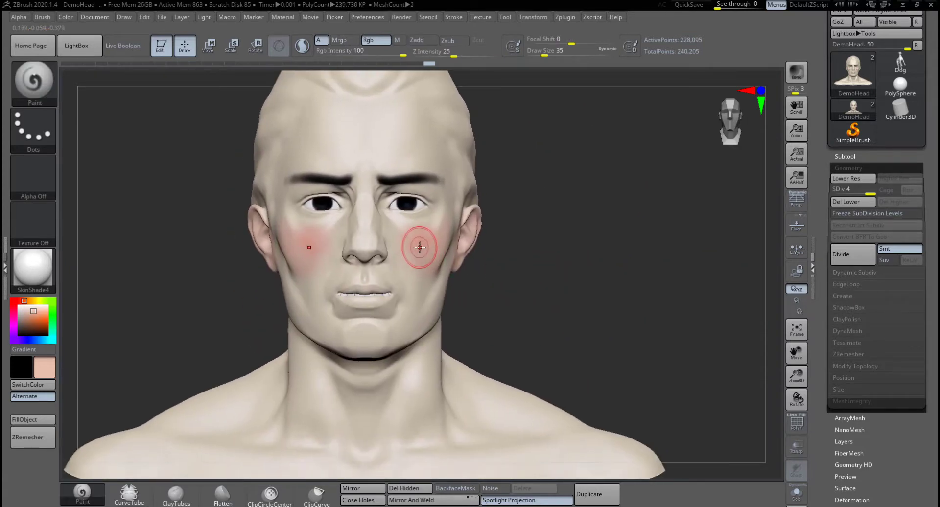
key("c")
mouse_move(420, 243)
left_mouse_down()
mouse_move(413, 254)
mouse_move(418, 247)
left_mouse_up()
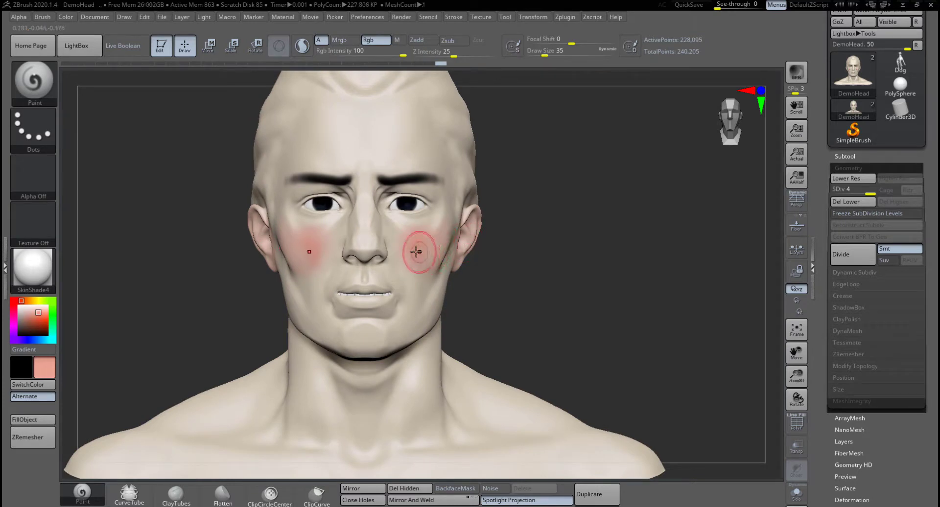
key("shift")
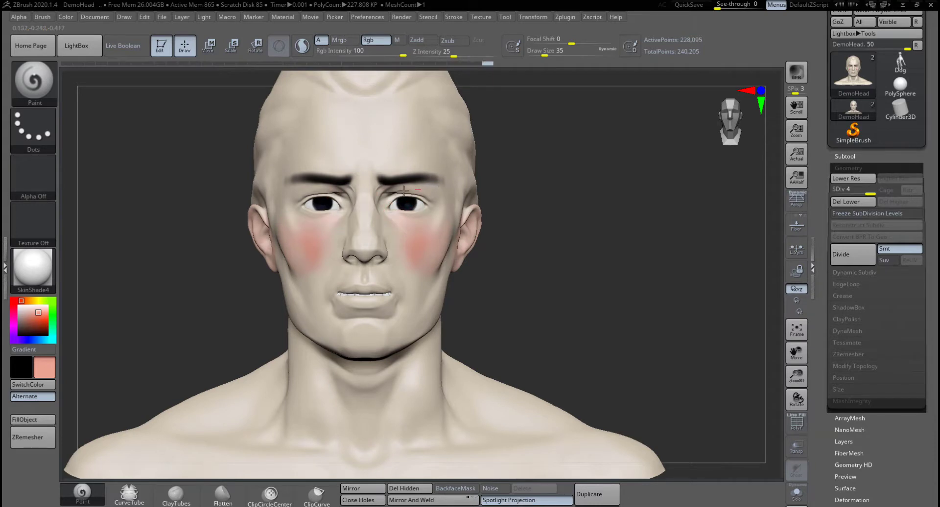
Paint the upper and lower lips with the sampled salmon pink.
left_click_drag(536, 294, 538, 275)
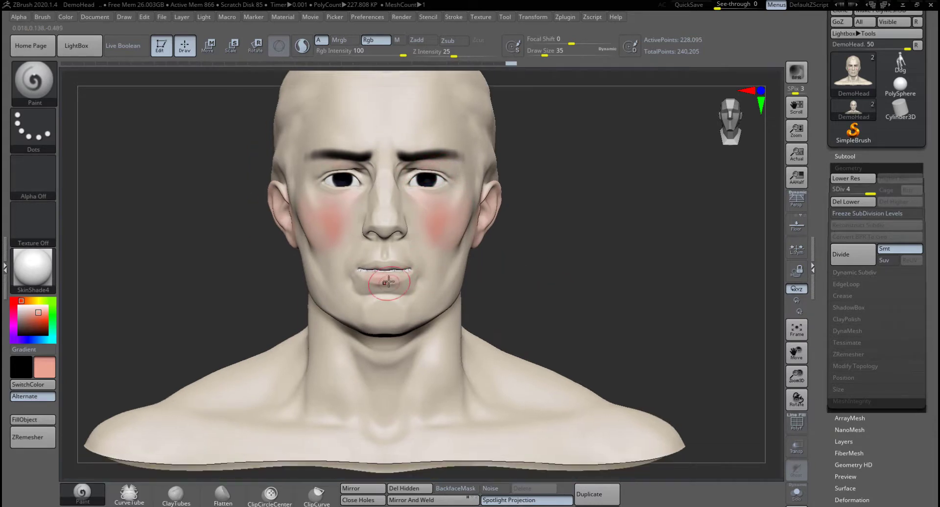
key("space")
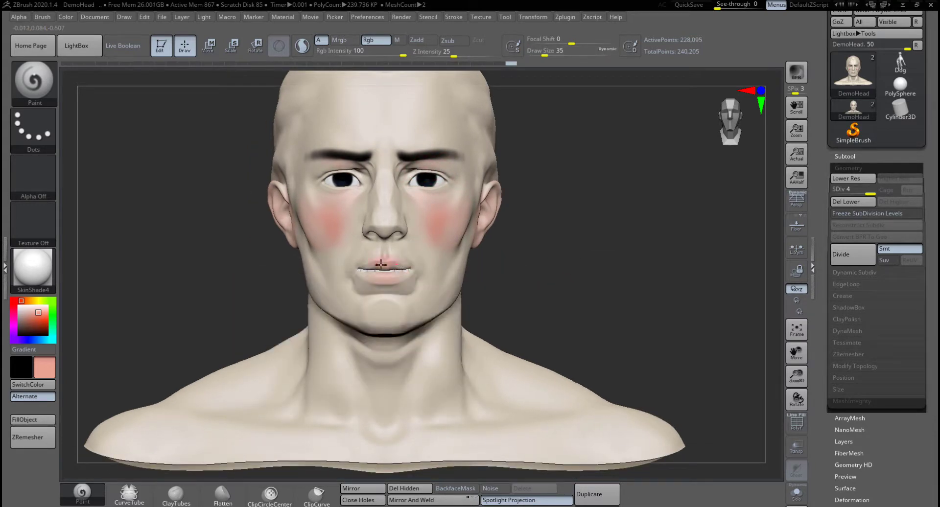
mouse_move(389, 279)
left_mouse_down()
mouse_move(399, 270)
mouse_move(363, 269)
left_mouse_up()
mouse_move(530, 276)
left_mouse_down("alt")
mouse_move(526, 285)
mouse_move(546, 293)
left_mouse_up("alt")
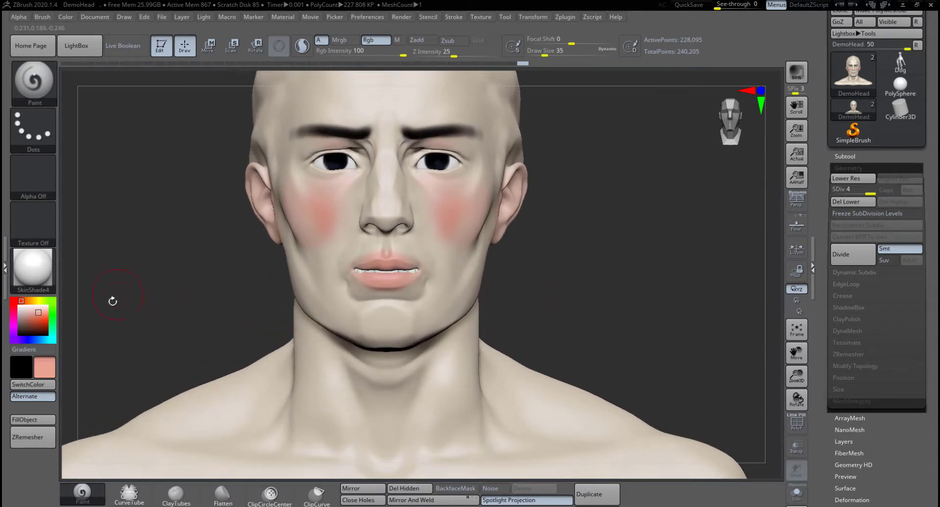
Pick a more saturated orange-red and paint it over both lips out to the mouth corners.
left_click(39, 319)
left_click_drag(364, 276, 403, 278)
mouse_move(347, 274)
left_mouse_down()
mouse_move(406, 269)
mouse_move(375, 265)
mouse_move(396, 278)
left_mouse_up()
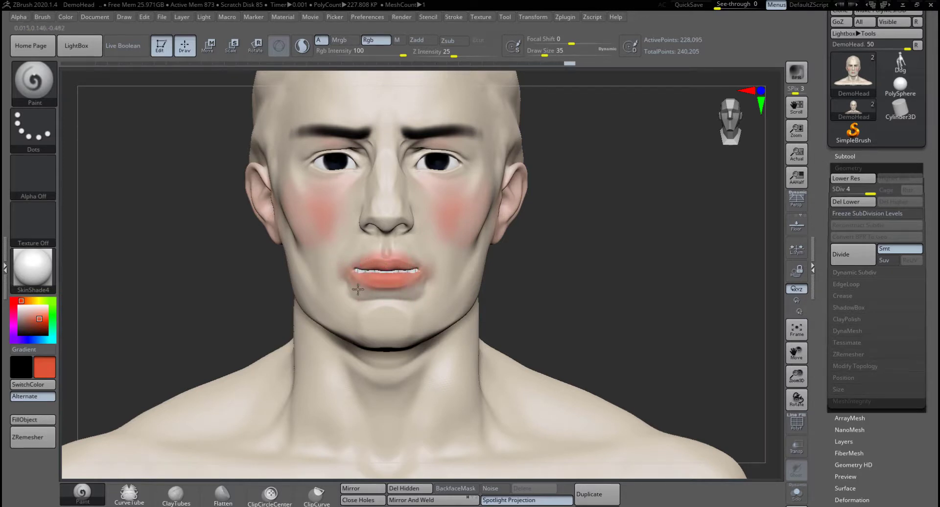
Tint the front of the chin with the same orange-red and smooth the color on the chin and around the mouth.
mouse_move(368, 324)
left_mouse_down()
mouse_move(400, 325)
mouse_move(377, 324)
left_mouse_up()
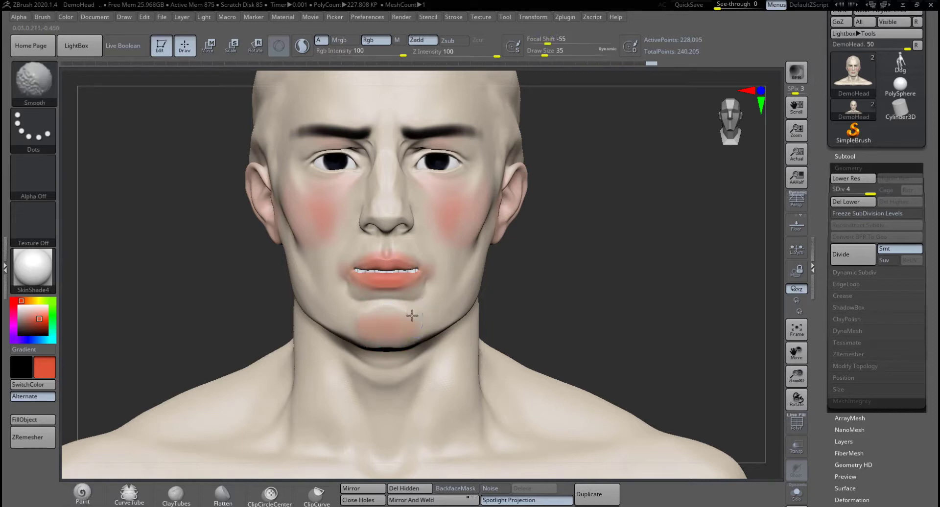
left_click_drag(427, 305, 455, 268, "shift")
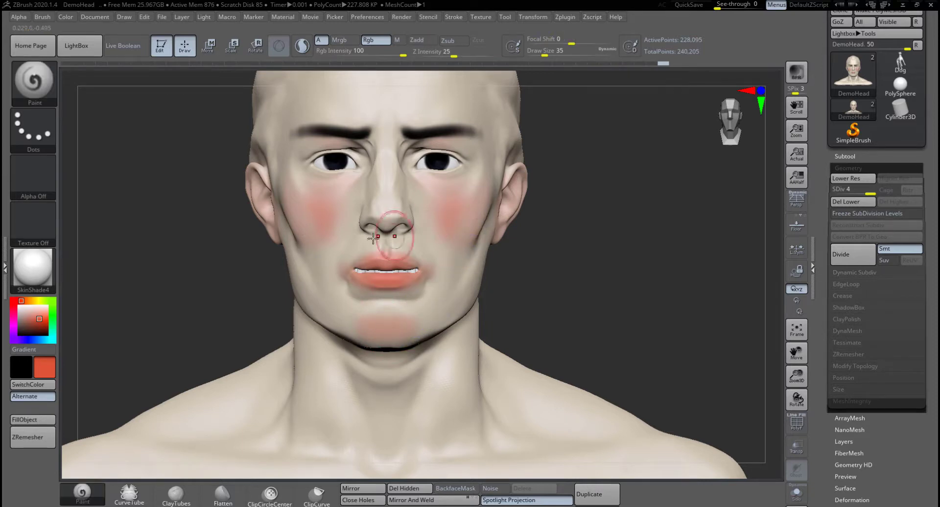
mouse_move(384, 325)
left_mouse_down("shift")
mouse_move(369, 325)
mouse_move(399, 313)
left_mouse_up("shift")
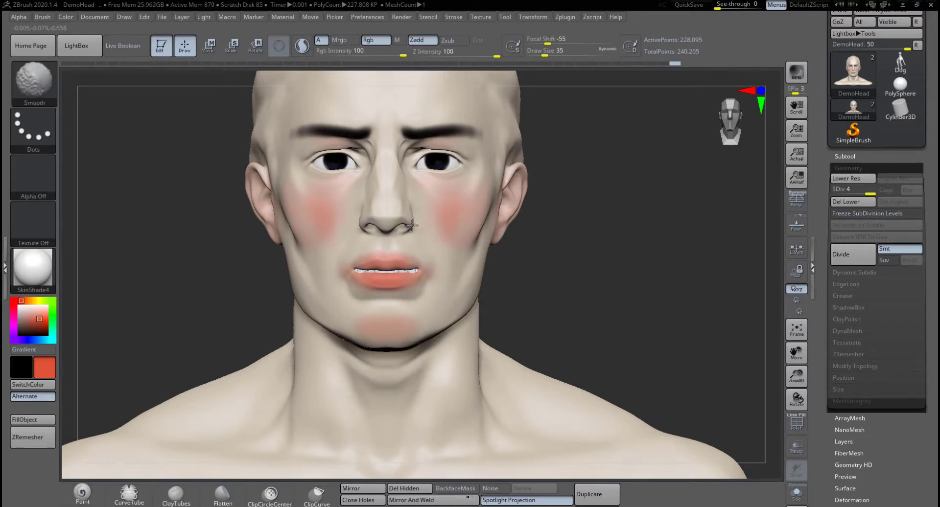
left_click_drag(411, 225, 415, 230, "shift")
Sample a light pink from the face and tint the middle of the forehead, blending it softly.
key("c")
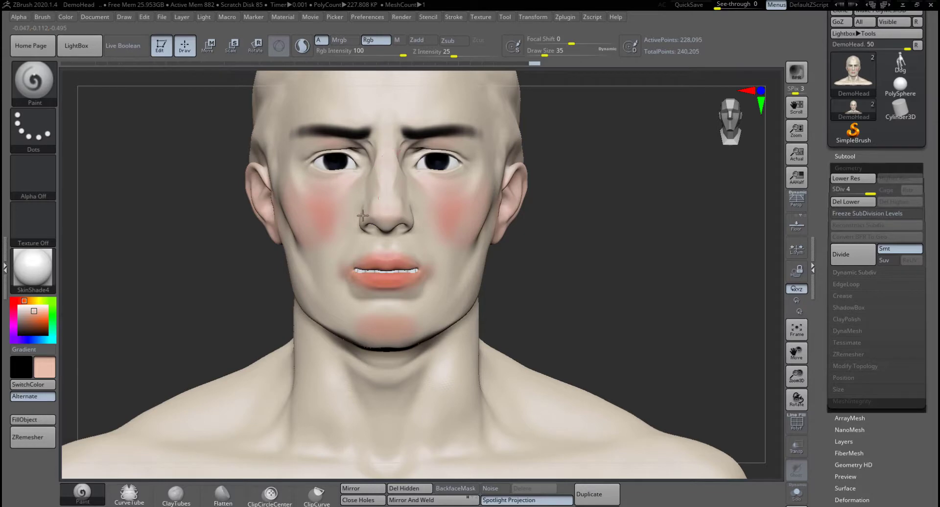
left_click_drag(605, 271, 486, 329, "alt")
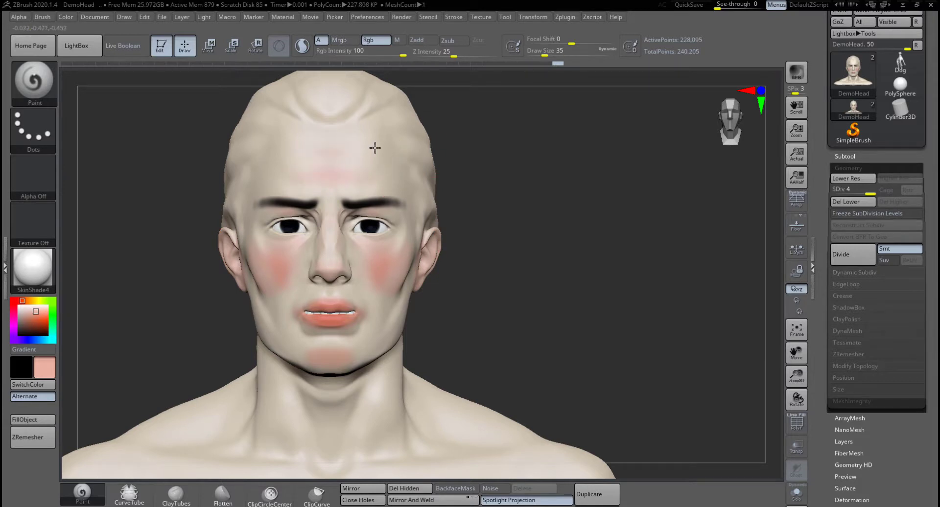
key("shift")
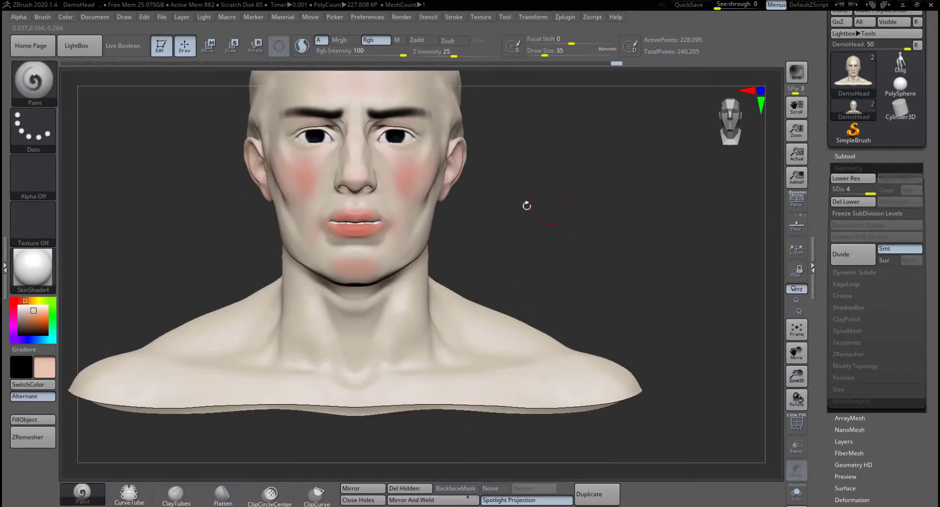
Set the draw size to 101 and tint the neck, collarbones and shoulders, front and back, with light pink.
key("space")
left_click_drag(470, 227, 485, 228)
left_click_drag(382, 351, 248, 346)
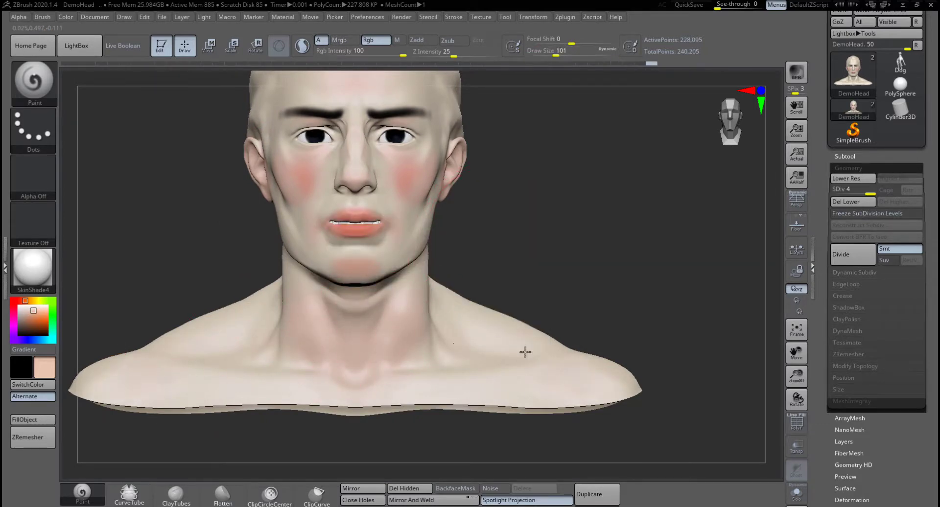
left_click_drag(524, 352, 420, 325)
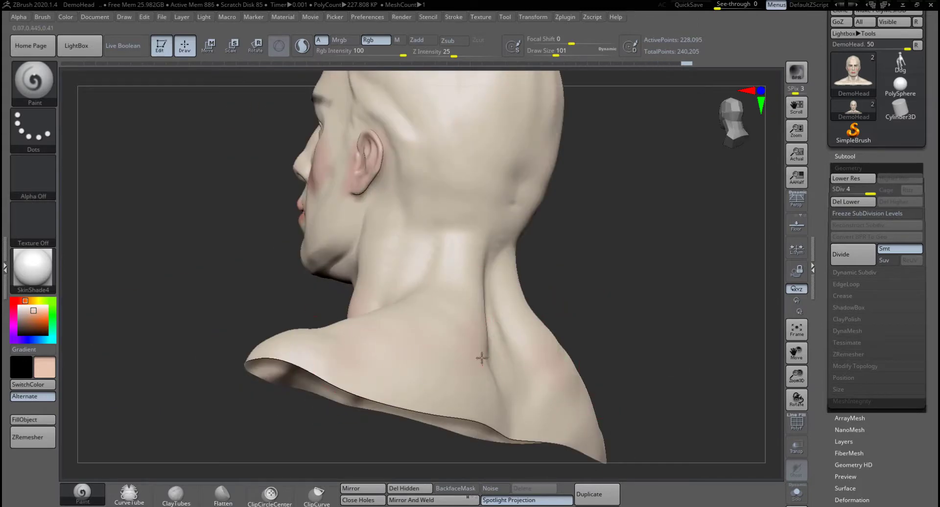
left_click_drag(206, 323, 313, 293)
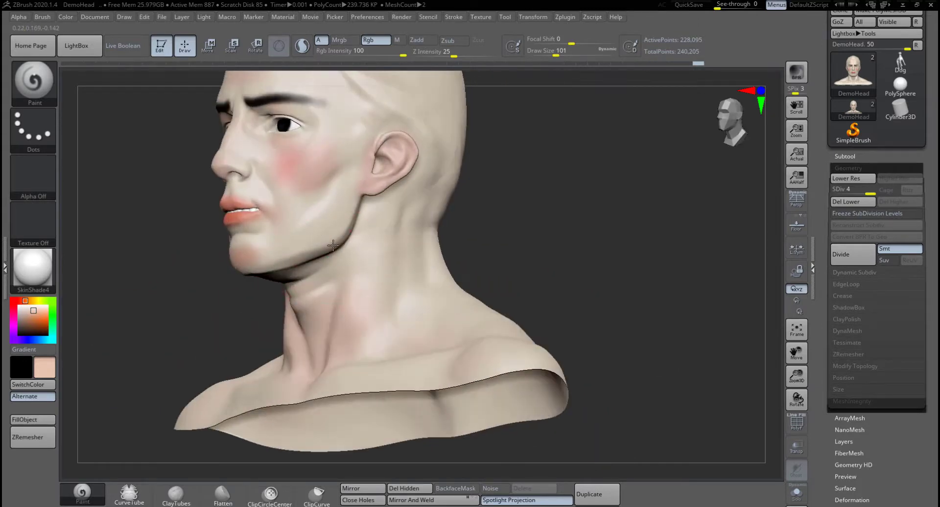
Strengthen the pink tint on the sides of the neck and brush some onto the temples.
mouse_move(457, 230)
left_mouse_down()
mouse_move(610, 233)
mouse_move(500, 245)
mouse_move(555, 324)
left_mouse_up()
mouse_move(295, 269)
left_mouse_down()
mouse_move(351, 274)
mouse_move(383, 292)
left_mouse_up()
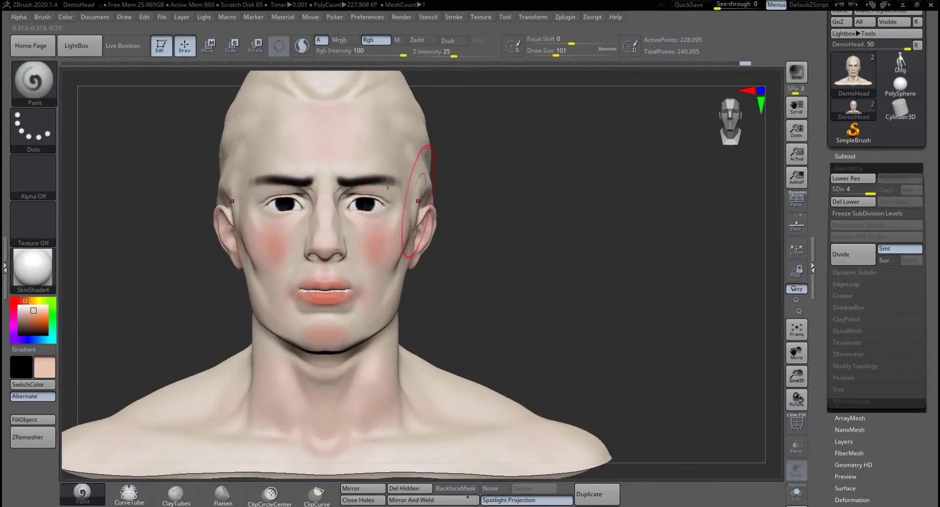
left_click_drag(407, 205, 420, 184)
Set the draw size to 11, sample black, and paint a symmetrical moustache stroke on each side above the upper lip.
mouse_move(505, 354)
left_mouse_down("alt")
mouse_move(547, 276)
mouse_move(542, 310)
mouse_move(612, 230)
left_mouse_up("alt")
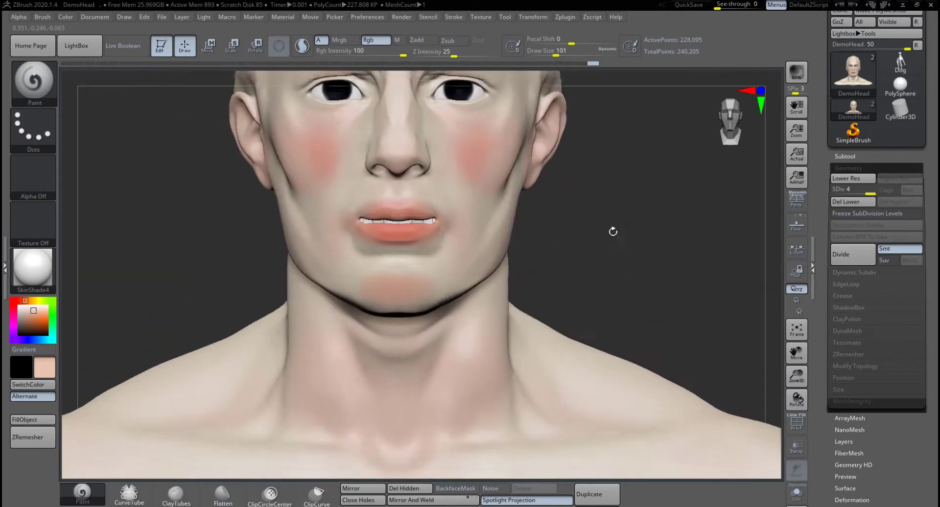
key("space")
mouse_move(541, 226)
left_mouse_down()
mouse_move(524, 227)
mouse_move(531, 279)
left_mouse_up()
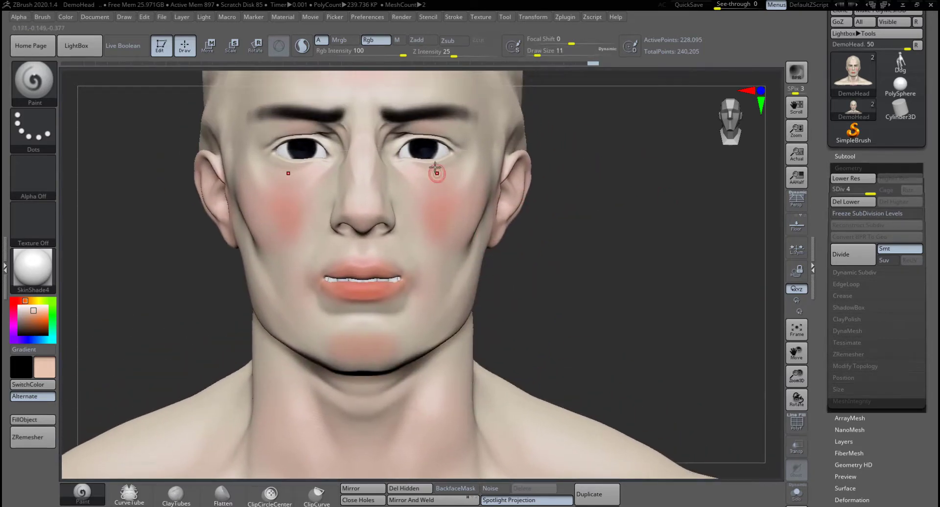
key("c")
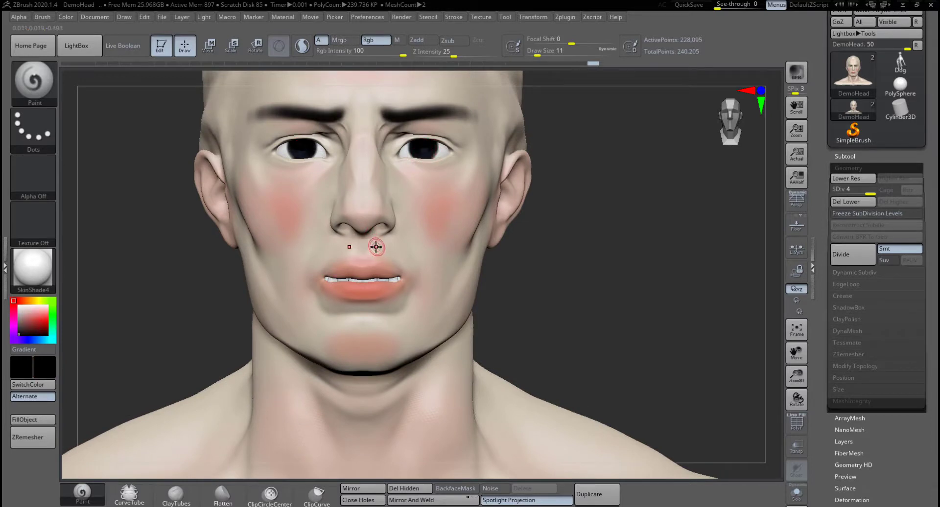
mouse_move(388, 252)
left_mouse_down()
mouse_move(378, 248)
mouse_move(443, 266)
left_mouse_up()
Set the draw size to 13, thicken the black moustache, and shorten its outer ends.
key("space")
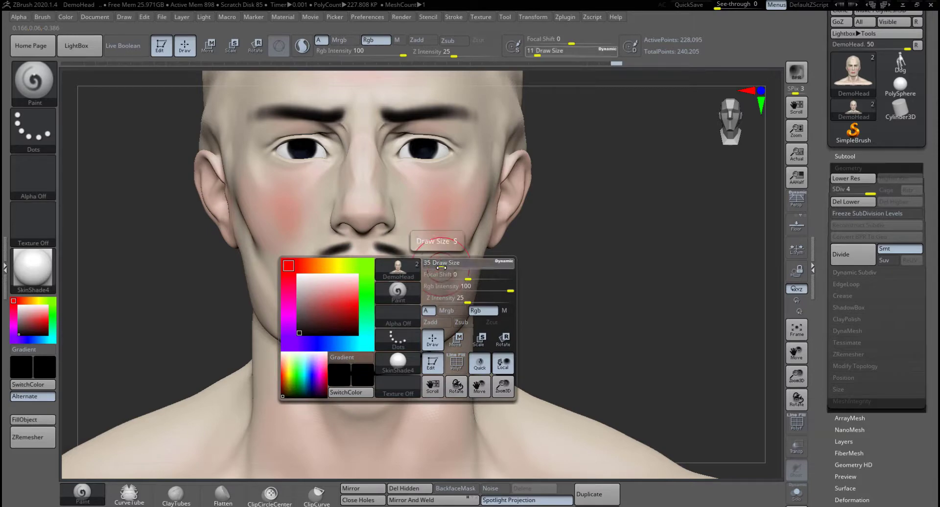
left_click_drag(390, 253, 380, 249)
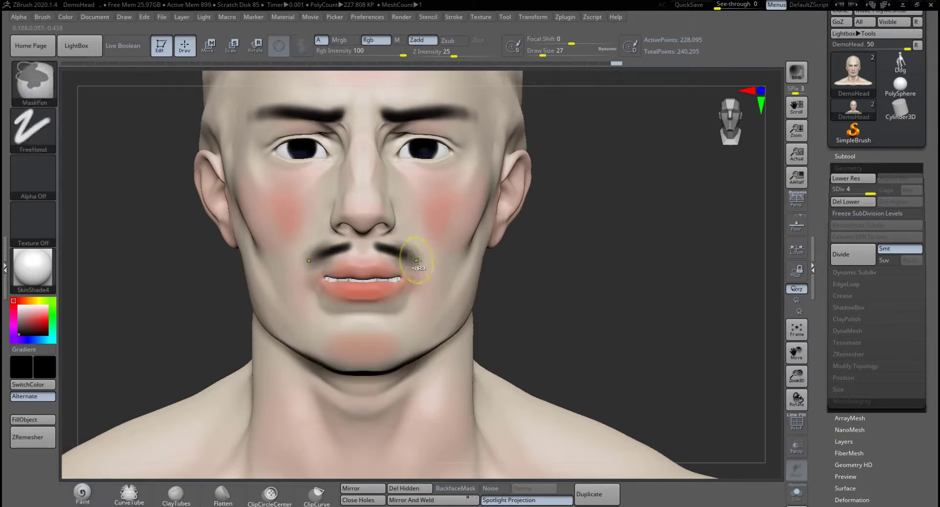
mouse_move(407, 276)
left_mouse_down("shift")
mouse_move(436, 258)
mouse_move(372, 243)
left_mouse_up("shift")
key("space")
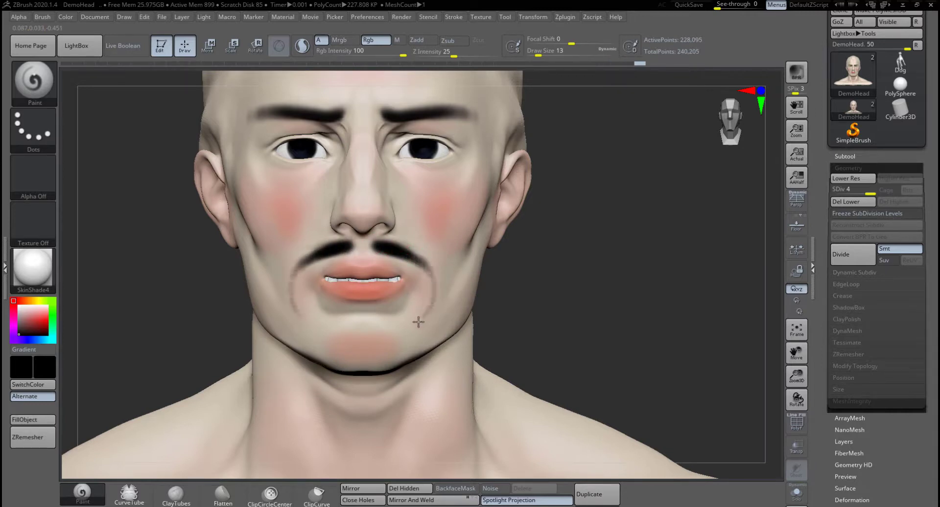
mouse_move(389, 336)
left_mouse_down()
mouse_move(363, 338)
mouse_move(385, 337)
left_mouse_up()
mouse_move(601, 297)
left_mouse_down("alt")
mouse_move(508, 286)
mouse_move(610, 290)
mouse_move(545, 286)
mouse_move(643, 271)
left_mouse_up("alt")
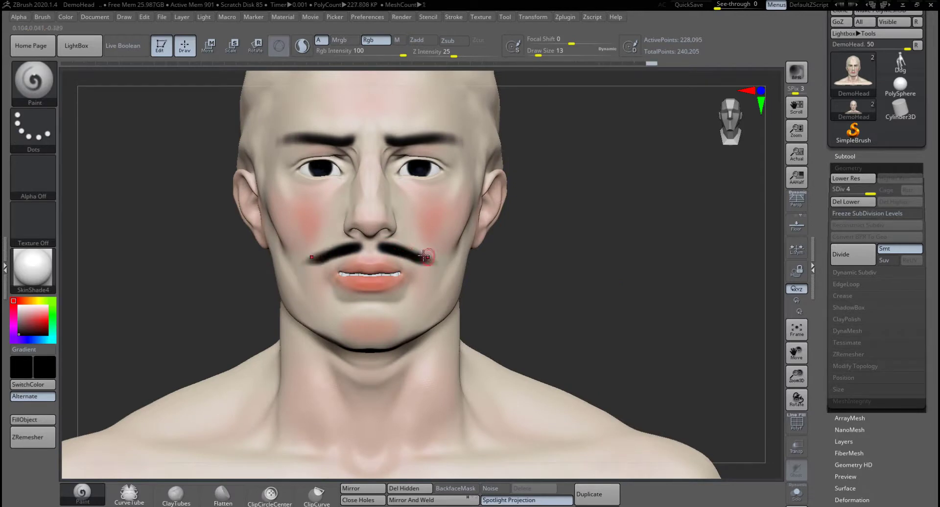
key("ctrl")
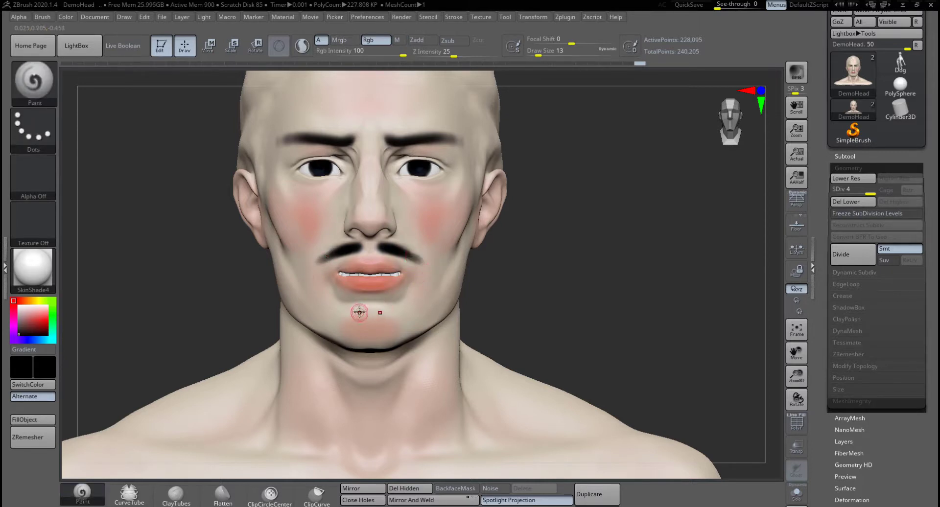
Try a black goatee made of short vertical strokes on the chin, and undo the strokes.
left_click_drag(360, 311, 365, 342)
left_click_drag(367, 317, 370, 357)
left_click_drag(373, 315, 380, 343)
left_click_drag(384, 318, 377, 348)
key("ctrl+z")
key("ctrl+z")
key("ctrl+z")
key("ctrl+z")
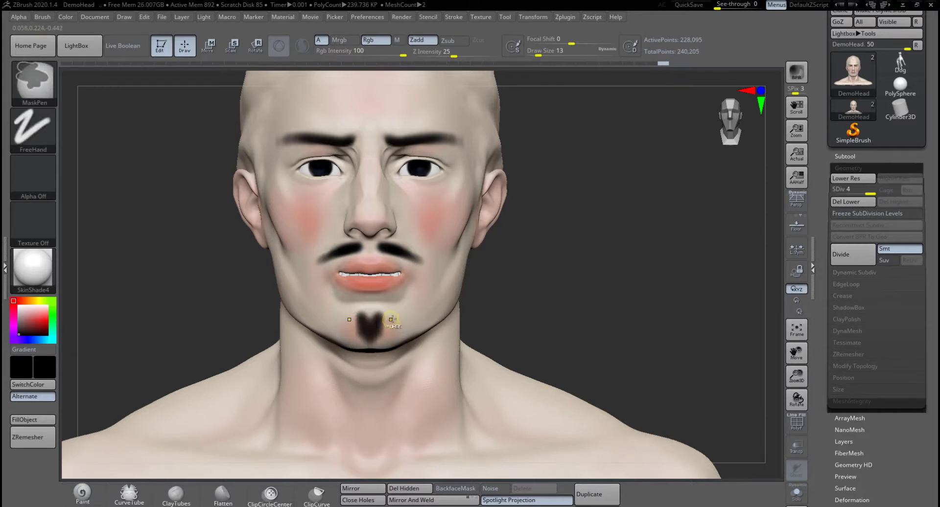
Paint a short black beard along the jawline from both ears to the chin, with a pointed tuft below the lower lip.
left_click_drag(514, 297, 569, 296)
left_click_drag(361, 318, 356, 335)
mouse_move(353, 319)
left_mouse_down()
mouse_move(345, 342)
mouse_move(324, 341)
mouse_move(265, 300)
left_mouse_up()
left_click_drag(512, 283, 466, 270)
left_click_drag(226, 234, 237, 300)
mouse_move(217, 251)
left_mouse_down()
mouse_move(236, 297)
mouse_move(259, 317)
mouse_move(310, 319)
mouse_move(319, 337)
left_mouse_up()
left_click_drag(324, 315, 336, 343)
left_click_drag(371, 340, 306, 336)
mouse_move(352, 321)
left_mouse_down()
mouse_move(357, 335)
mouse_move(376, 330)
mouse_move(373, 311)
left_mouse_up()
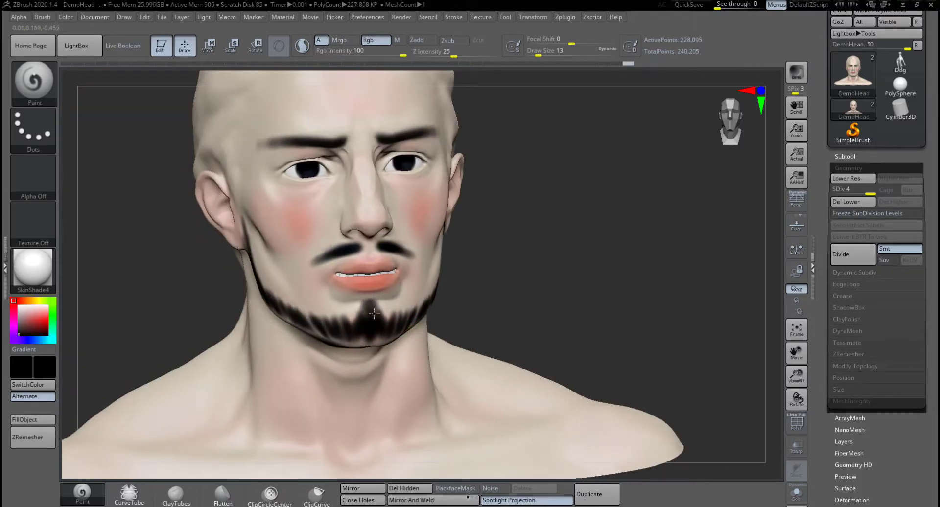
Extend the black moustache ends down to join the beard and lengthen the sideburns upward in front of the ears.
left_click_drag(522, 295, 524, 279)
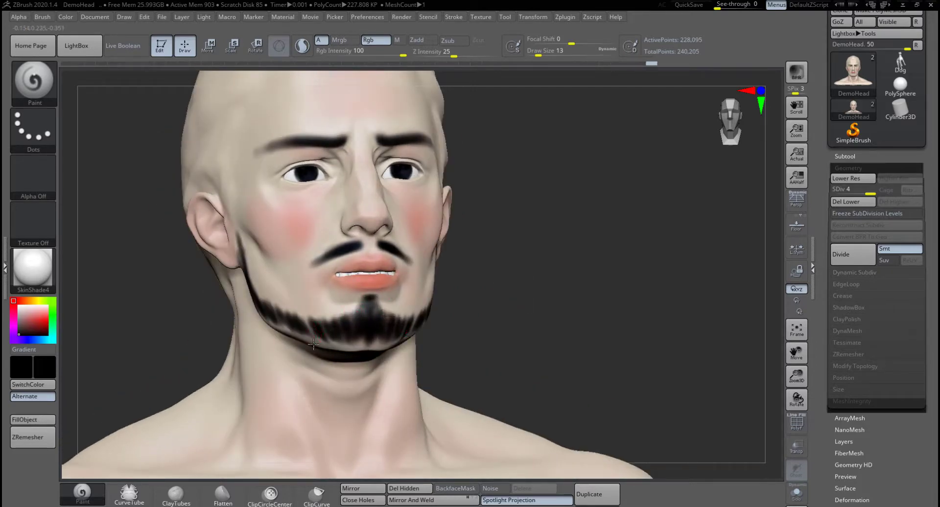
left_click_drag(587, 313, 382, 299)
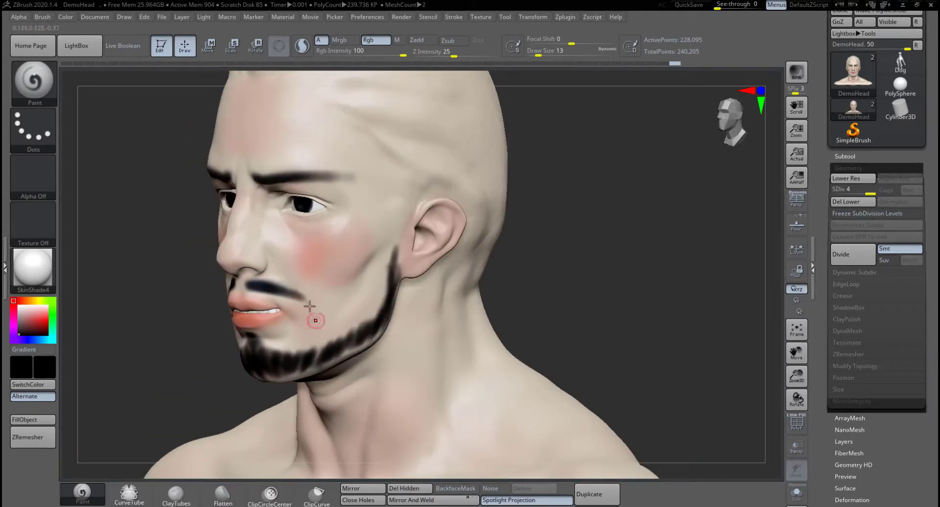
mouse_move(309, 303)
left_mouse_down()
mouse_move(329, 342)
mouse_move(302, 293)
mouse_move(323, 322)
mouse_move(320, 342)
mouse_move(362, 319)
mouse_move(373, 335)
mouse_move(399, 230)
mouse_move(399, 242)
mouse_move(399, 196)
mouse_move(391, 230)
left_mouse_up()
mouse_move(583, 230)
left_mouse_down()
mouse_move(588, 269)
mouse_move(549, 259)
left_mouse_up()
Set the draw size to 29, try a black hair stroke on the side of the head, and undo it.
key("space")
left_click_drag(489, 233, 499, 233)
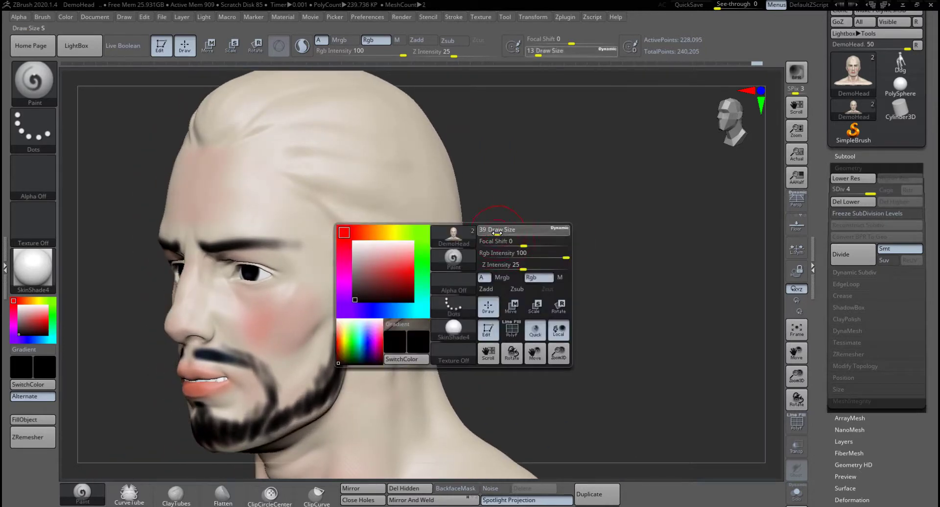
mouse_move(273, 157)
left_mouse_down()
mouse_move(378, 178)
mouse_move(409, 205)
left_mouse_up()
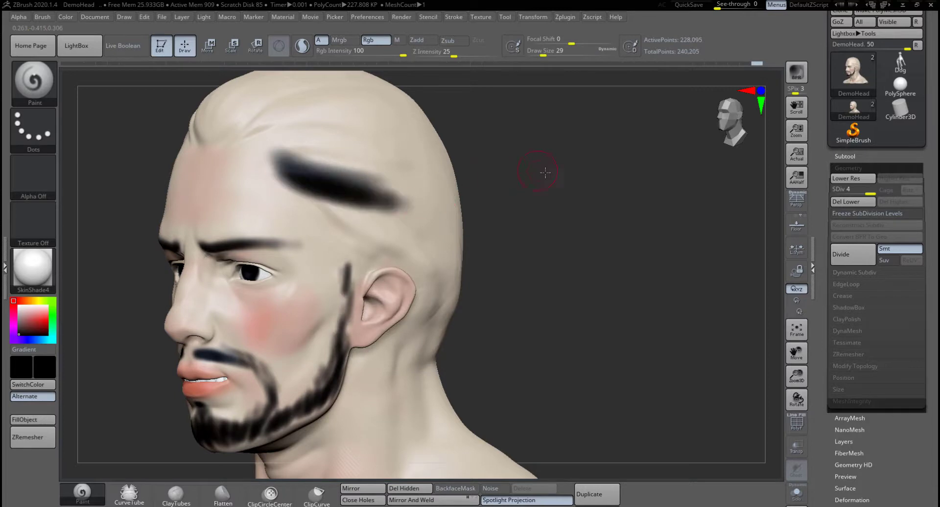
mouse_move(545, 172)
left_mouse_down()
mouse_move(569, 176)
mouse_move(514, 204)
mouse_move(472, 190)
left_mouse_up()
key("ctrl+z")
key("ctrl+z")
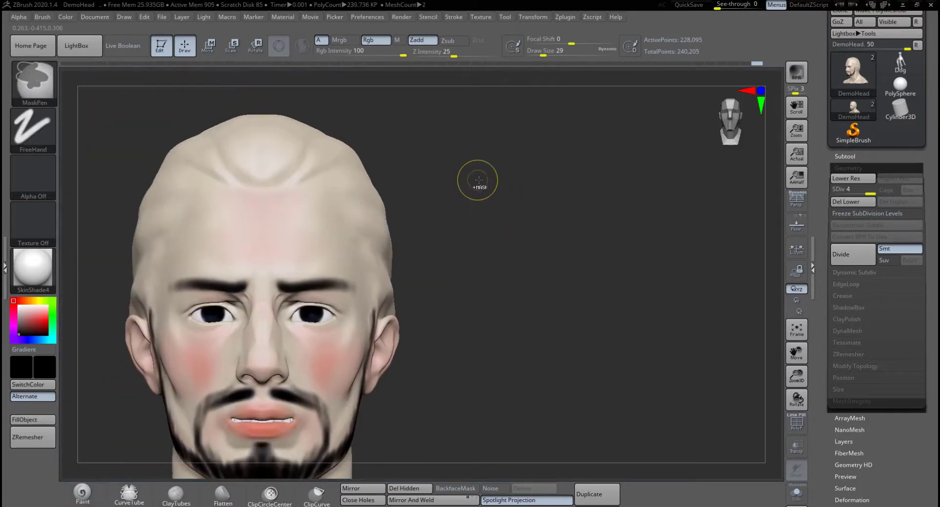
Paint black hair strokes along the hairline above the forehead and back over the temples.
left_click_drag(429, 143, 455, 155, "alt")
mouse_move(289, 172)
left_mouse_down()
mouse_move(366, 187)
mouse_move(402, 205)
mouse_move(429, 239)
mouse_move(291, 191)
left_mouse_up()
mouse_move(540, 185)
left_mouse_down()
mouse_move(494, 203)
mouse_move(432, 180)
left_mouse_up()
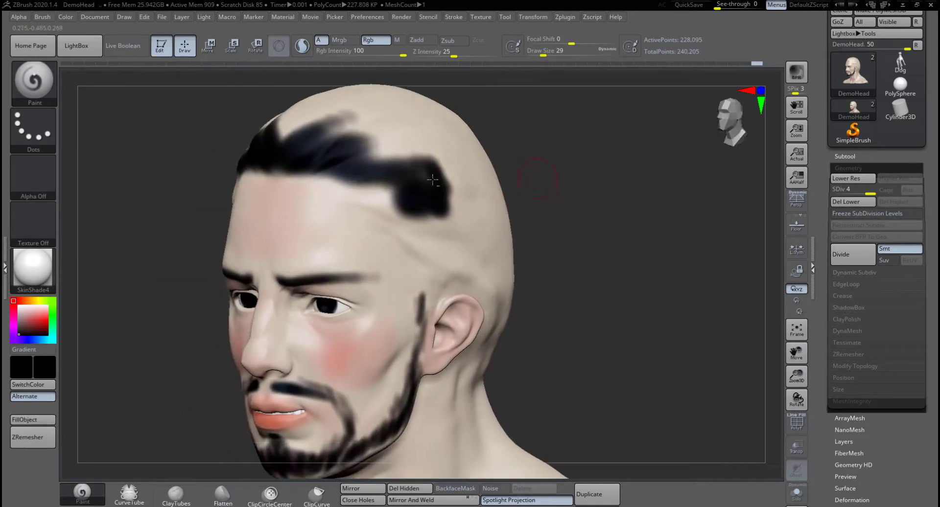
Choose a dark reddish brown and paint swept-back hair from the forehead hairline over the sides down to the sideburns.
left_click(27, 329)
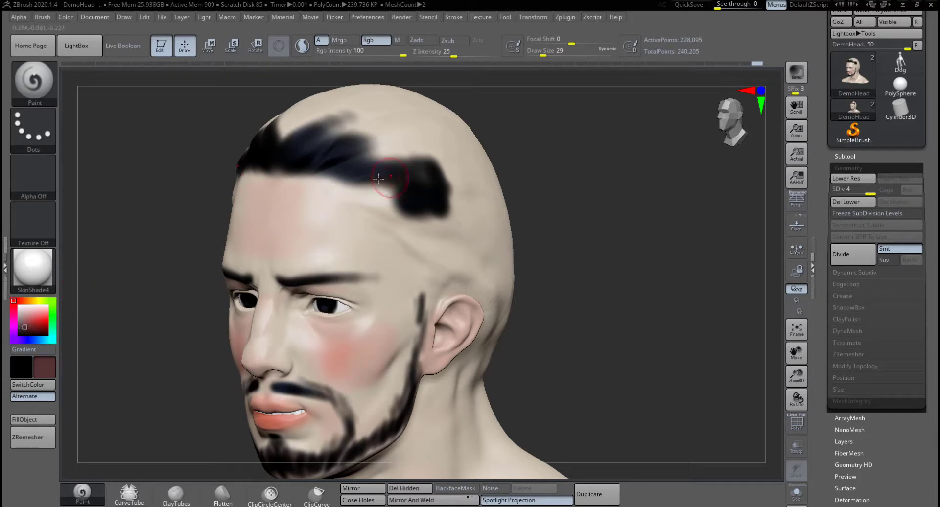
mouse_move(406, 179)
left_mouse_down()
mouse_move(364, 180)
mouse_move(391, 215)
mouse_move(446, 242)
left_mouse_up()
mouse_move(367, 147)
left_mouse_down()
mouse_move(273, 153)
mouse_move(407, 105)
mouse_move(450, 145)
mouse_move(352, 170)
mouse_move(292, 164)
mouse_move(329, 167)
left_mouse_up()
mouse_move(463, 208)
left_mouse_down()
mouse_move(422, 279)
mouse_move(419, 258)
mouse_move(421, 306)
left_mouse_up()
left_click_drag(573, 289, 544, 271, "alt")
mouse_move(456, 263)
left_mouse_down()
mouse_move(424, 252)
mouse_move(404, 270)
mouse_move(449, 224)
mouse_move(372, 152)
left_mouse_up()
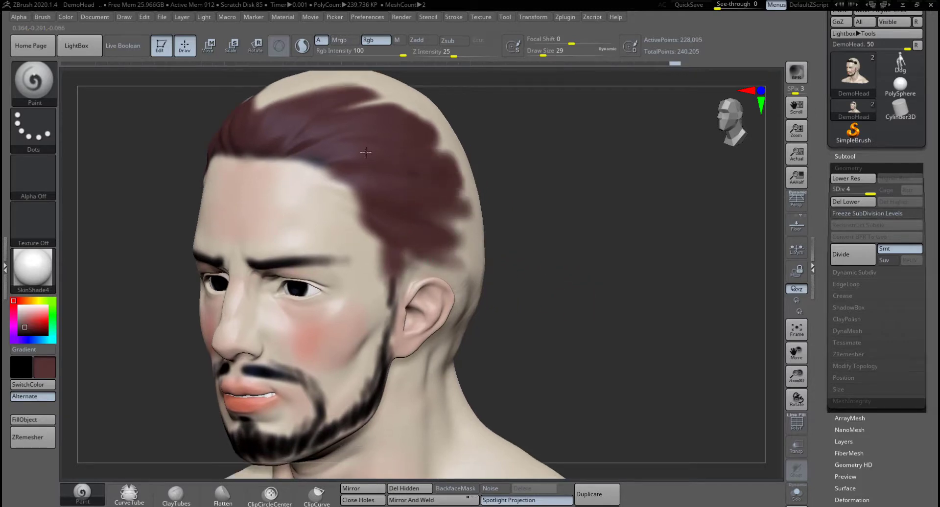
Set the draw size to 140 and cover the top and back of the head with the dark reddish brown.
key("space")
mouse_move(536, 204)
left_mouse_down()
mouse_move(636, 222)
mouse_move(632, 196)
left_mouse_up()
mouse_move(494, 176)
left_mouse_down()
mouse_move(500, 215)
mouse_move(460, 150)
mouse_move(405, 134)
left_mouse_up()
mouse_move(504, 196)
left_mouse_down()
mouse_move(509, 230)
mouse_move(468, 256)
mouse_move(545, 266)
mouse_move(536, 279)
left_mouse_up()
mouse_move(572, 177)
left_mouse_down()
mouse_move(524, 224)
mouse_move(483, 225)
mouse_move(294, 172)
mouse_move(417, 172)
left_mouse_up()
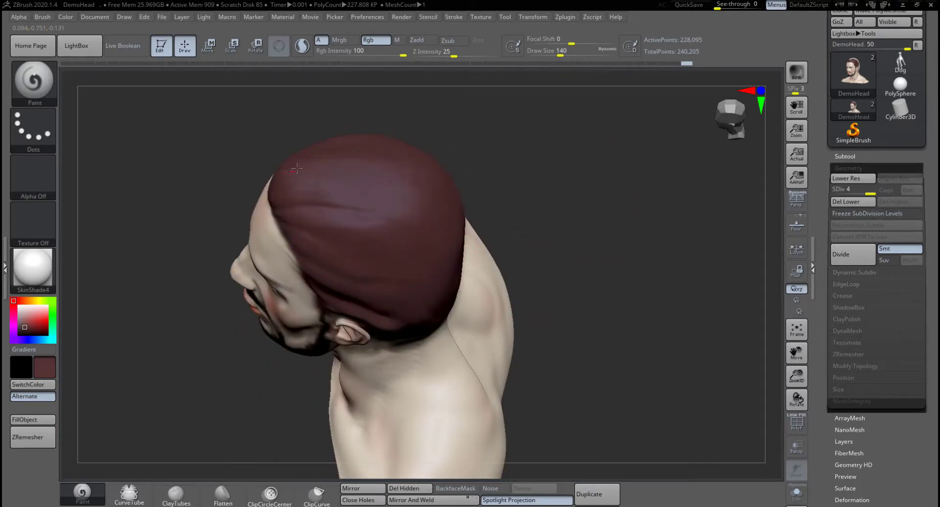
Set the draw size to 49 and paint the lower edge of the reddish-brown hair across the nape and behind the ears.
mouse_move(619, 182)
left_mouse_down()
mouse_move(552, 176)
mouse_move(516, 205)
left_mouse_up()
key("space")
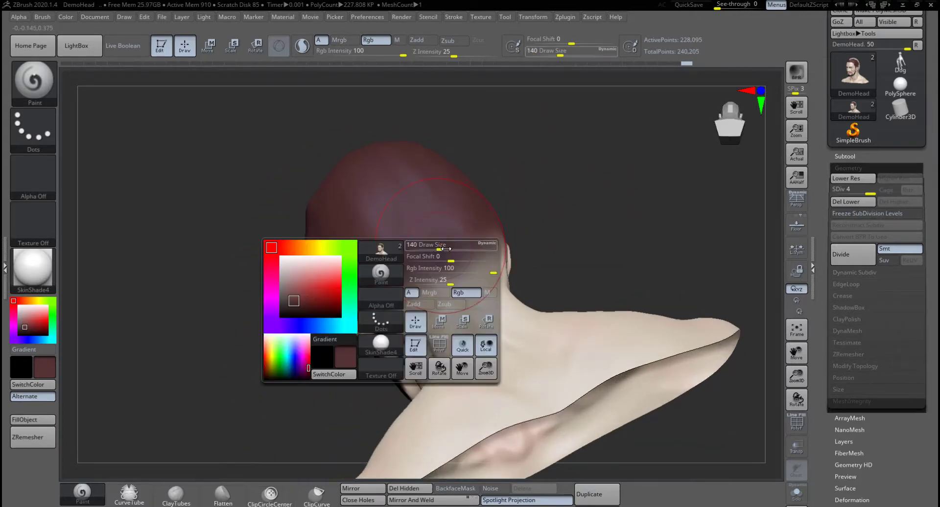
left_click_drag(433, 249, 425, 250)
mouse_move(458, 276)
left_mouse_down()
mouse_move(391, 296)
mouse_move(434, 297)
mouse_move(493, 268)
mouse_move(402, 304)
mouse_move(490, 279)
mouse_move(438, 260)
left_mouse_up()
key("ctrl+z")
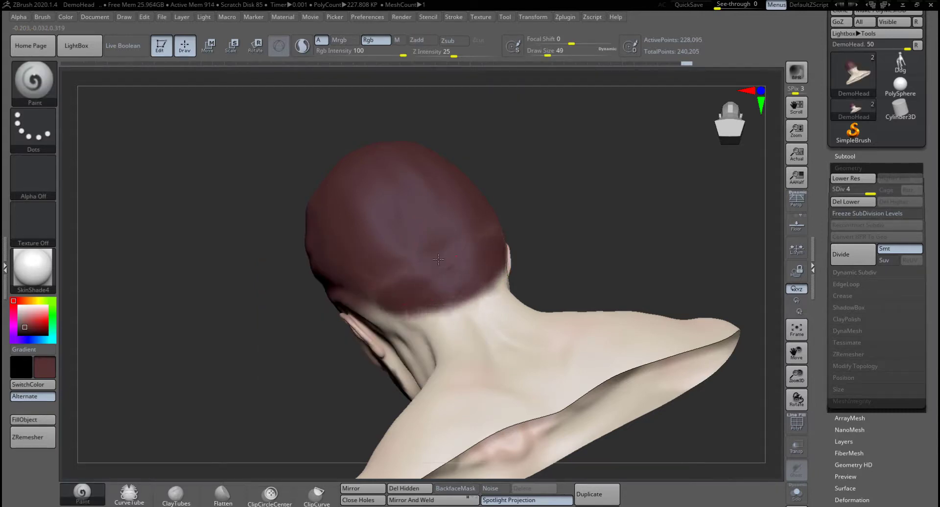
left_click_drag(596, 247, 651, 247)
mouse_move(429, 294)
left_mouse_down()
mouse_move(391, 298)
mouse_move(452, 296)
left_mouse_up()
left_click_drag(581, 230, 523, 239)
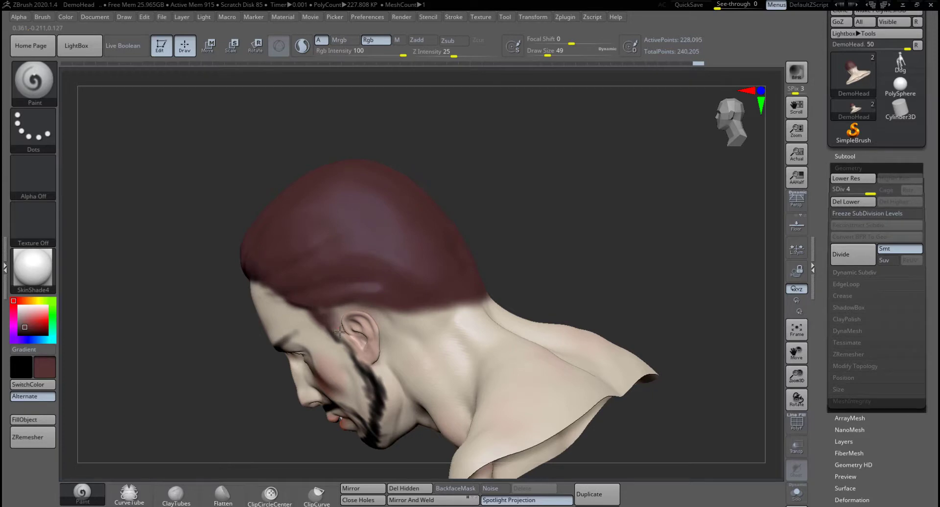
Set the draw size to 25 and paint reddish brown over the black beard and moustache.
left_click_drag(527, 277, 603, 234)
left_click_drag(451, 255, 447, 245, "alt")
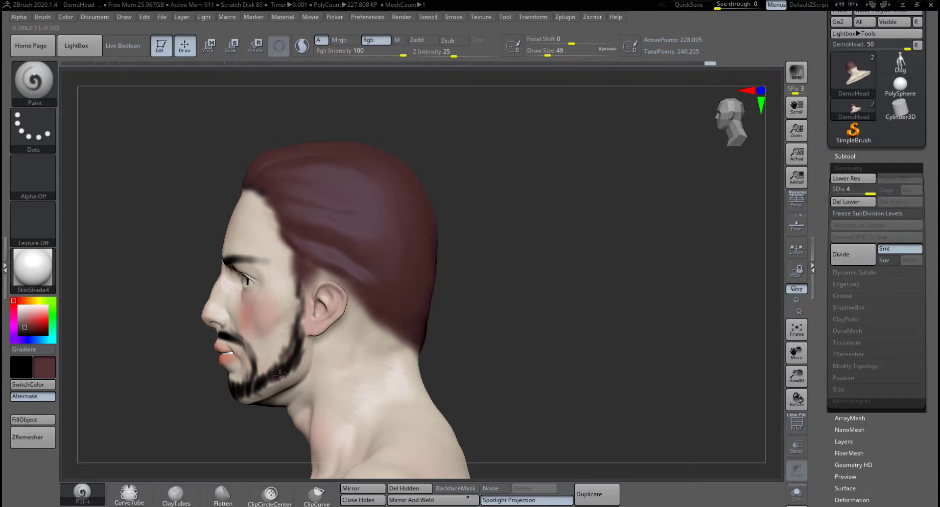
key("space")
left_click_drag(286, 358, 286, 367)
right_click_drag(297, 372, 411, 298)
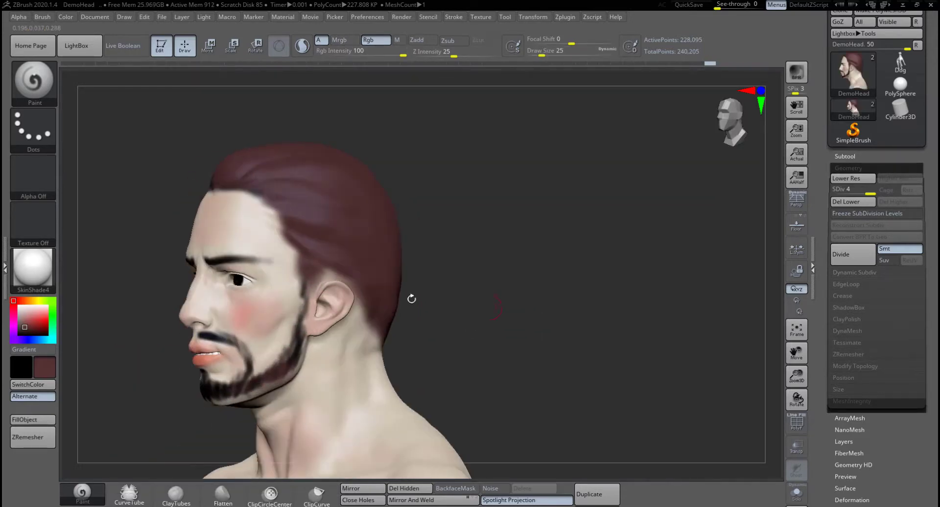
right_click_drag(135, 397, 203, 386)
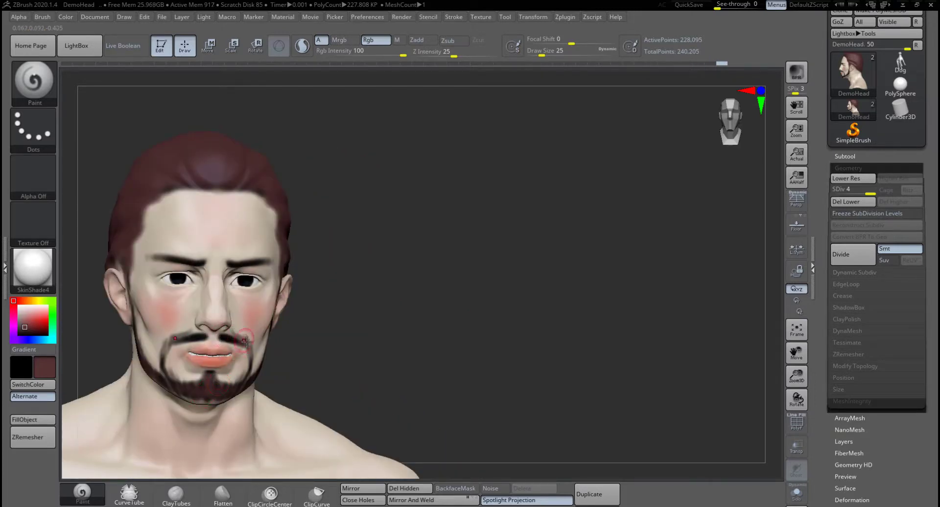
right_click_drag(357, 351, 279, 341)
mouse_move(244, 341)
left_mouse_down()
mouse_move(259, 353)
mouse_move(306, 351)
left_mouse_up()
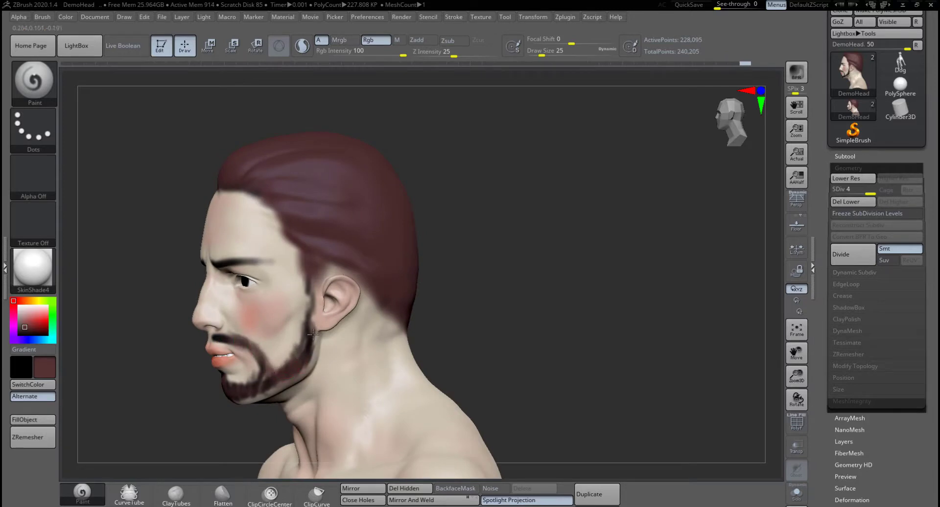
Pick a darker brown and paint strands through the hair on the sides and above the forehead.
key("c")
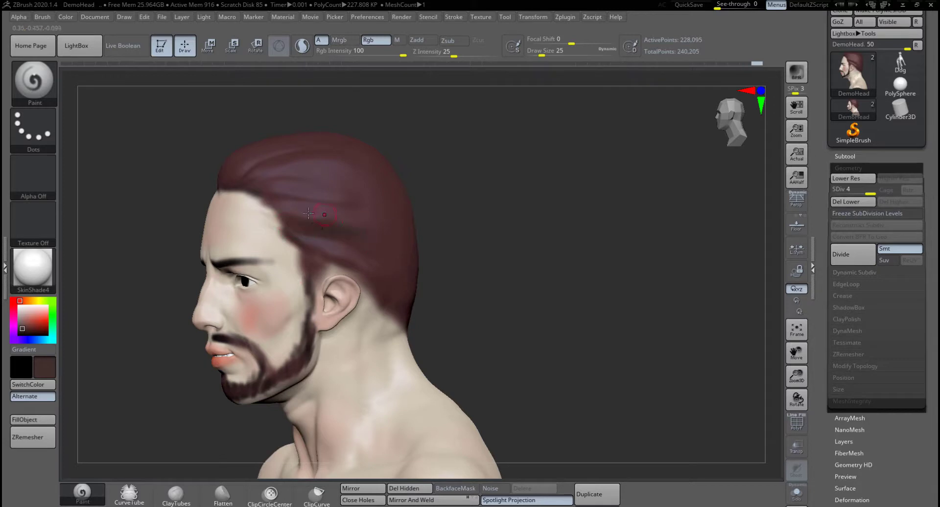
left_click_drag(461, 181, 312, 216)
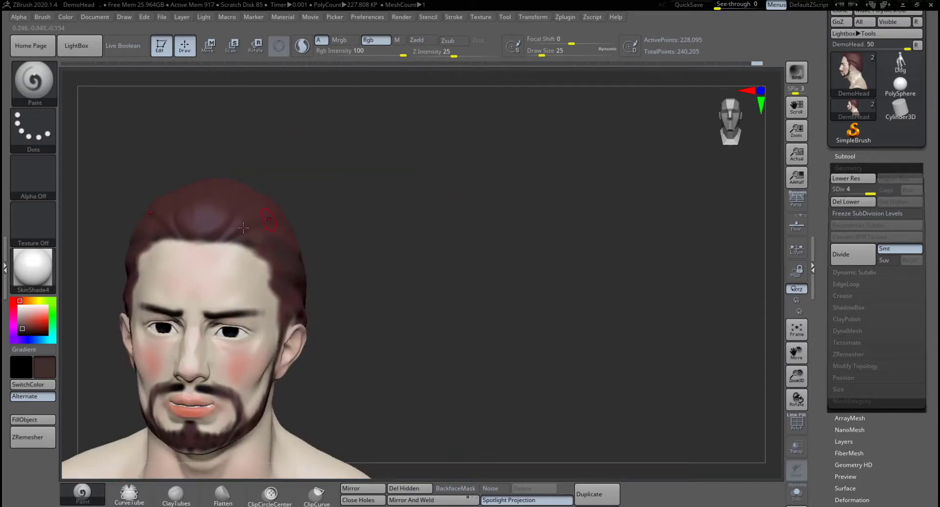
left_click_drag(362, 186, 213, 254)
left_click_drag(449, 197, 364, 209)
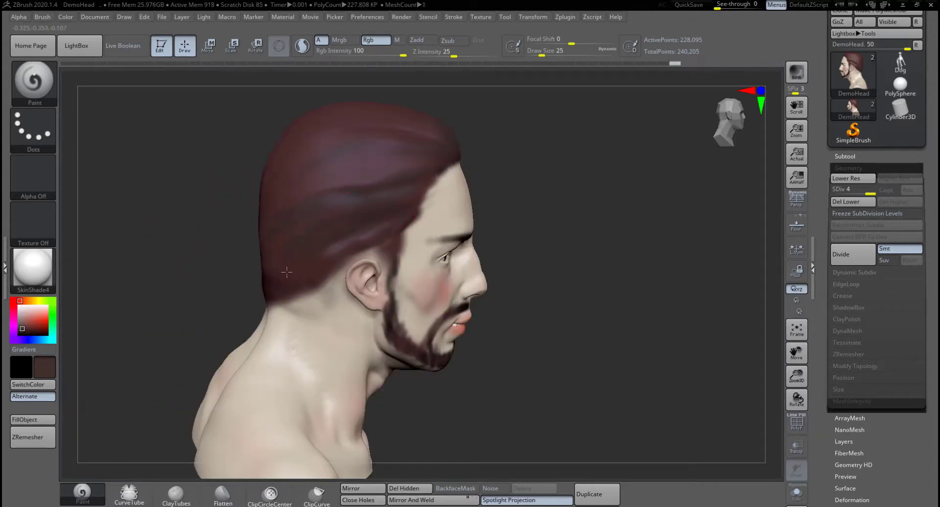
Paint darker brown strands over the crown, the back of the head and the nape hairline.
left_click_drag(510, 180, 459, 255, "alt")
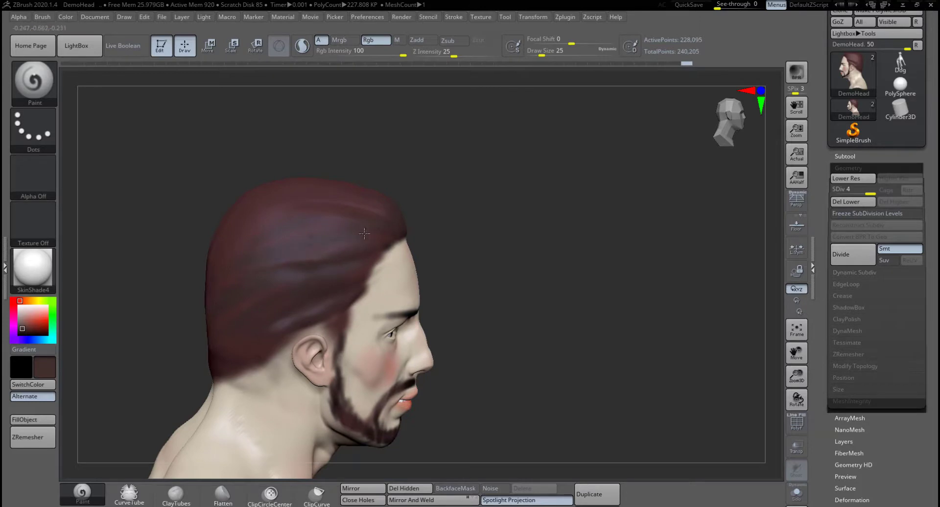
left_click_drag(452, 214, 393, 210)
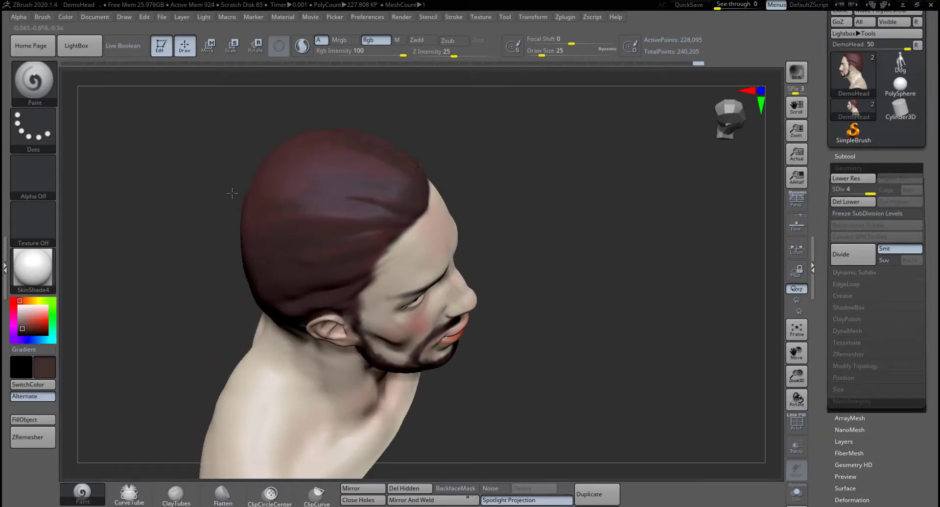
left_click_drag(216, 243, 319, 202)
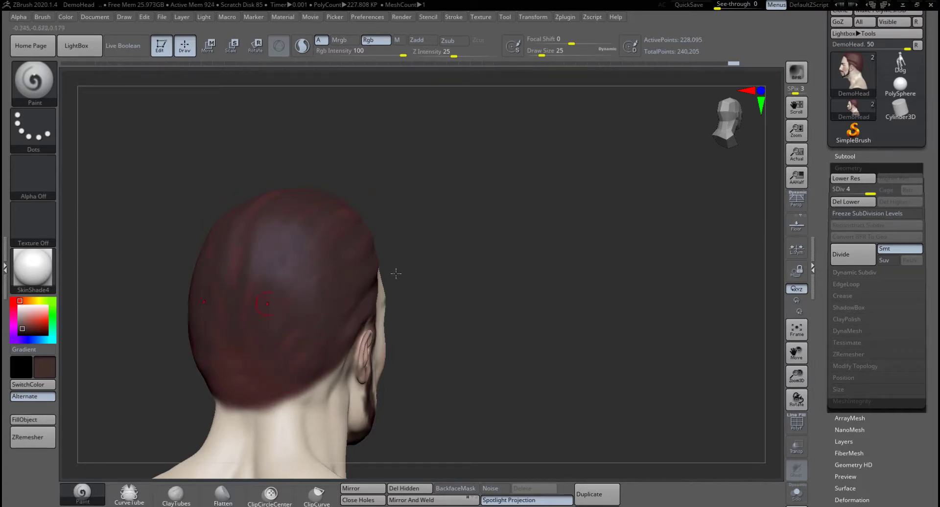
mouse_move(396, 273)
left_mouse_down()
mouse_move(431, 224)
mouse_move(365, 248)
mouse_move(390, 315)
left_mouse_up()
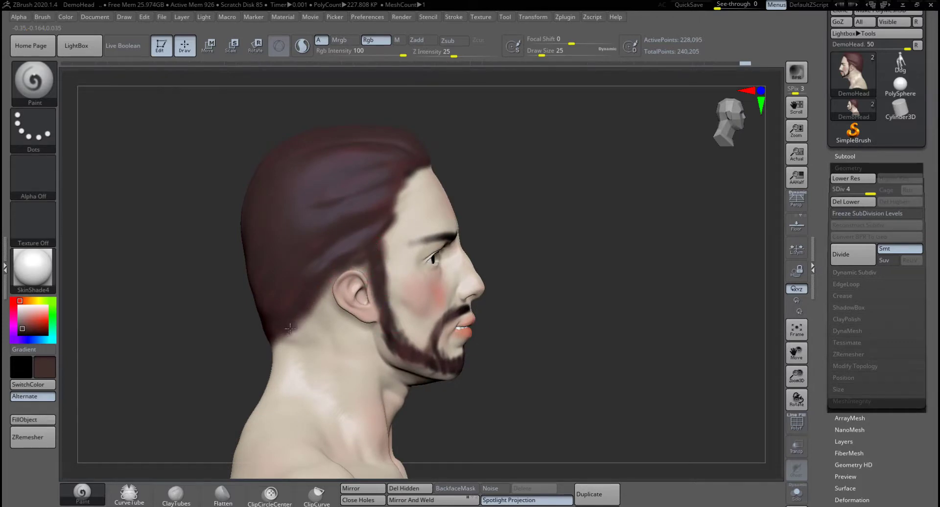
left_click_drag(535, 273, 483, 249, "alt")
mouse_move(265, 253)
left_mouse_down()
mouse_move(265, 293)
mouse_move(214, 327)
left_mouse_up()
left_click_drag(477, 252, 453, 238, "alt")
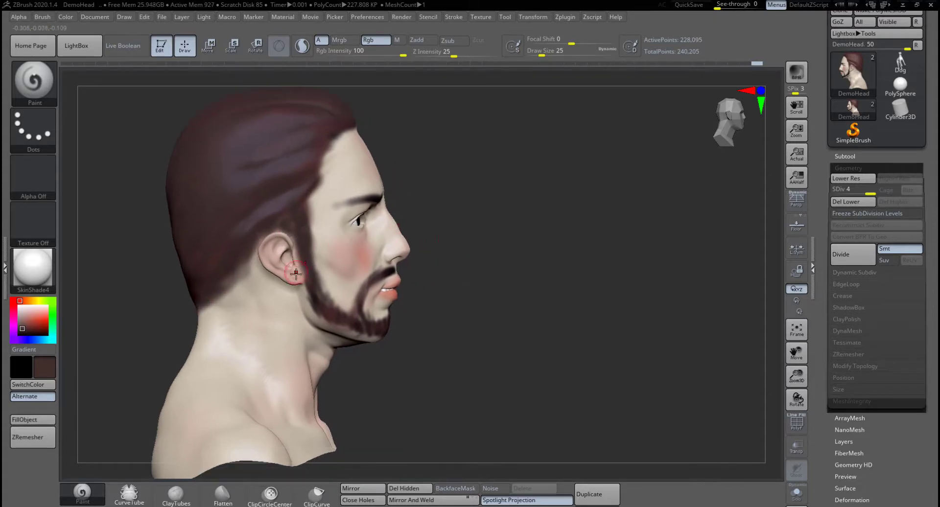
Fill in the beard with dark brown along the jaw, over the chin and onto the underside of the jaw.
left_click_drag(316, 313, 311, 308)
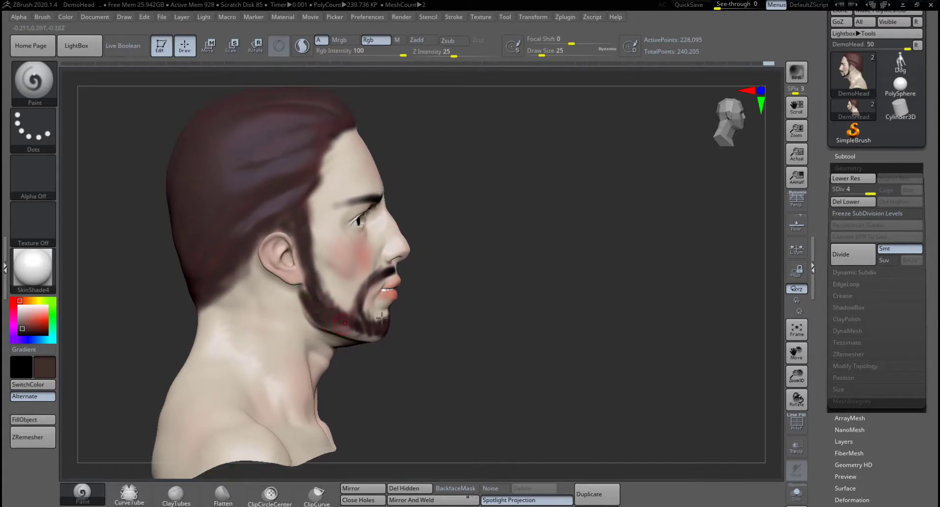
left_click_drag(460, 319, 459, 312, "alt")
left_click_drag(334, 319, 398, 332)
left_click_drag(498, 328, 448, 307)
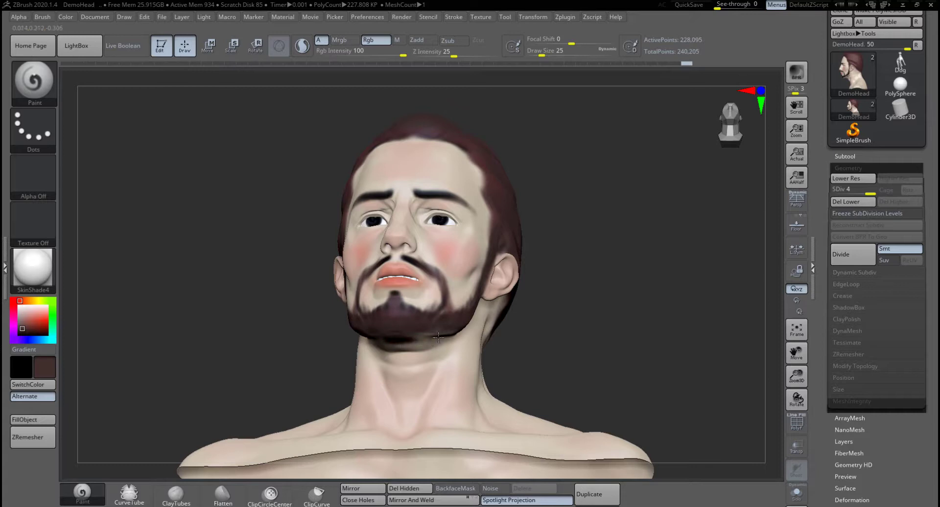
left_click_drag(437, 337, 389, 352)
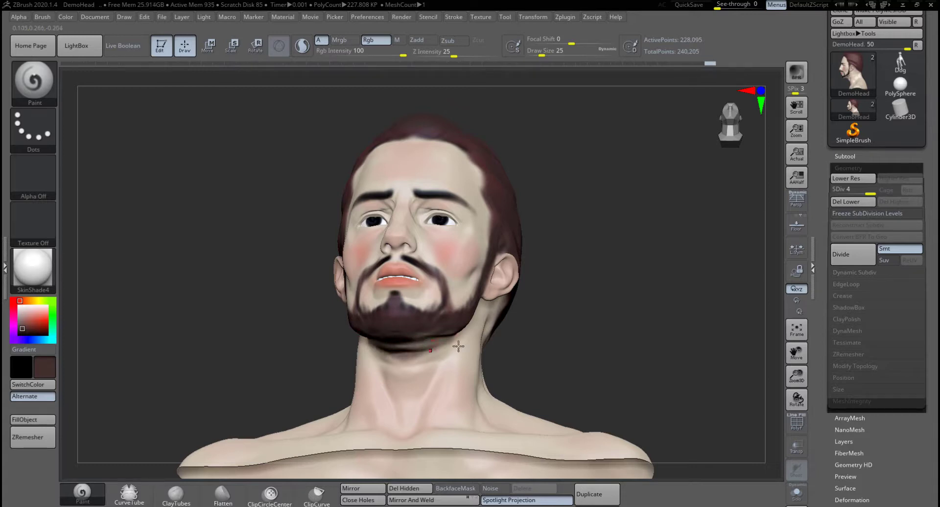
left_click_drag(592, 319, 473, 323)
left_click_drag(403, 325, 381, 329)
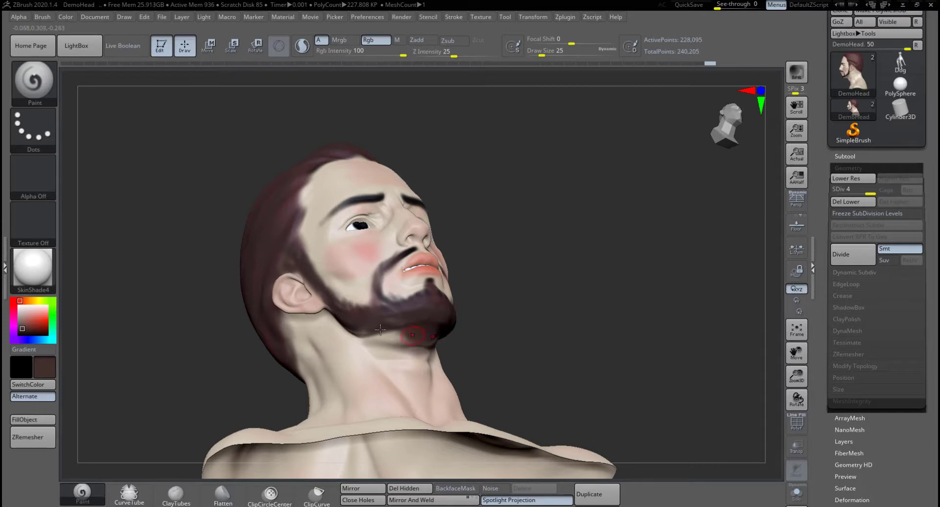
Touch up the tuft below the lower lip and the moustache with the dark brown.
left_click_drag(602, 309, 509, 318)
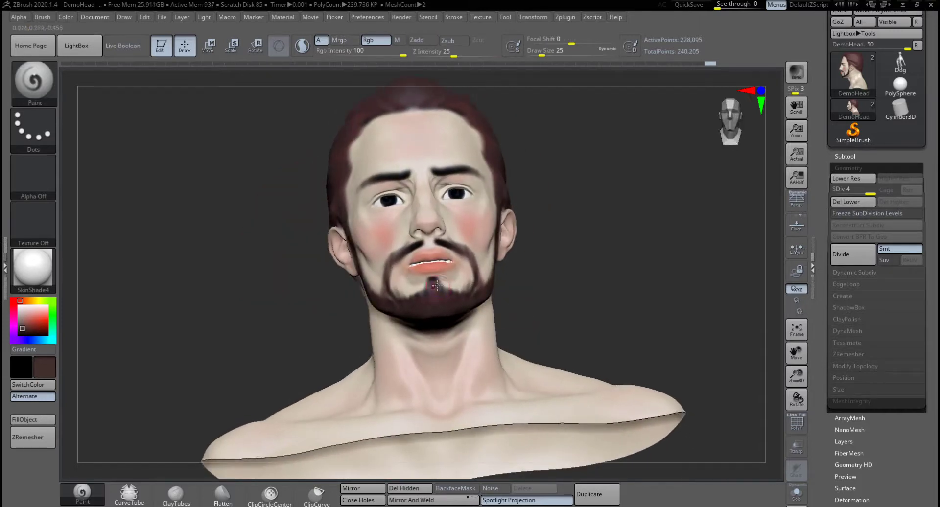
left_click_drag(438, 277, 440, 277)
mouse_move(587, 276)
left_mouse_down()
mouse_move(602, 269)
mouse_move(558, 315)
left_mouse_up()
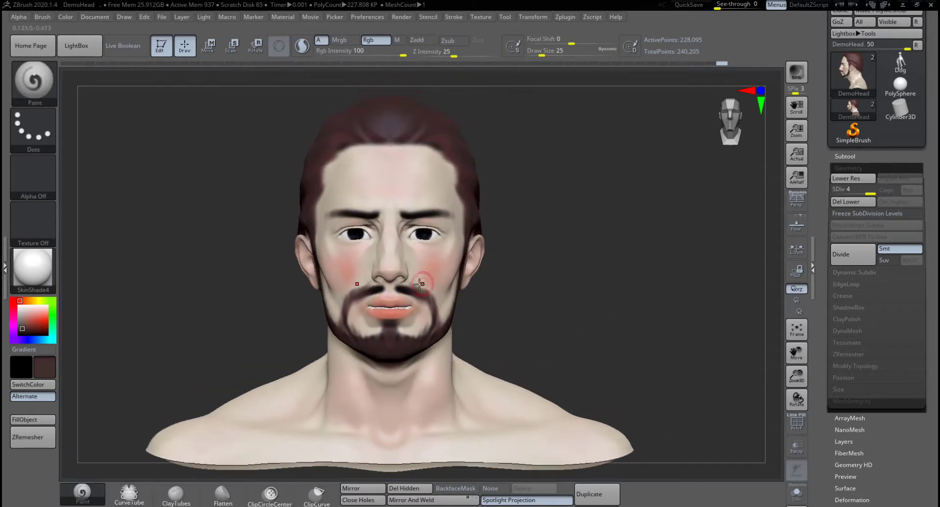
Darken the sideburns and the hair edge at the temples with the dark brown.
mouse_move(530, 288)
left_mouse_down()
mouse_move(503, 309)
mouse_move(460, 313)
left_mouse_up()
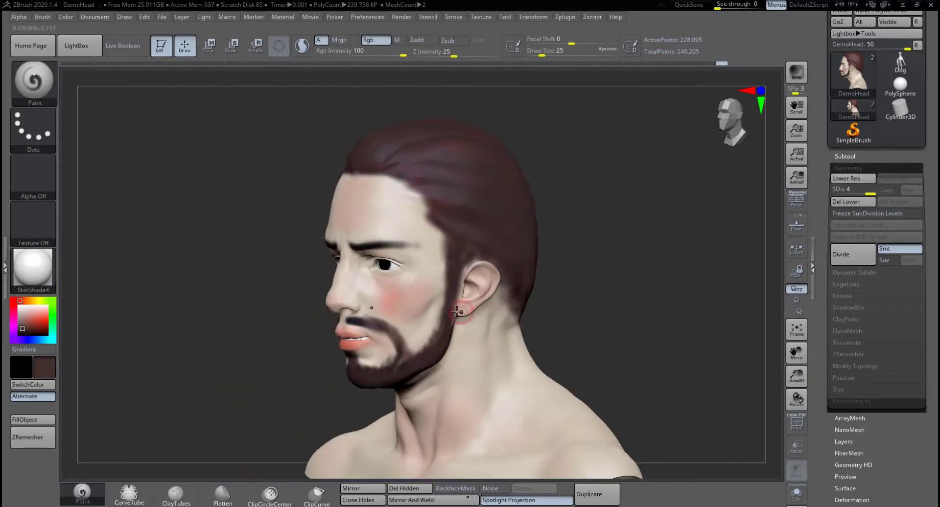
left_click_drag(434, 350, 444, 314)
mouse_move(464, 199)
left_mouse_down()
mouse_move(413, 193)
mouse_move(453, 211)
left_mouse_up()
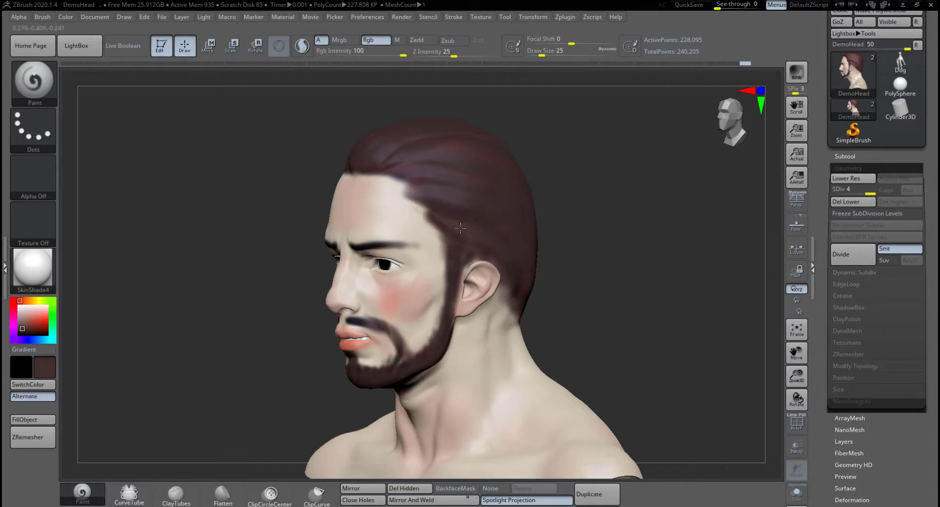
Repaint and thicken both eyebrows with the dark brown, and check the painted head from several angles.
left_click_drag(612, 237, 532, 232, "shift")
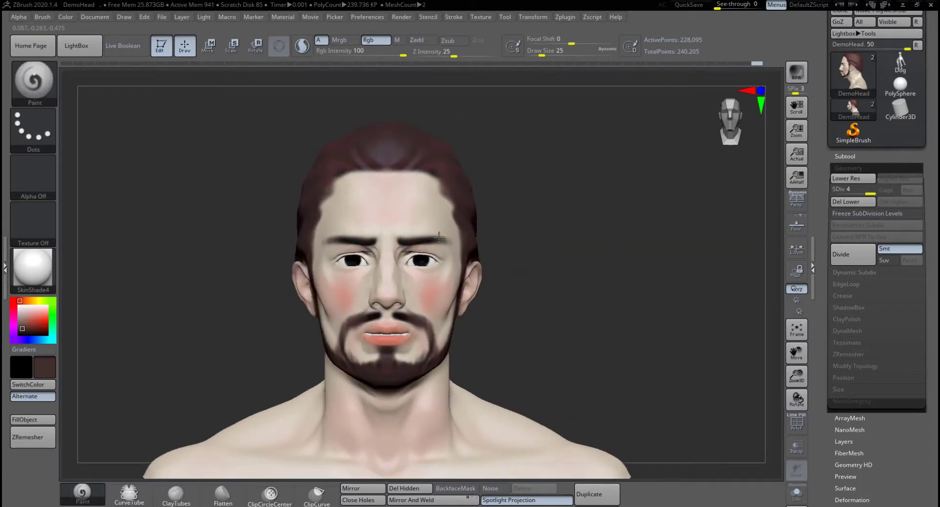
left_click_drag(438, 237, 412, 239)
left_click_drag(558, 257, 547, 242, "alt")
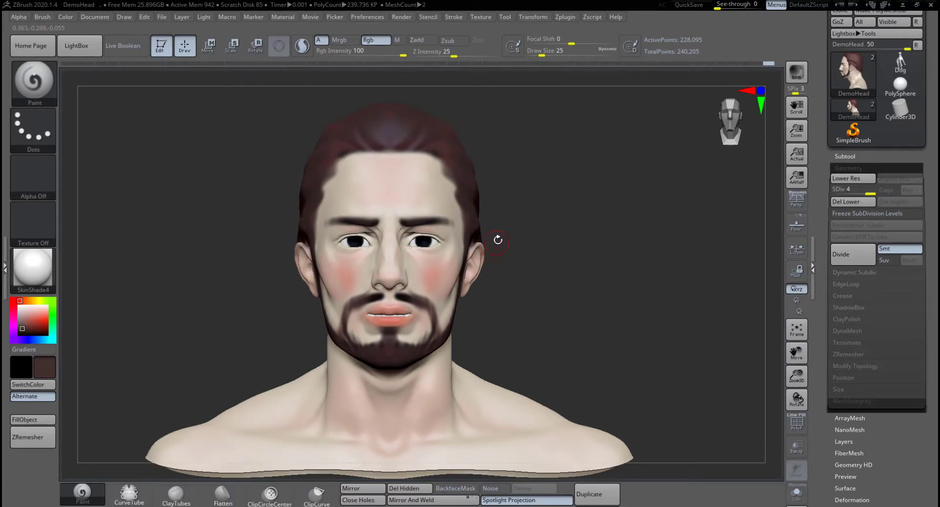
left_click_drag(527, 319, 565, 289, "alt")
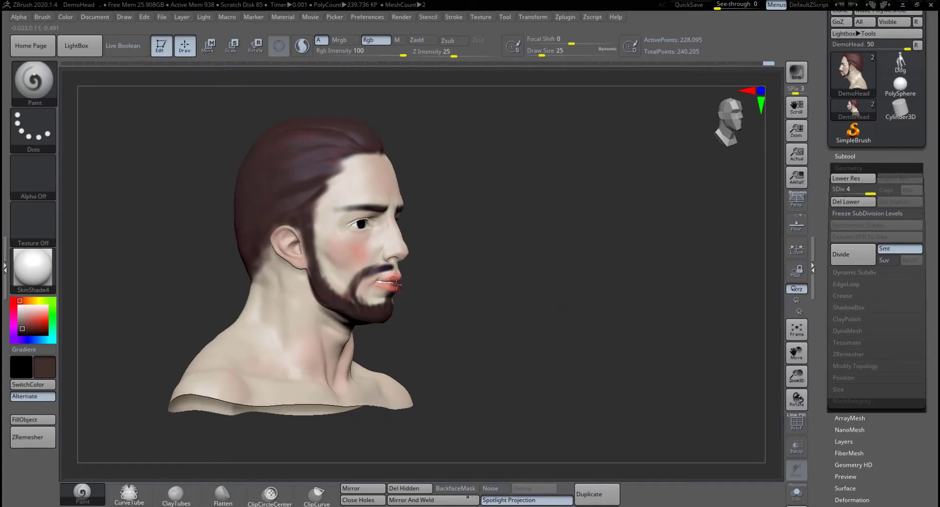
Sample the salmon red from the lips and tint the inner ear and earlobe with it, checking both sides of the head.
key("c")
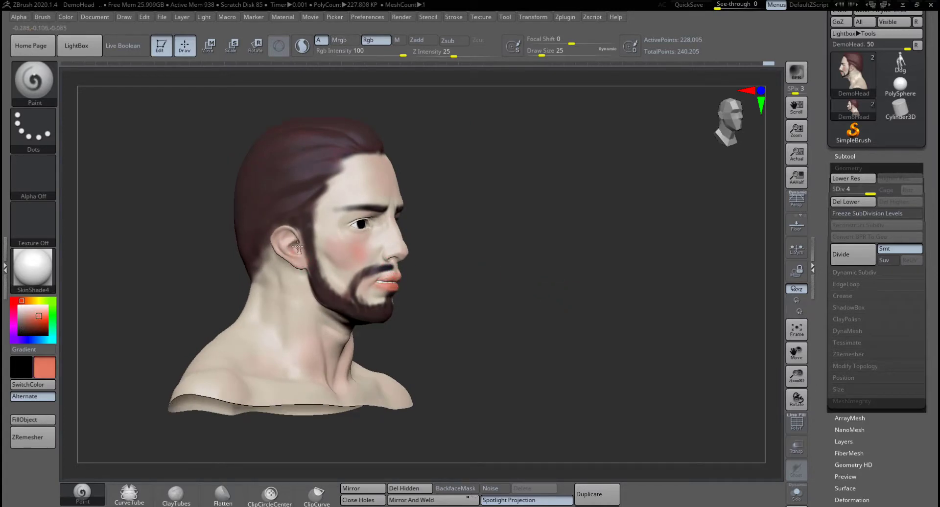
key("ctrl+z")
left_click_drag(414, 253, 435, 252)
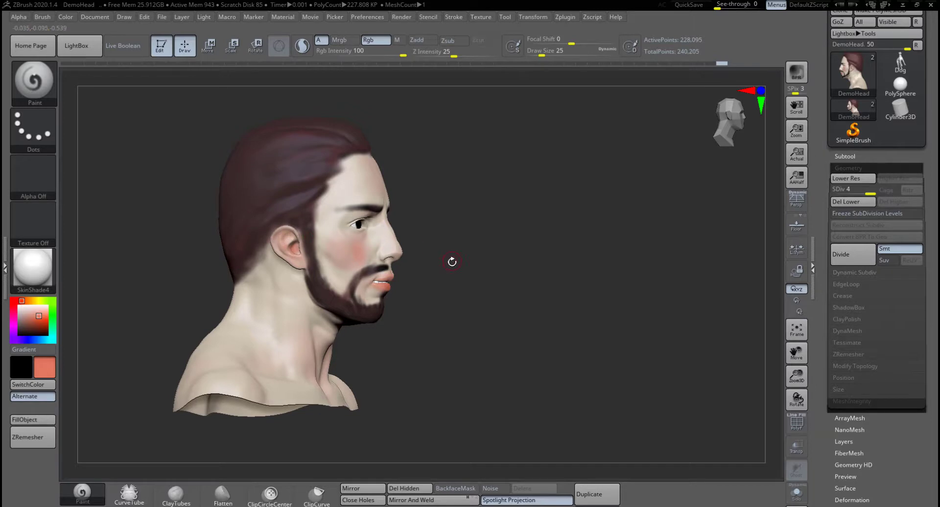
left_click_drag(451, 261, 496, 267, "alt")
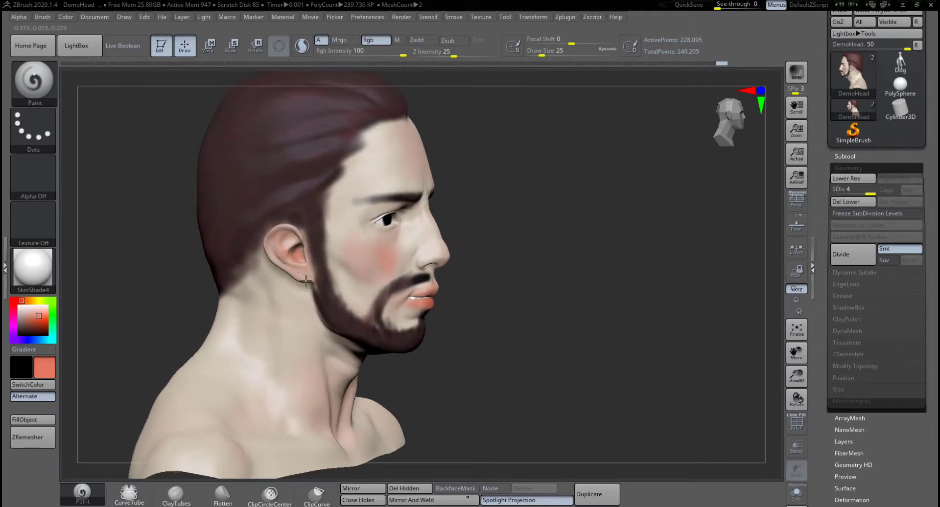
left_click_drag(296, 277, 291, 269)
left_click_drag(480, 239, 457, 242)
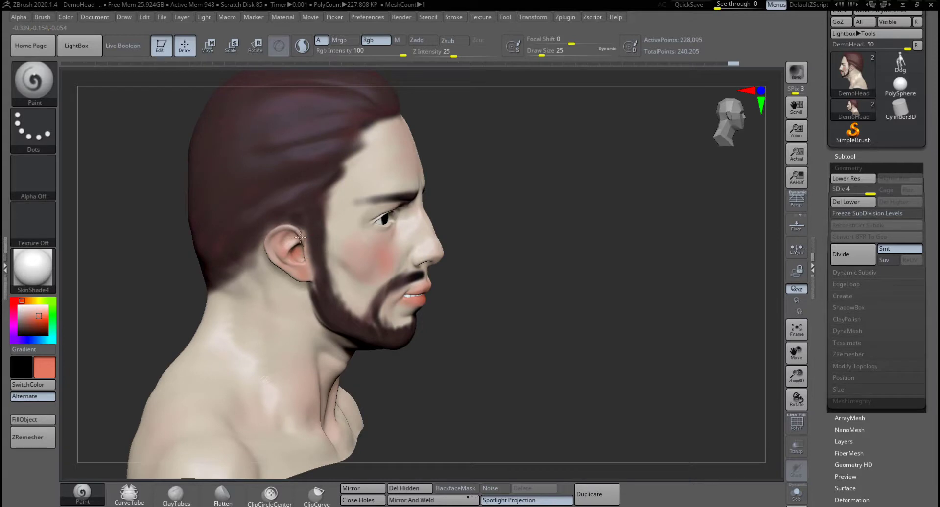
left_click_drag(521, 241, 409, 230)
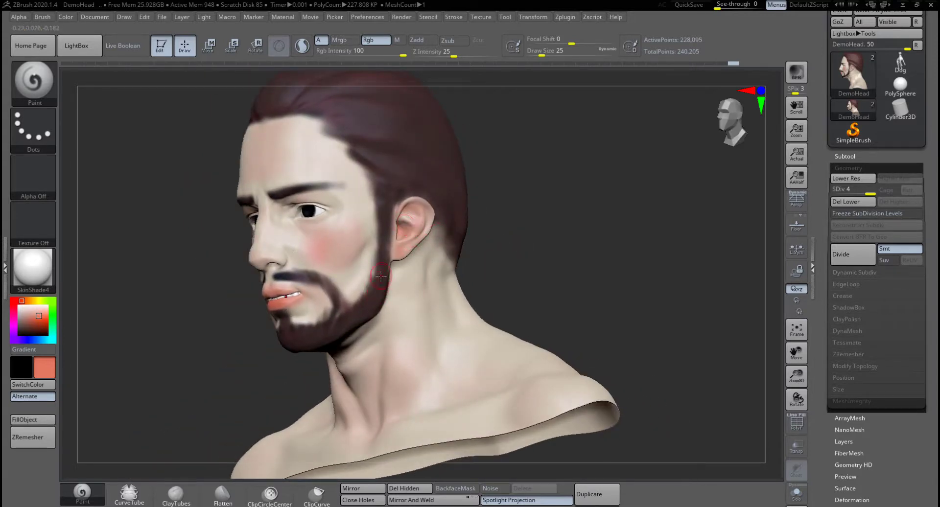
mouse_move(526, 256)
left_mouse_down("alt")
mouse_move(494, 259)
mouse_move(514, 246)
mouse_move(522, 247)
mouse_move(474, 283)
left_mouse_up("alt")
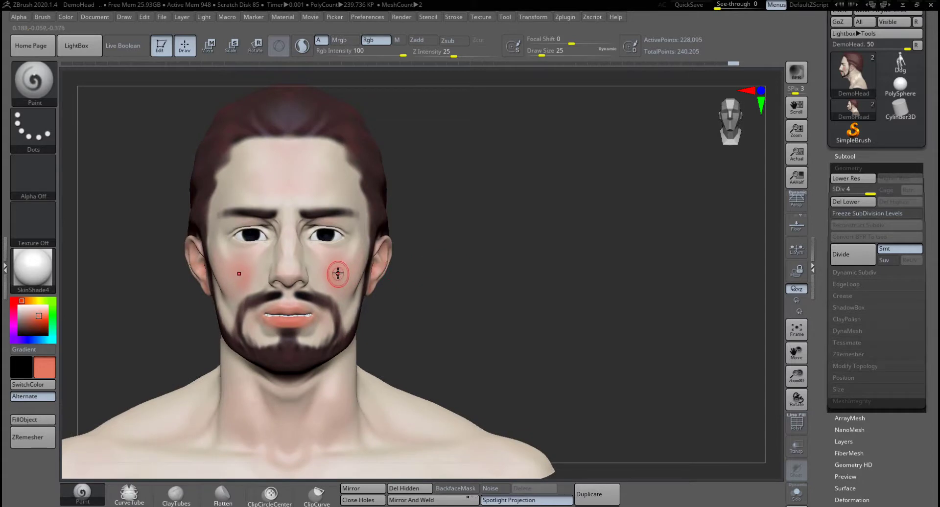
Sample the pink from the cheek and paint it softly over the cheeks and forehead.
key("c")
mouse_move(331, 267)
left_mouse_down()
mouse_move(310, 255)
mouse_move(330, 268)
mouse_move(367, 255)
left_mouse_up()
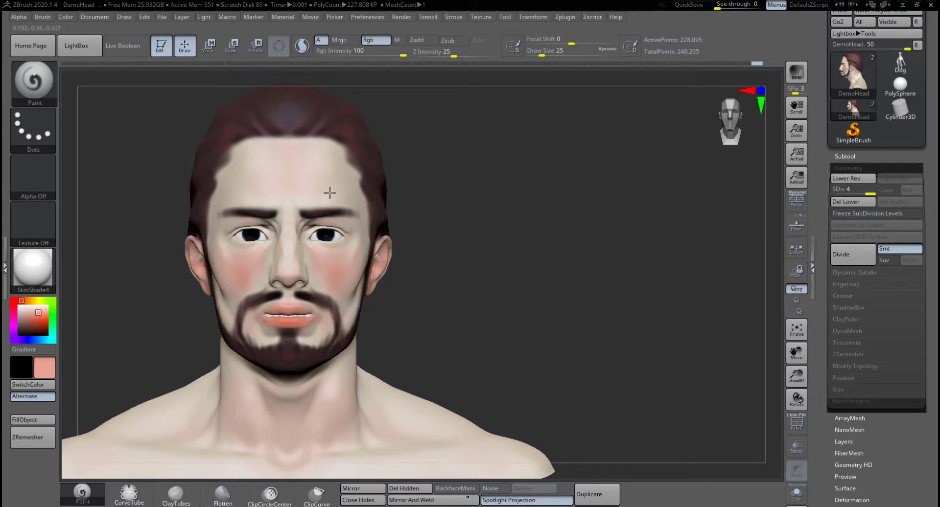
left_click_drag(329, 192, 333, 190)
left_click_drag(501, 277, 534, 278, "alt")
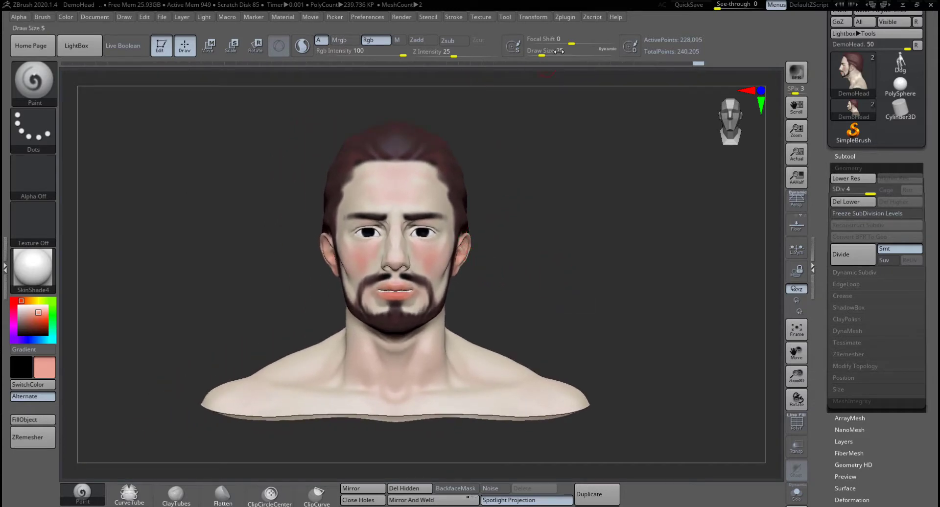
left_click(566, 19)
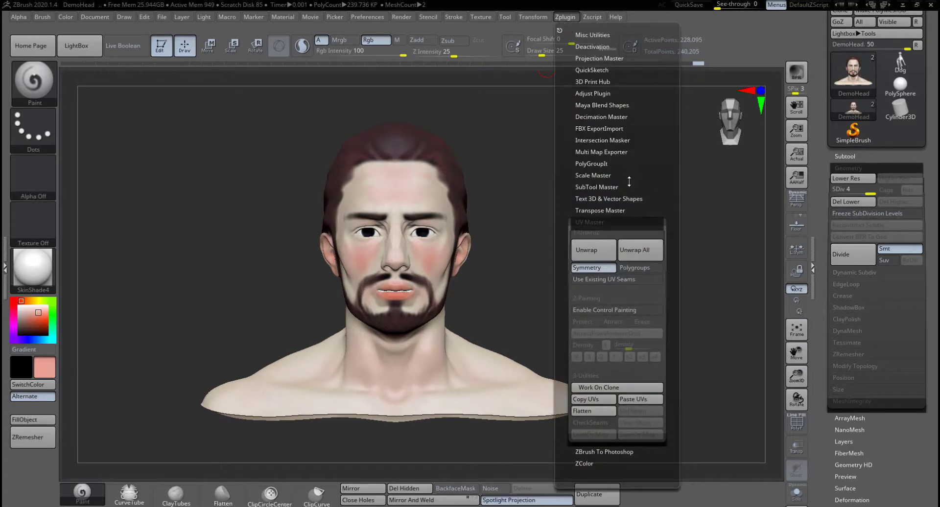
left_click(591, 222)
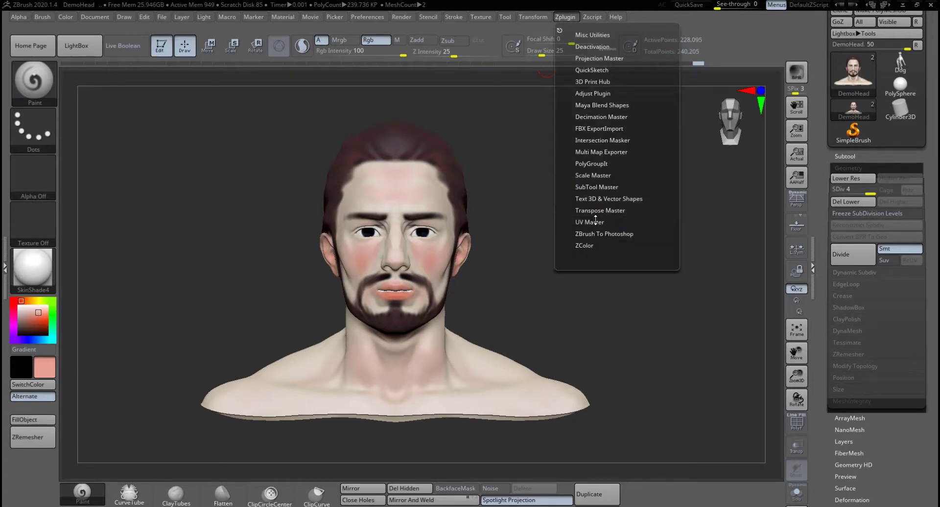
left_click(595, 220)
left_click(595, 220)
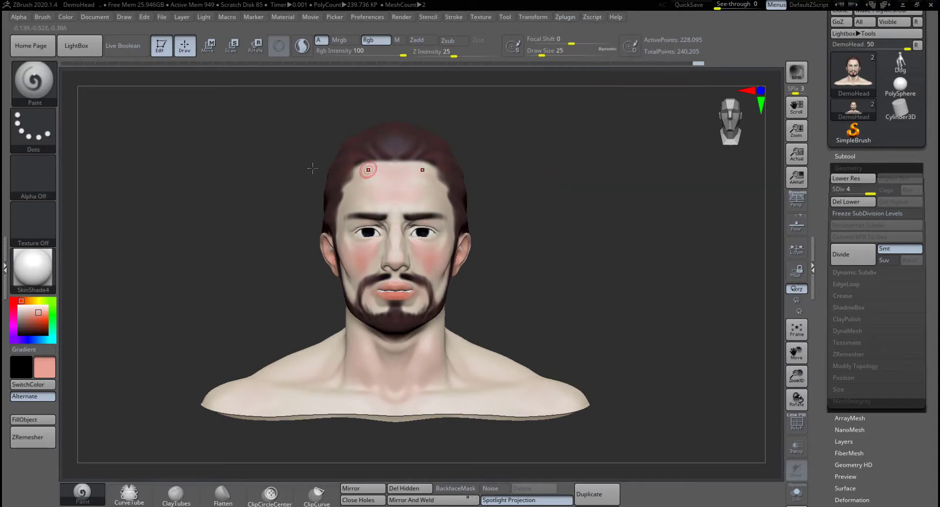
Open the empty side tray, dock the Zplugin palette in it and expand the UV Master section.
left_click(6, 265)
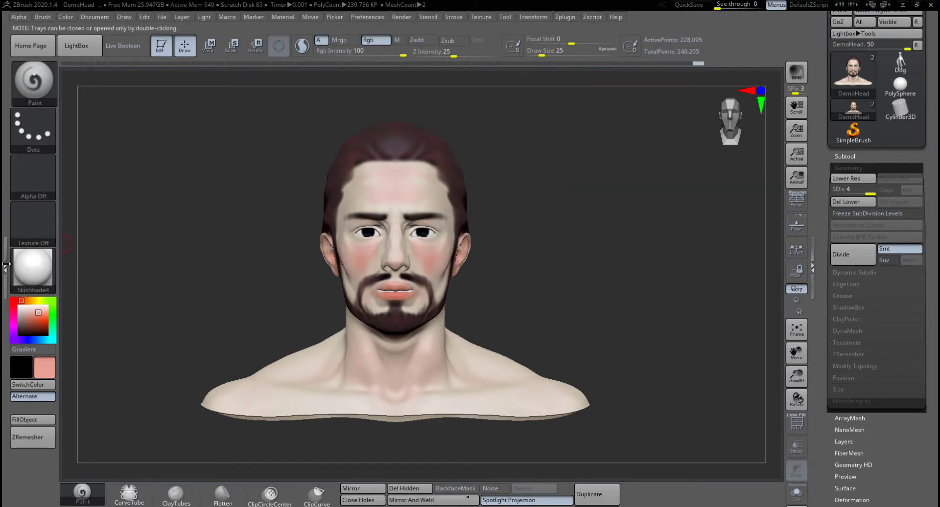
double_click(6, 264)
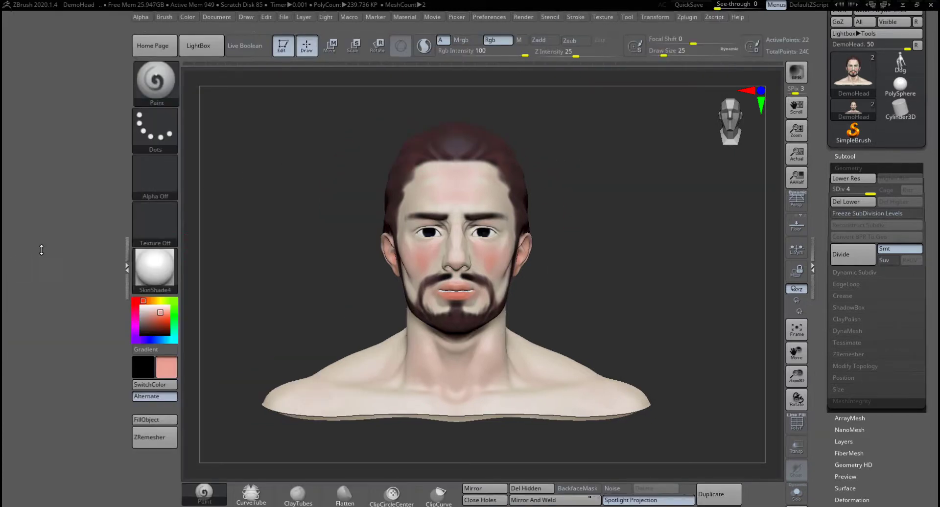
left_click(685, 18)
left_click_drag(681, 29, 80, 100)
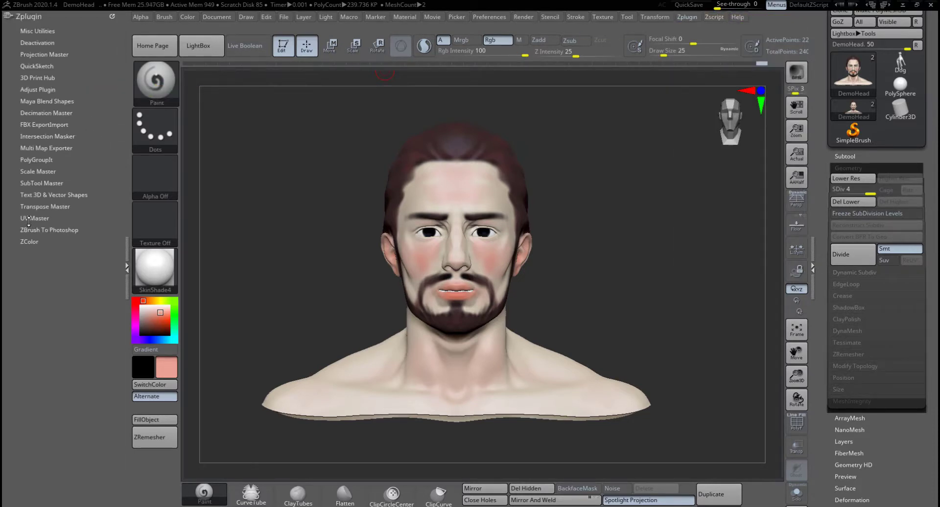
left_click(39, 218, "shift")
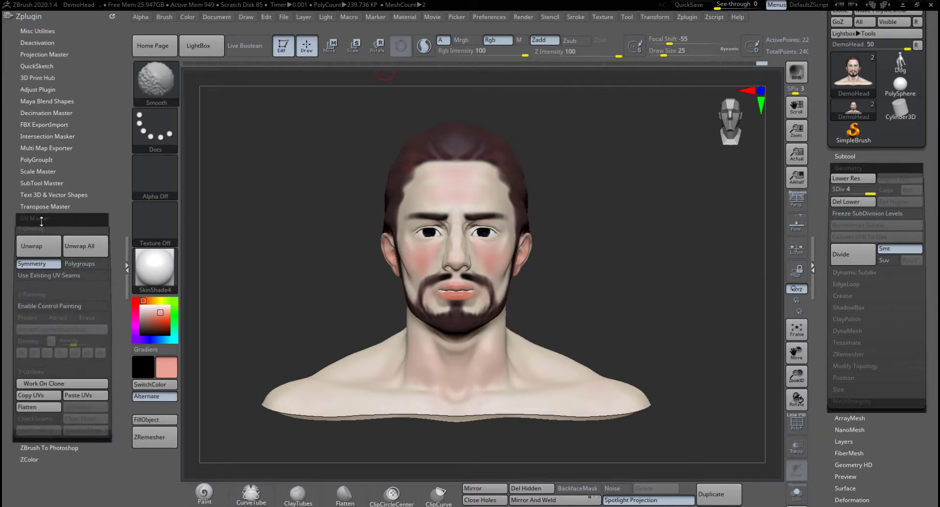
left_click(39, 219, "shift")
left_click(40, 218, "shift")
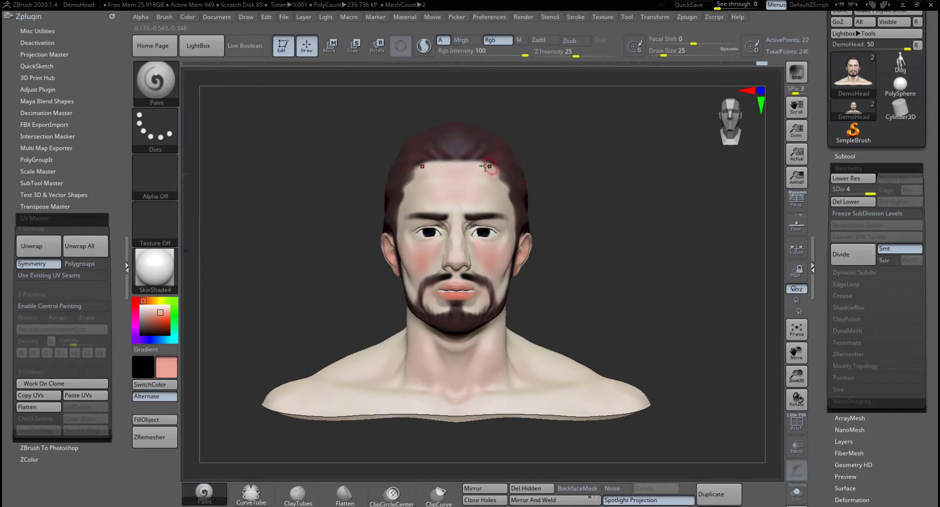
Create a UV Master working clone of the painted head.
left_click(48, 386)
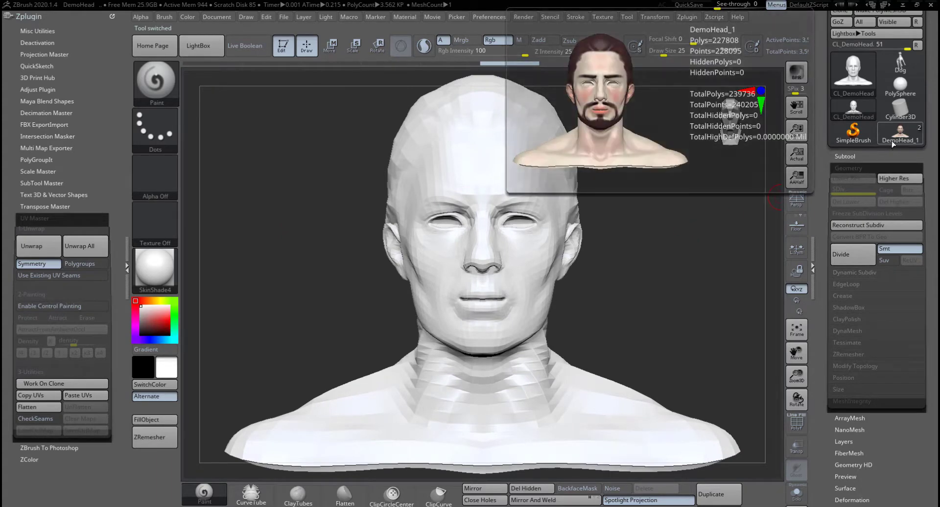
mouse_move(857, 116)
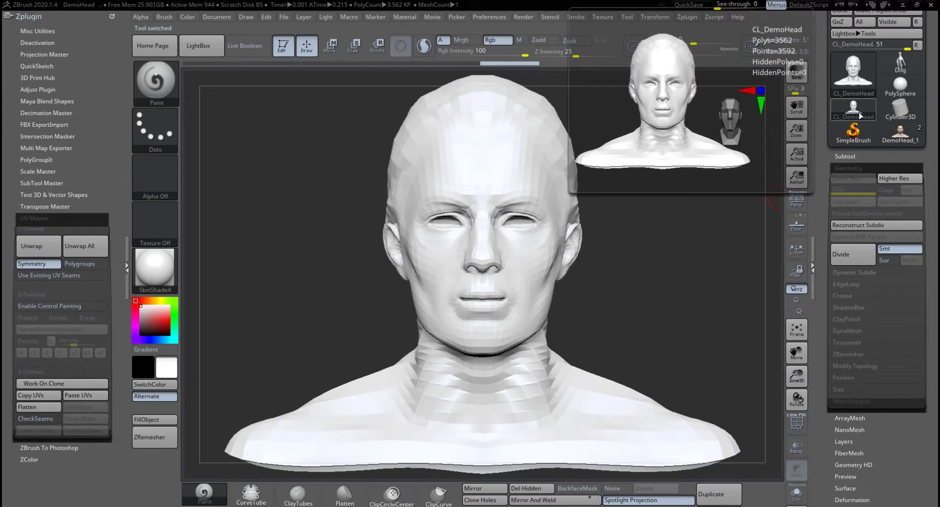
Look over the subtools and subdivision settings of the original DemoHead_1, and return to the CL_DemoHead clone.
left_click(899, 139)
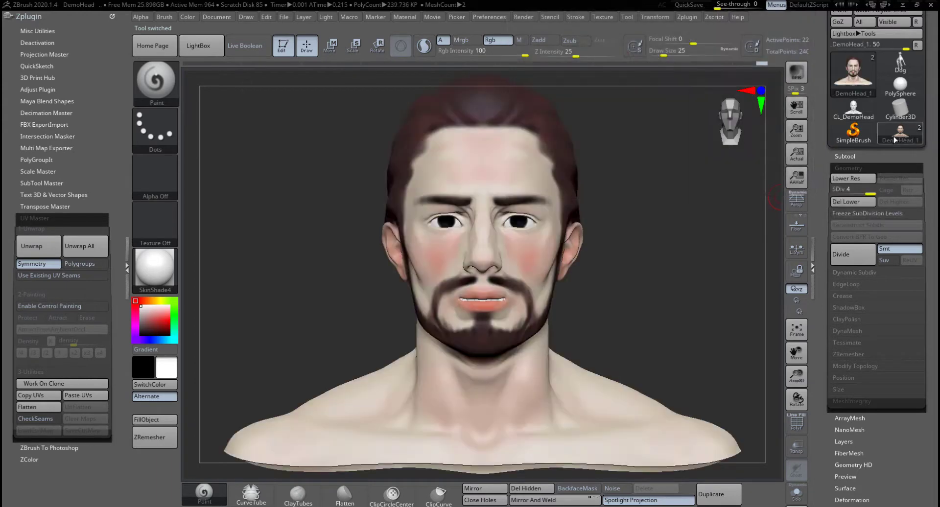
left_click(847, 155)
left_click(851, 155)
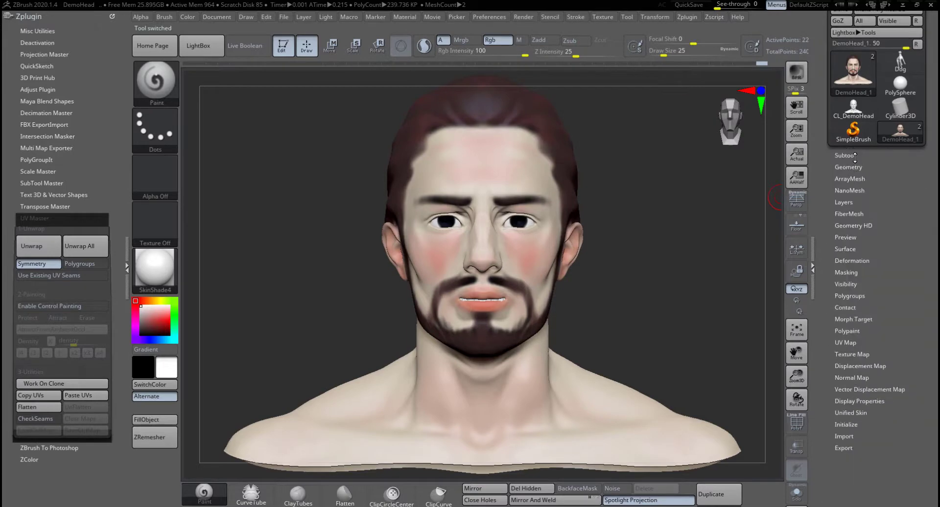
left_click(848, 156)
left_click(848, 155)
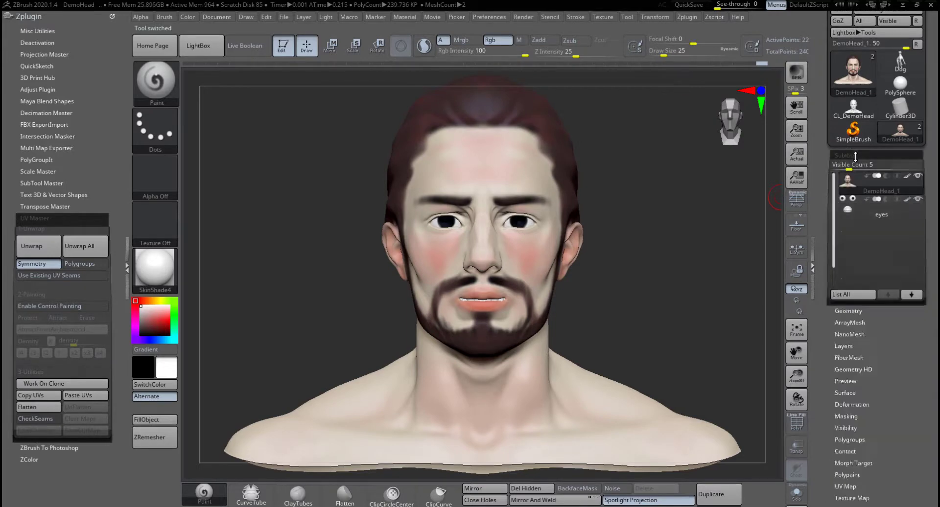
left_click(856, 167)
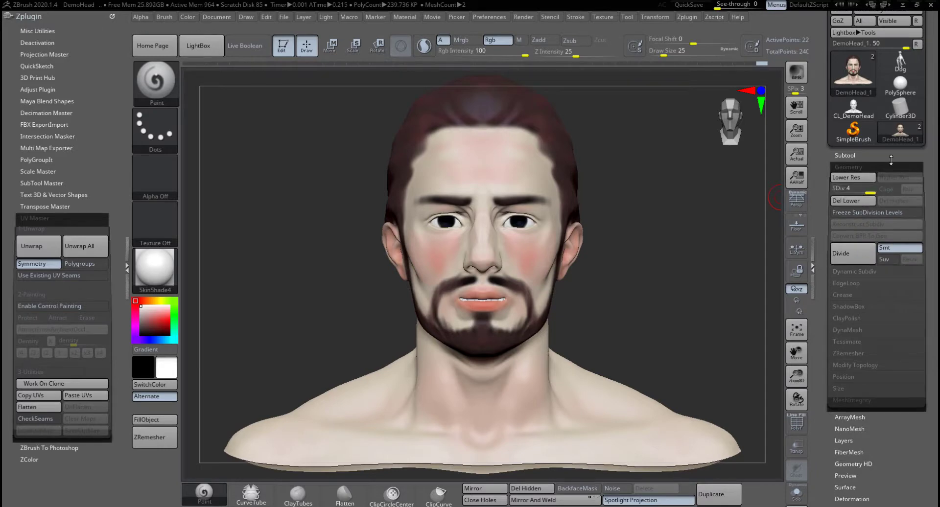
left_click(846, 120)
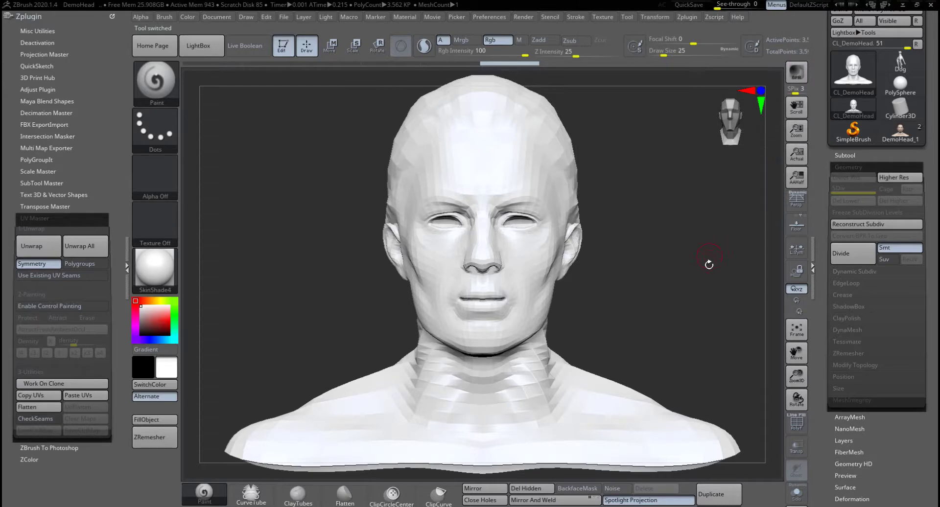
Check the clone for existing UV seams from the side and the front, and turn the seam display off.
mouse_move(650, 308)
left_mouse_down()
mouse_move(636, 318)
mouse_move(676, 297)
mouse_move(660, 310)
mouse_move(642, 303)
left_mouse_up()
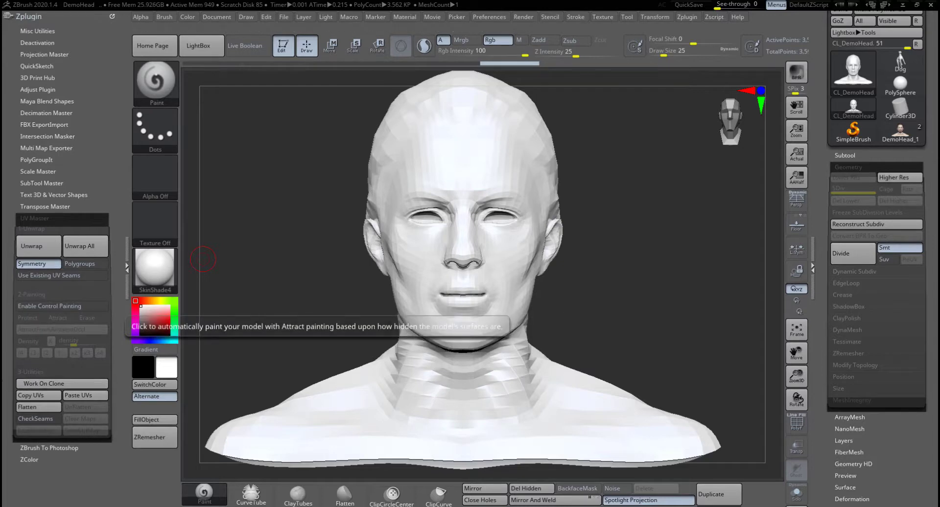
left_click(39, 419)
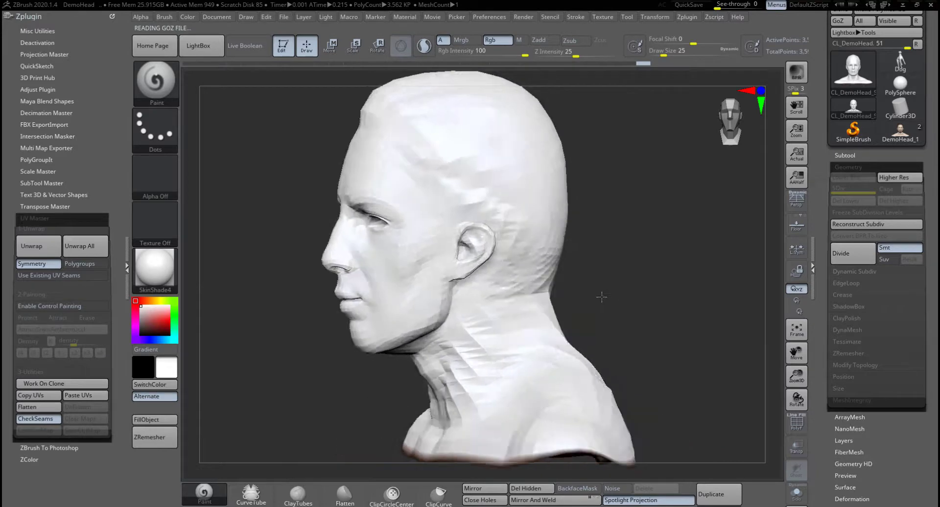
left_click_drag(601, 297, 517, 288)
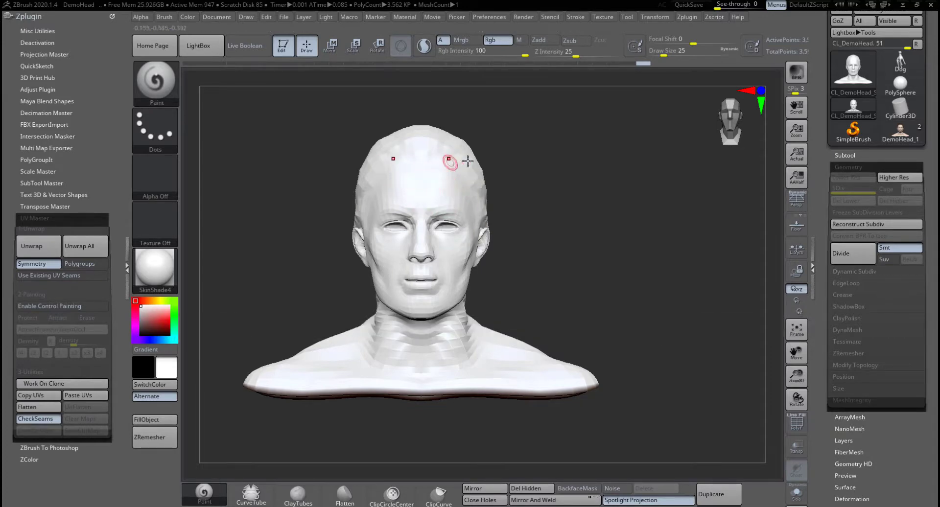
left_click(35, 419)
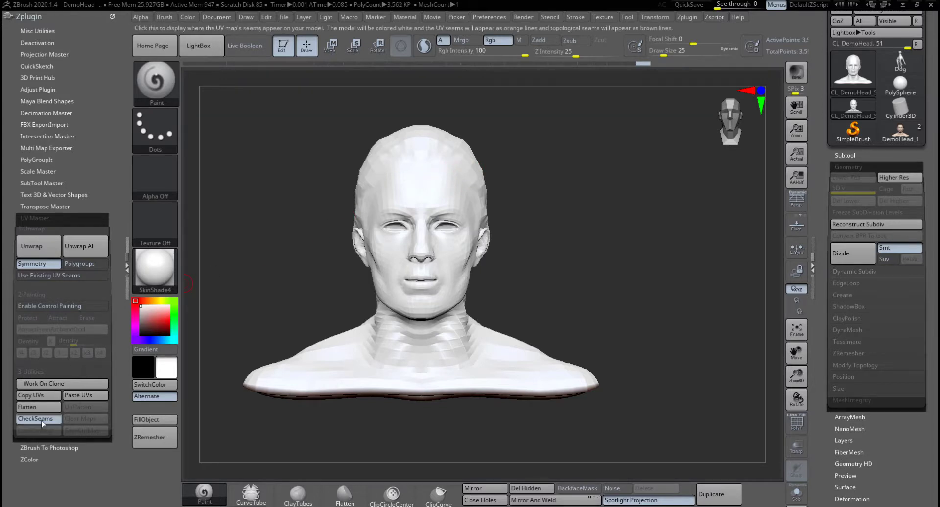
Unwrap the clone with Symmetry on, flatten it to inspect the UV layout, and unflatten it.
left_click(38, 246)
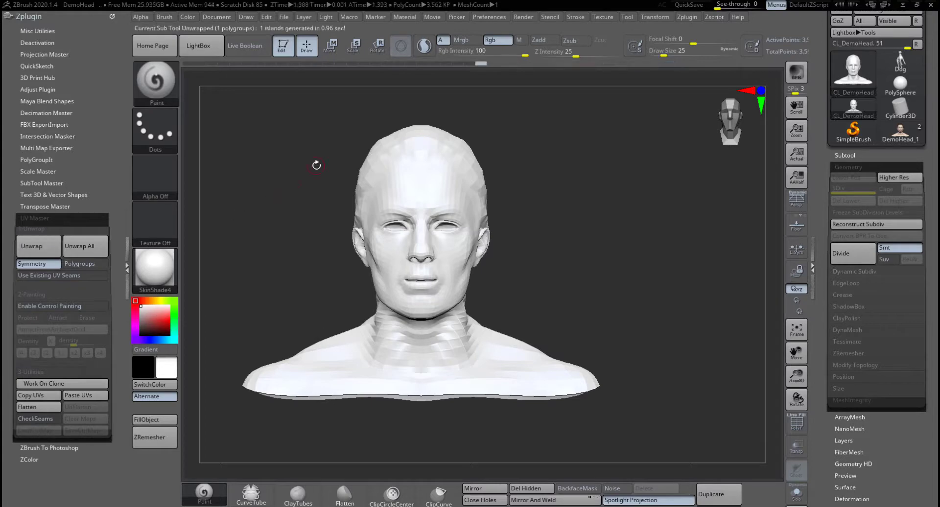
left_click(44, 409)
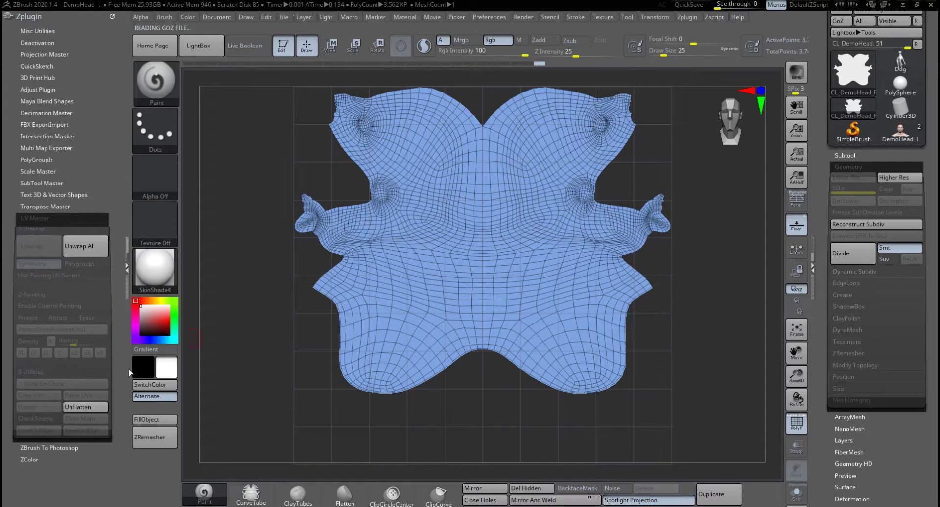
left_click(86, 409)
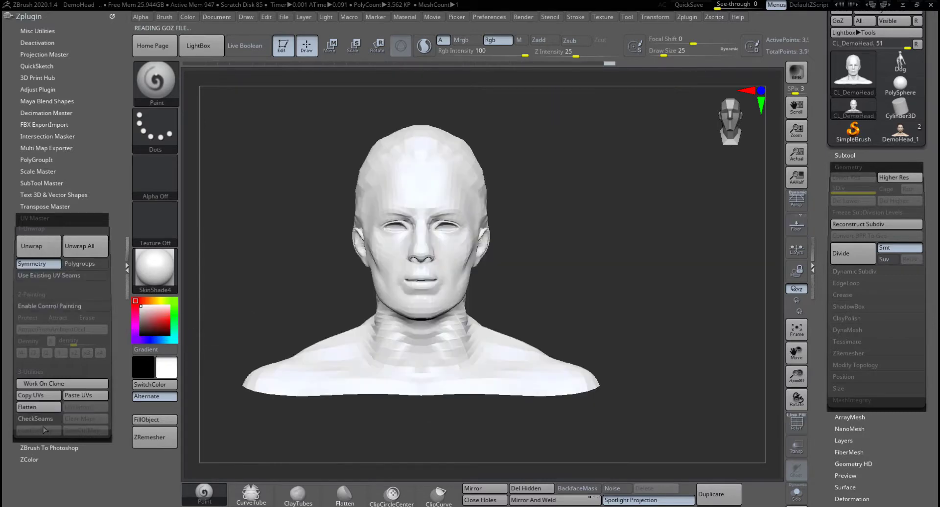
Show the new UV seams on the clone and examine them from an angle and from the front.
left_click(42, 419)
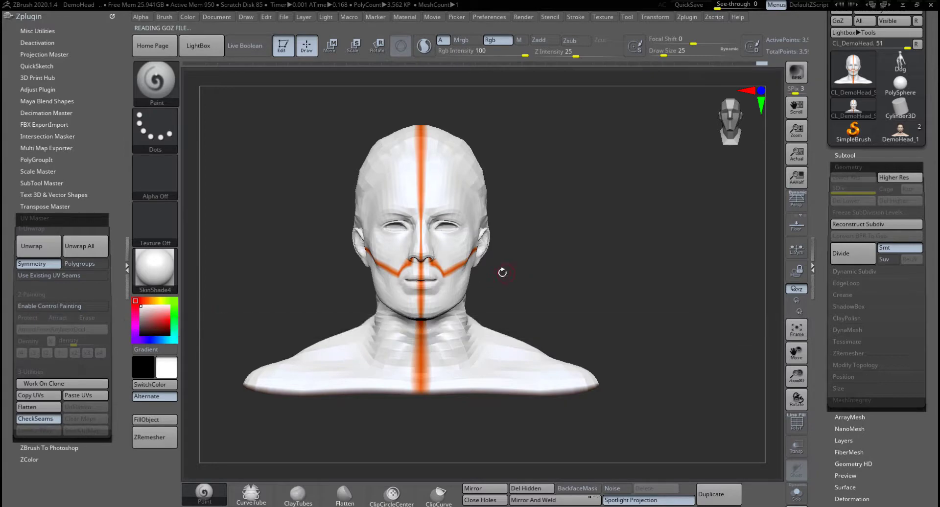
left_click_drag(504, 271, 430, 289)
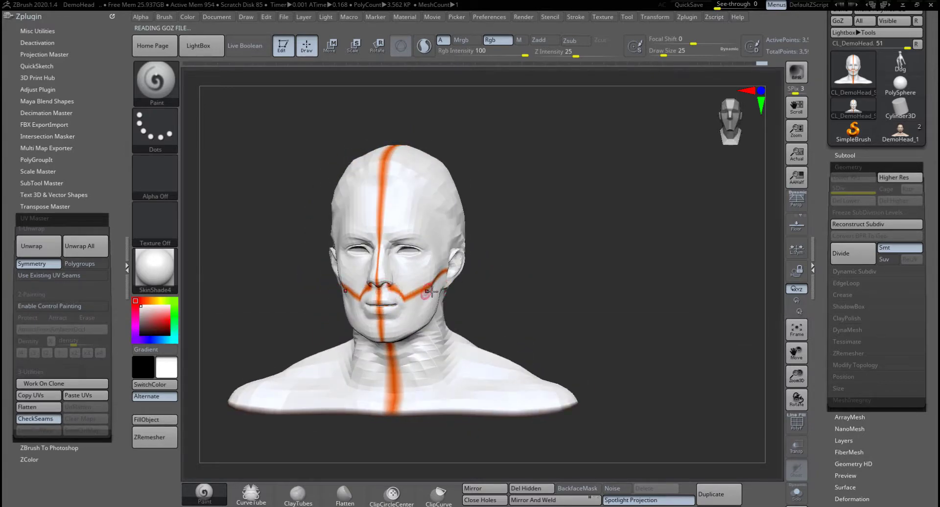
left_click_drag(509, 280, 519, 272, "shift")
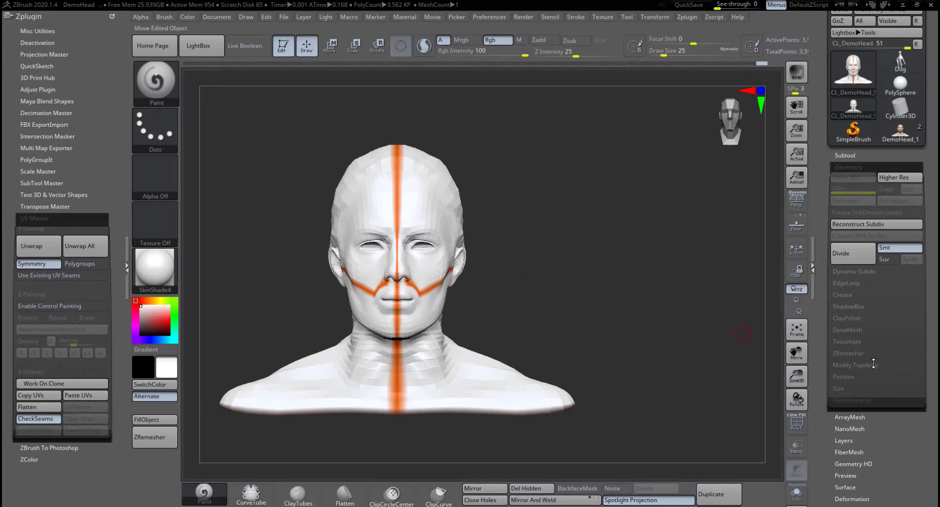
Preview the clone's UV layout by morphing the mesh to its UVs and back with Morph UV.
scroll(922, 442, "down", 10)
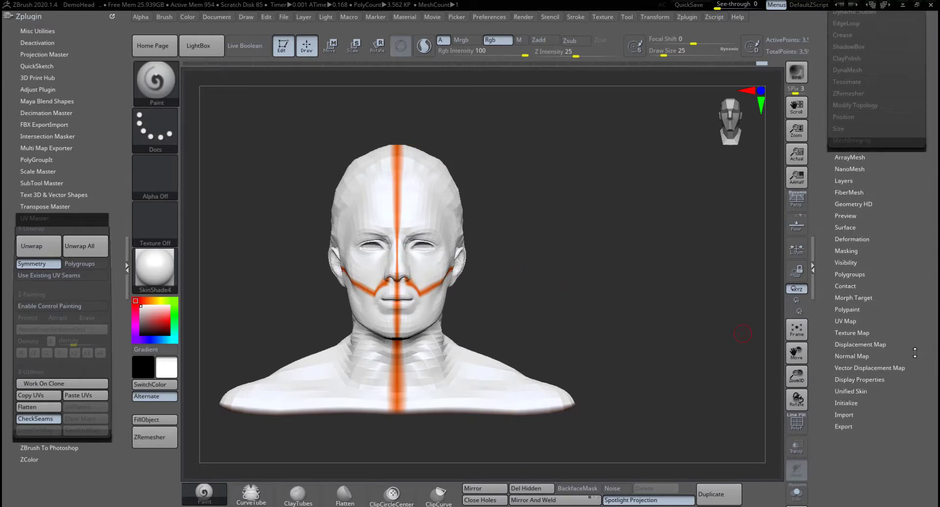
left_click(845, 324)
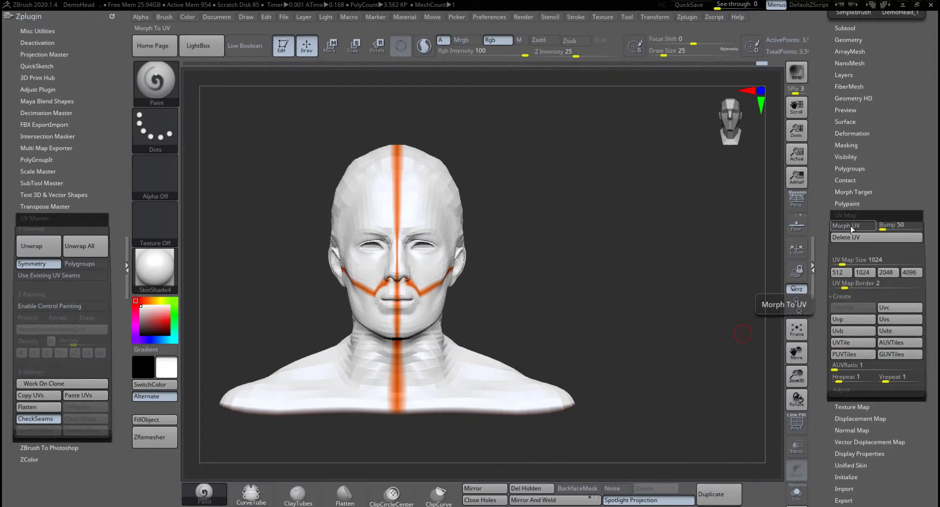
left_click(851, 228)
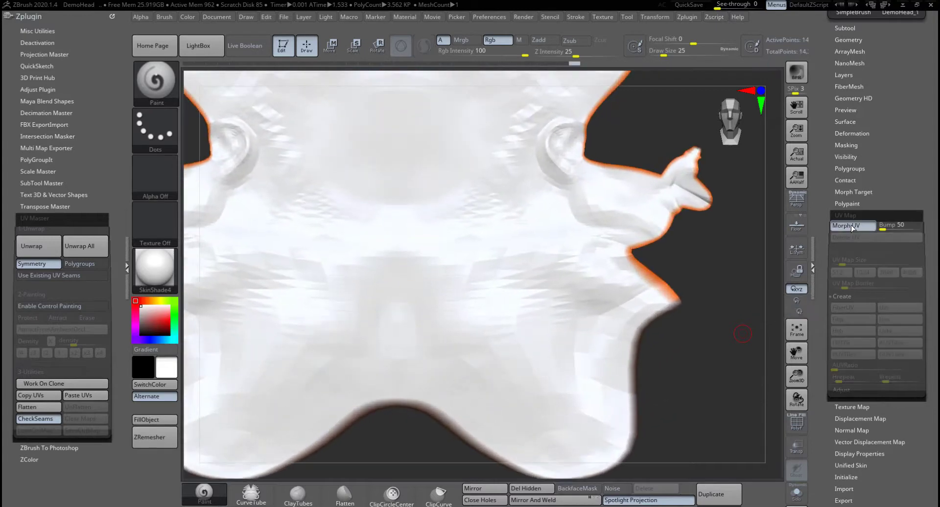
left_click(850, 225)
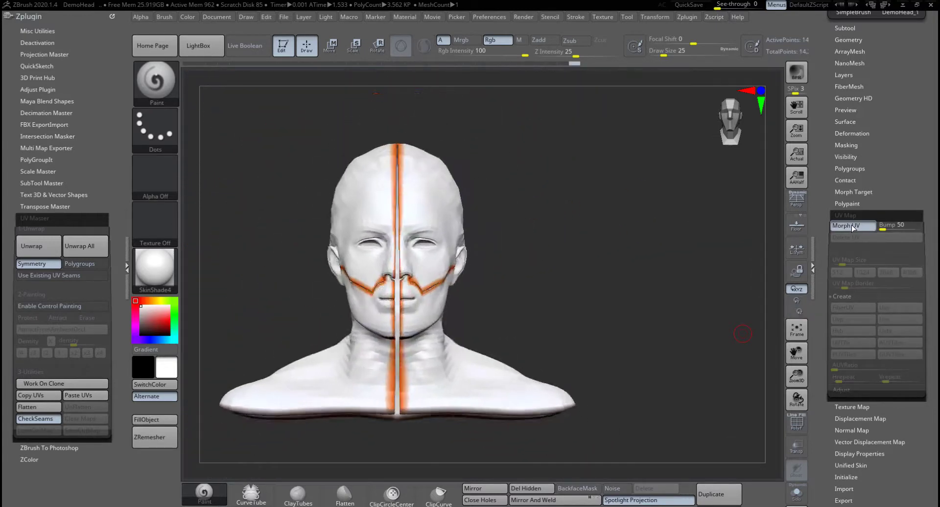
left_click(843, 228)
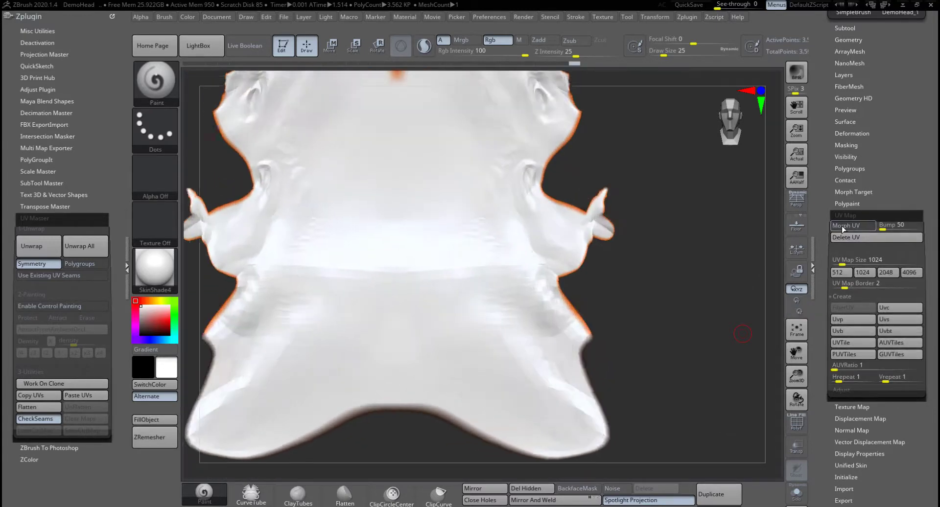
left_click(850, 227)
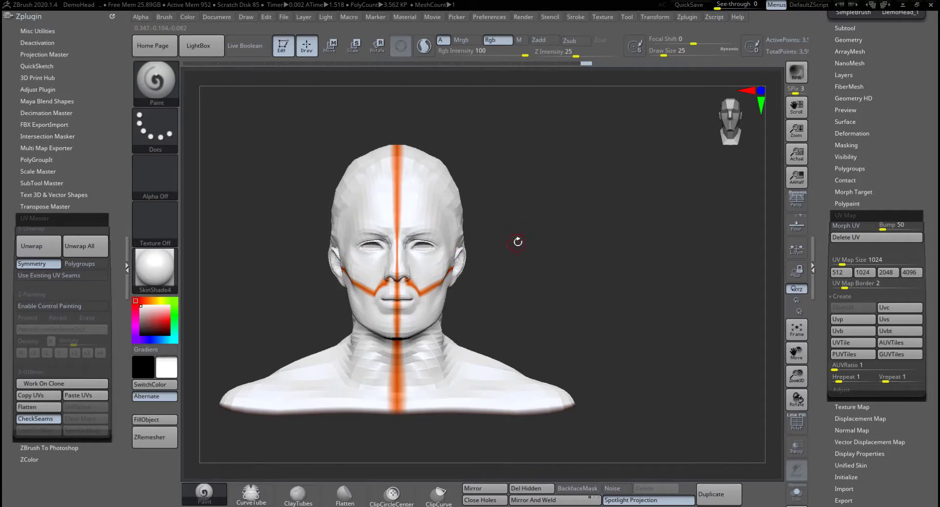
Examine the orange UV seams on the face from an angle and from the front, and turn the seam display off.
left_click_drag(517, 242, 497, 256)
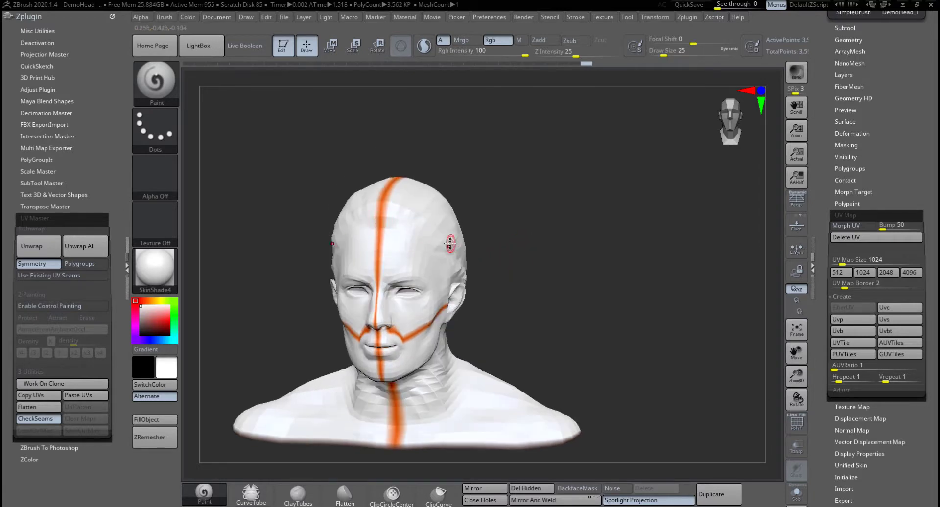
left_click_drag(524, 299, 539, 279)
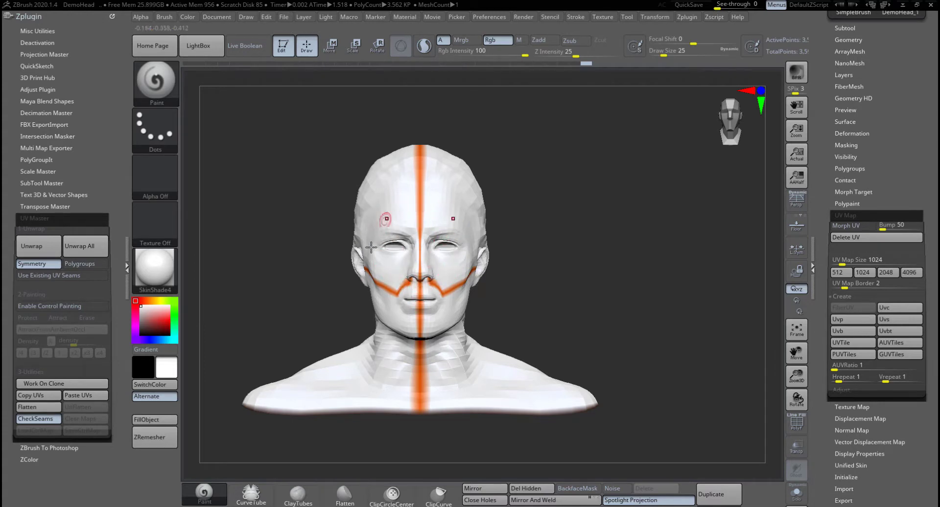
left_click(42, 420)
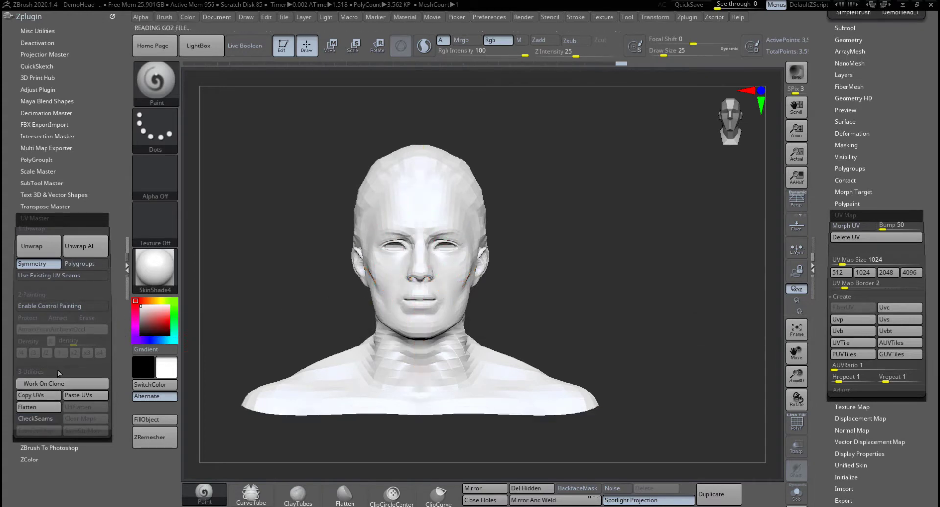
Enable control painting and erase the existing red protection from the face and neck with a draw size of 101.
left_click(50, 307)
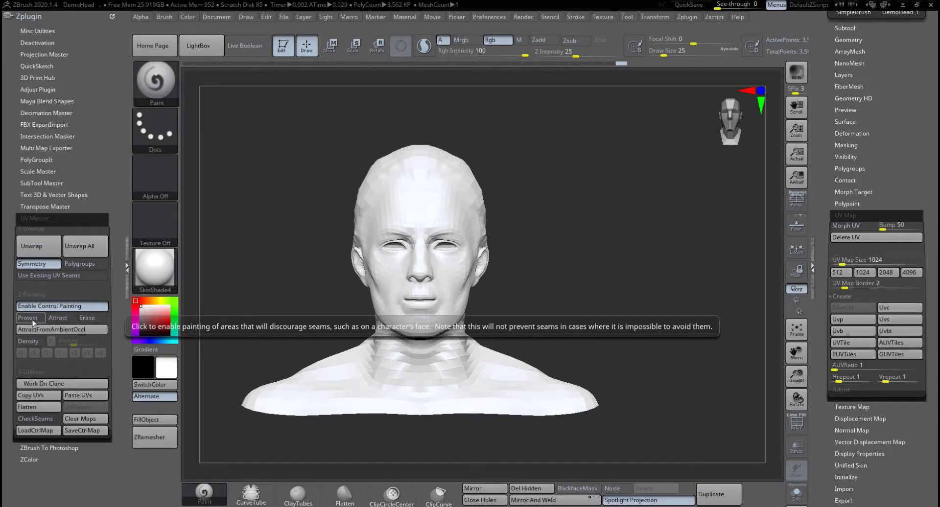
left_click(32, 319)
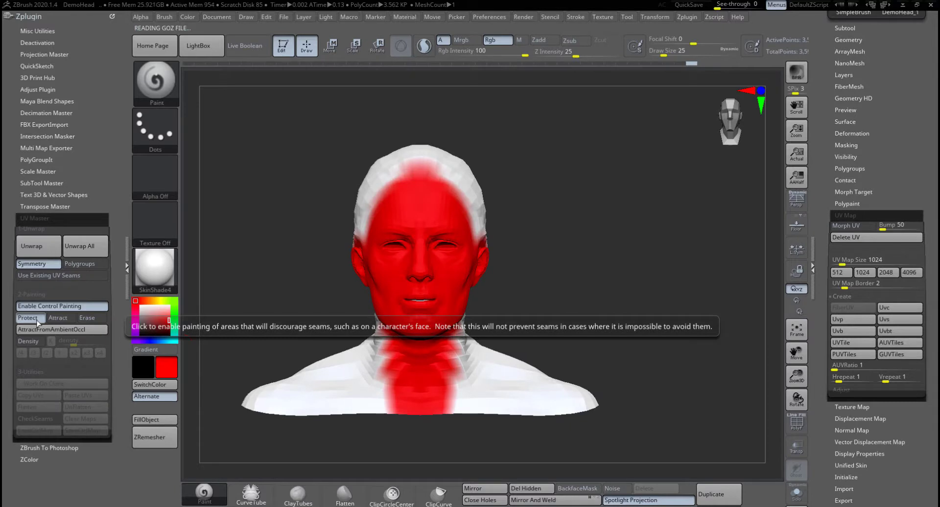
mouse_move(535, 286)
left_mouse_down()
mouse_move(544, 288)
mouse_move(494, 289)
left_mouse_up()
left_click(98, 320)
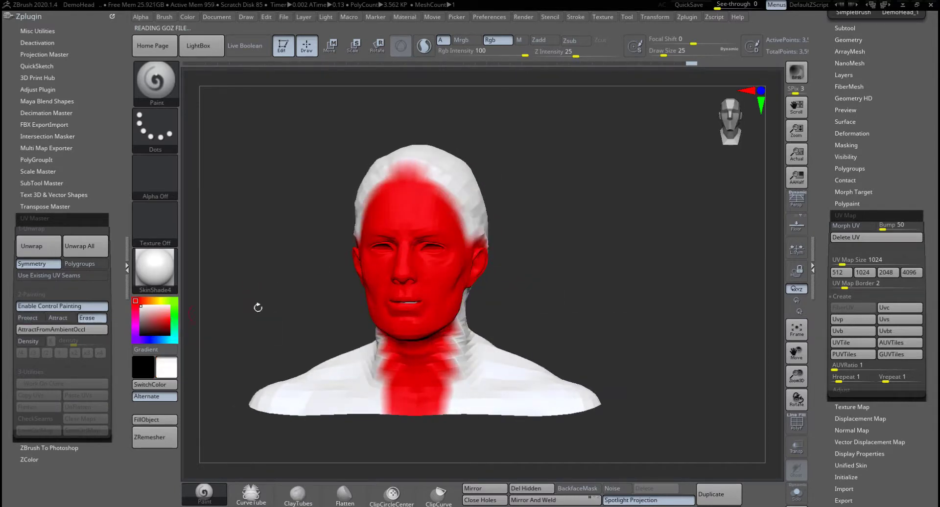
key("space")
left_click_drag(411, 307, 424, 306)
mouse_move(403, 272)
left_mouse_down()
mouse_move(382, 204)
mouse_move(432, 199)
mouse_move(426, 279)
mouse_move(443, 333)
mouse_move(454, 337)
mouse_move(411, 399)
mouse_move(441, 411)
left_mouse_up()
left_click_drag(585, 308, 405, 325)
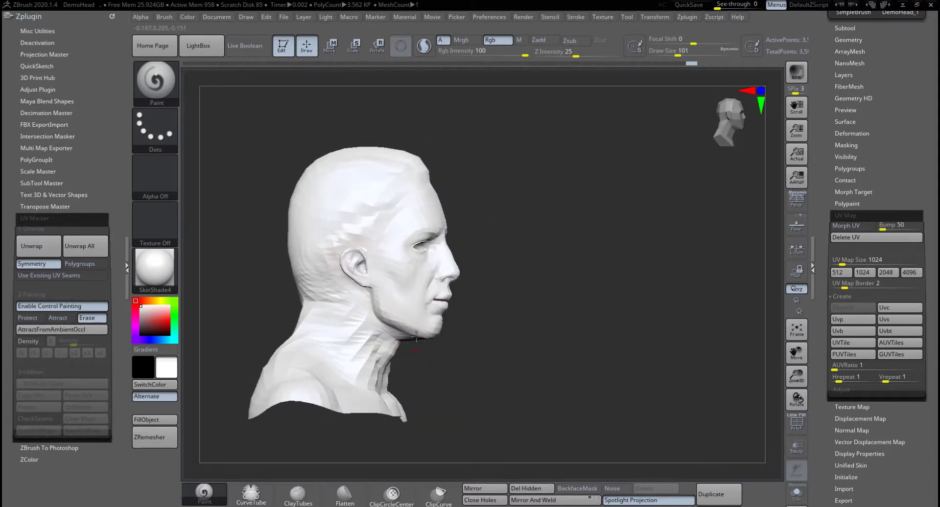
left_click_drag(574, 228, 506, 235)
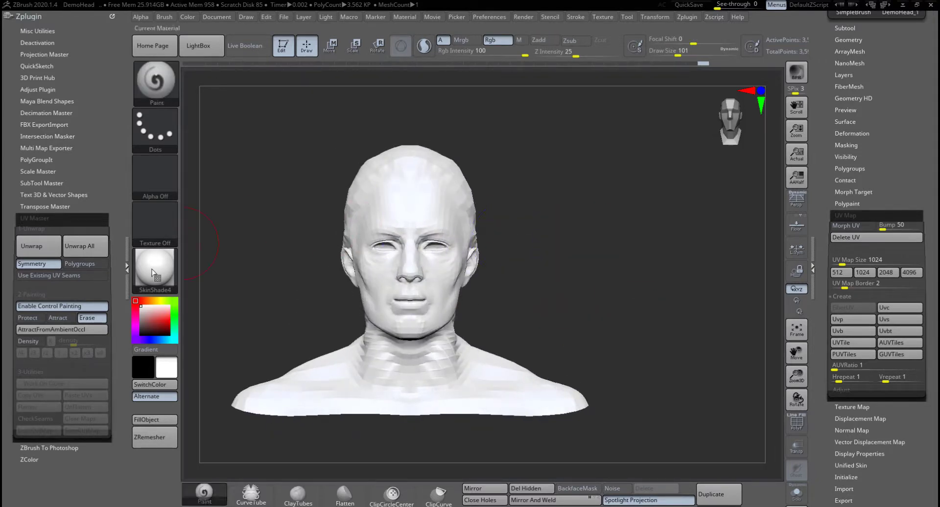
Paint the whole face and the ears with Protect at a draw size of 54 to discourage seams there.
left_click(40, 318)
key("space")
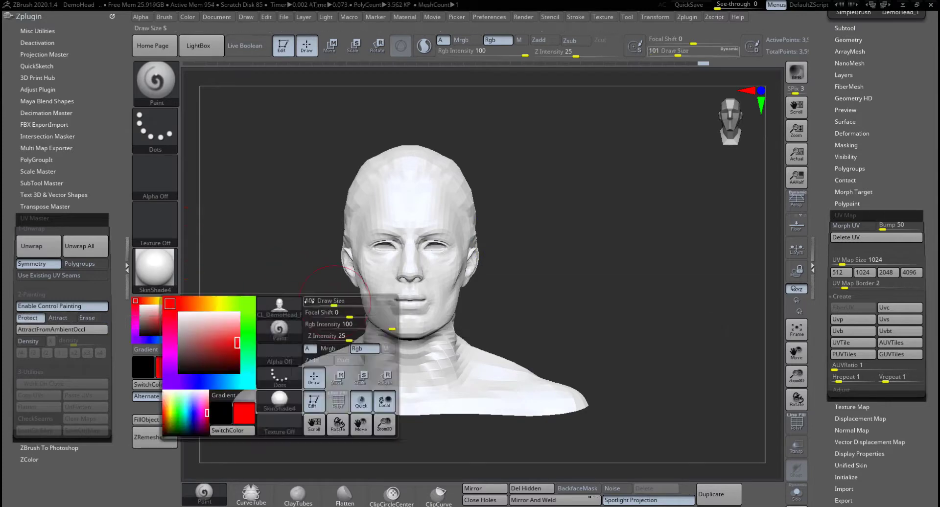
left_click_drag(332, 303, 325, 304)
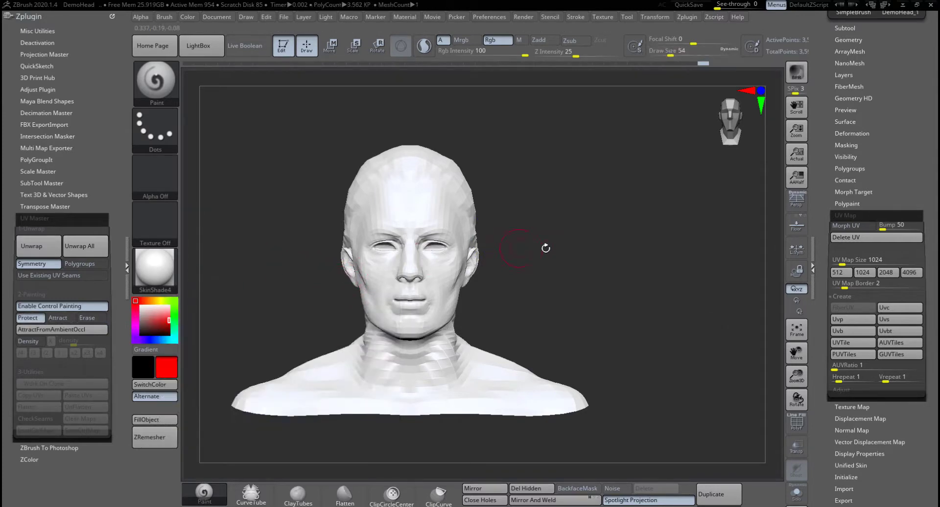
left_click_drag(545, 248, 489, 252, "alt")
mouse_move(379, 228)
left_mouse_down()
mouse_move(318, 218)
mouse_move(387, 206)
mouse_move(331, 201)
mouse_move(355, 194)
mouse_move(342, 186)
mouse_move(304, 230)
mouse_move(319, 274)
mouse_move(325, 234)
mouse_move(335, 291)
mouse_move(311, 233)
mouse_move(327, 308)
mouse_move(316, 299)
mouse_move(333, 337)
mouse_move(343, 330)
mouse_move(303, 263)
mouse_move(316, 318)
left_mouse_up()
mouse_move(495, 285)
left_mouse_down()
mouse_move(331, 276)
mouse_move(297, 306)
mouse_move(338, 330)
mouse_move(308, 313)
mouse_move(288, 264)
mouse_move(270, 248)
mouse_move(275, 261)
left_mouse_up()
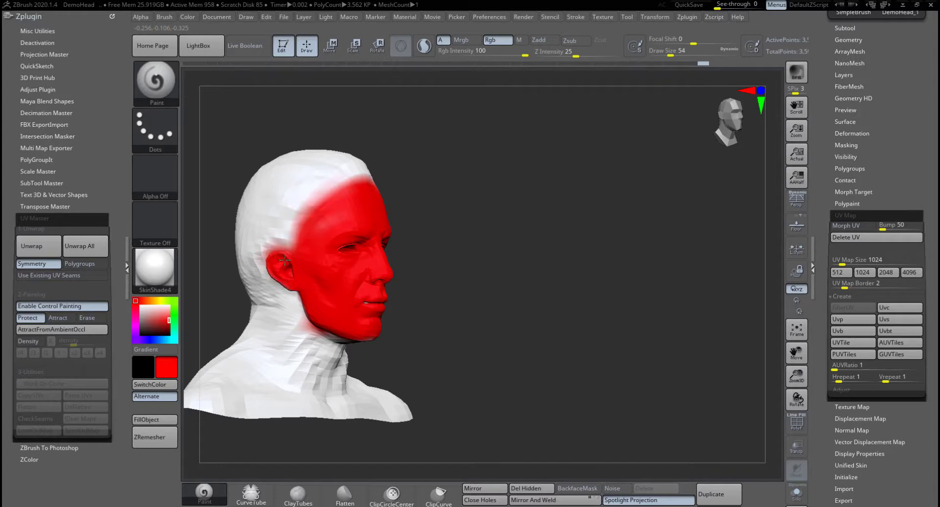
Extend the Protect painting down the front of the neck to the base of the bust.
mouse_move(459, 259)
left_mouse_down()
mouse_move(360, 260)
mouse_move(420, 279)
mouse_move(460, 277)
mouse_move(372, 338)
mouse_move(372, 387)
mouse_move(396, 355)
mouse_move(400, 328)
left_mouse_up()
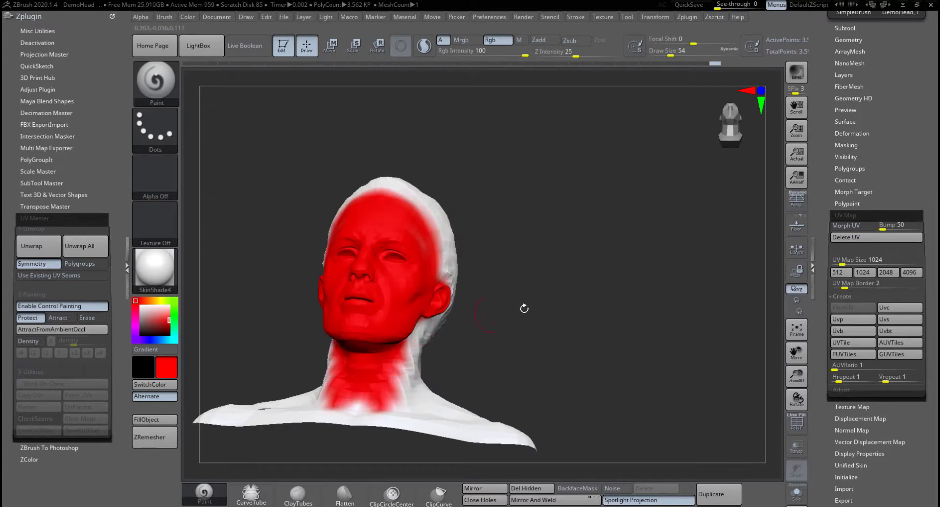
left_click_drag(524, 308, 441, 325)
mouse_move(291, 358)
left_mouse_down()
mouse_move(327, 365)
mouse_move(336, 378)
left_mouse_up()
mouse_move(367, 406)
left_mouse_down()
mouse_move(361, 430)
mouse_move(407, 433)
left_mouse_up()
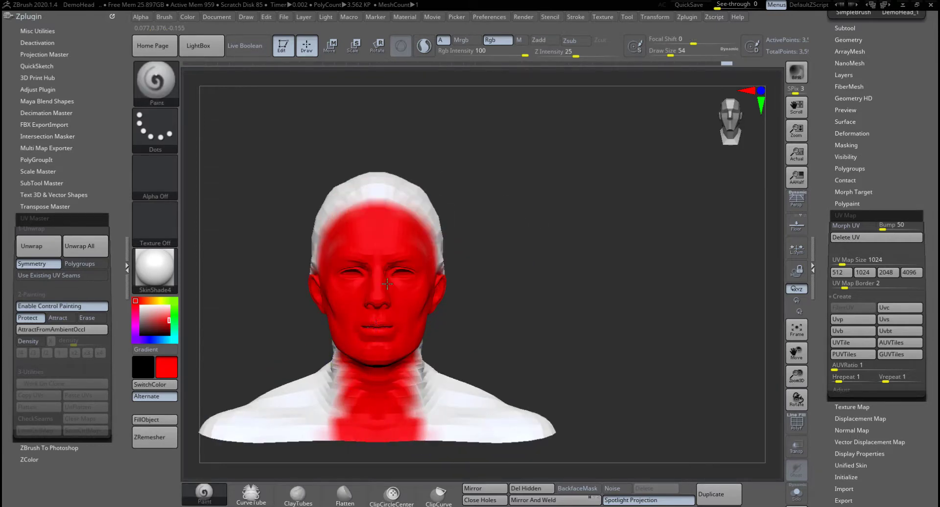
Paint Protect over the rest of the ear and its rear edge, and return to the front view.
left_click_drag(578, 262, 462, 269)
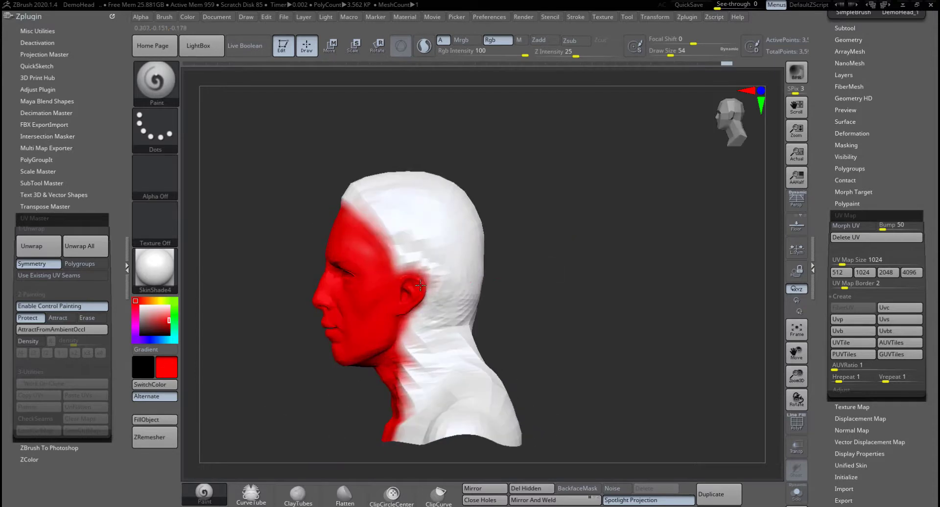
mouse_move(405, 312)
left_mouse_down()
mouse_move(423, 293)
mouse_move(400, 277)
left_mouse_up()
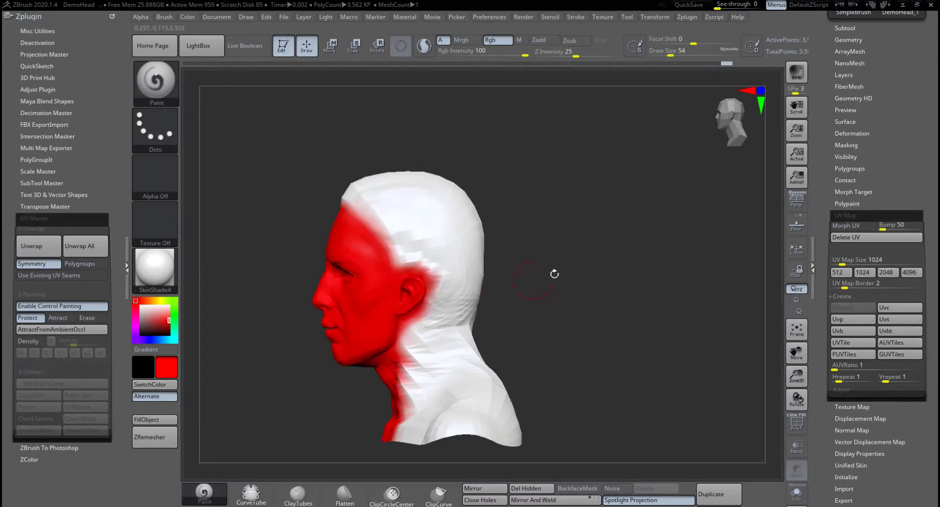
left_click_drag(554, 274, 597, 264, "shift")
left_click_drag(535, 292, 561, 260, "alt")
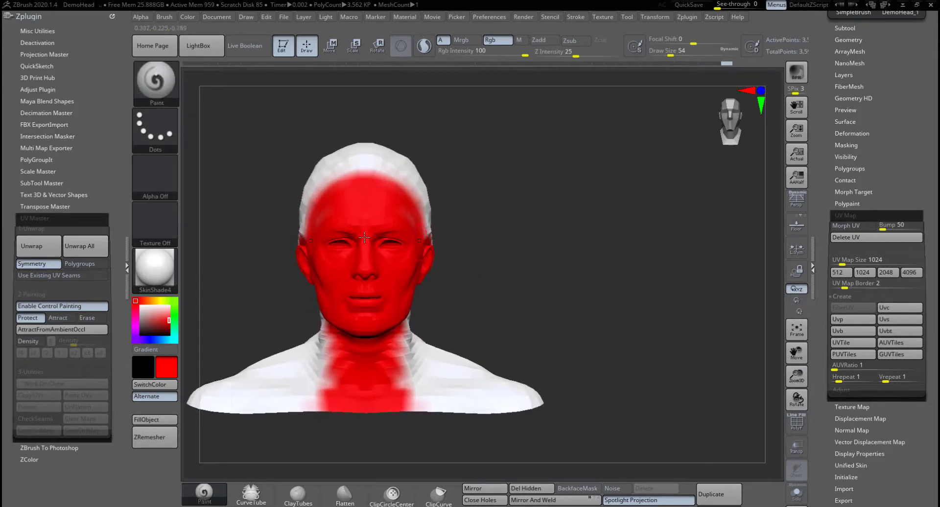
Unwrap the clone with the protected areas and Symmetry on, flatten it to inspect the UV layout, and unflatten it.
left_click(40, 248)
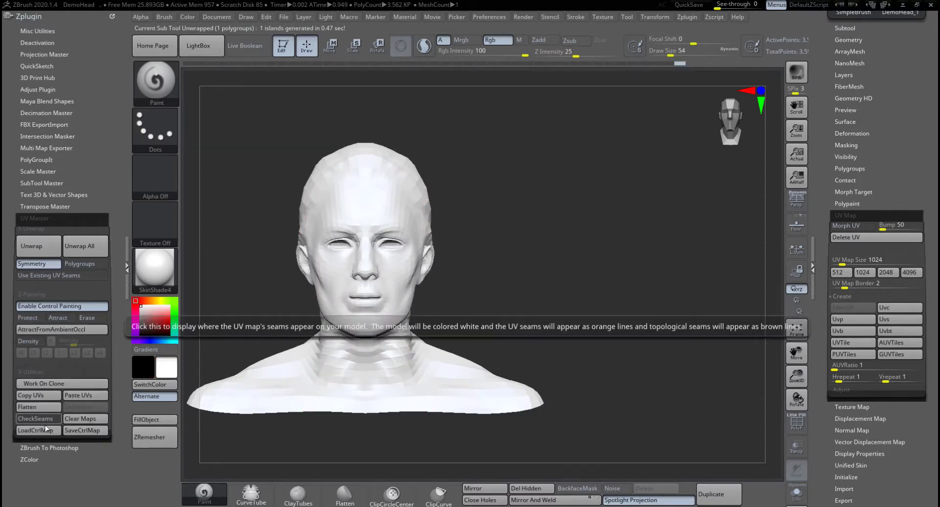
left_click(39, 407)
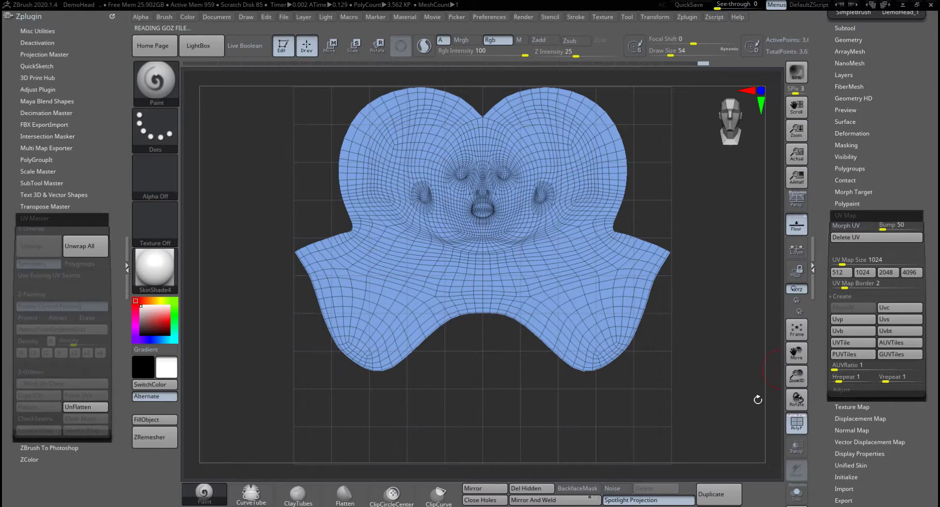
left_click(84, 408)
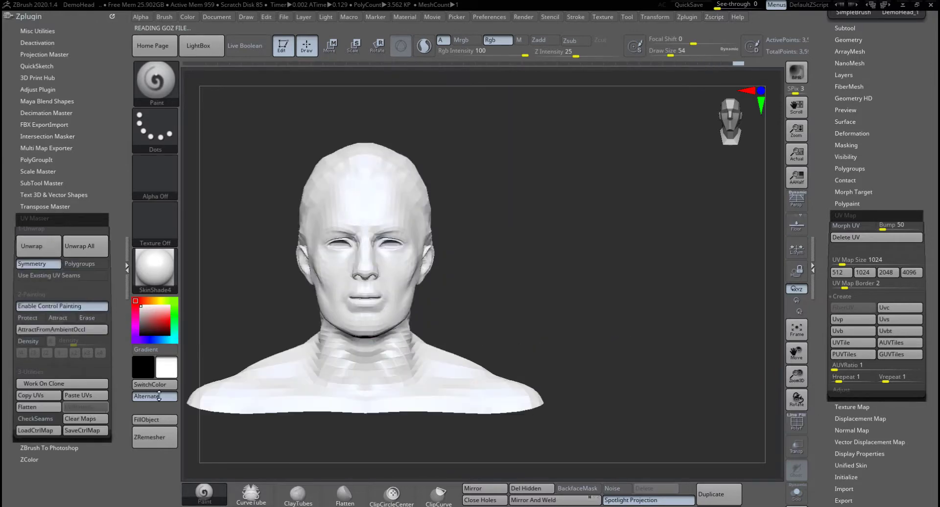
Preview the new unwrap with Morph UV, repeating the morph from an angle, and return to the front view of the head.
left_click_drag(916, 425, 917, 432)
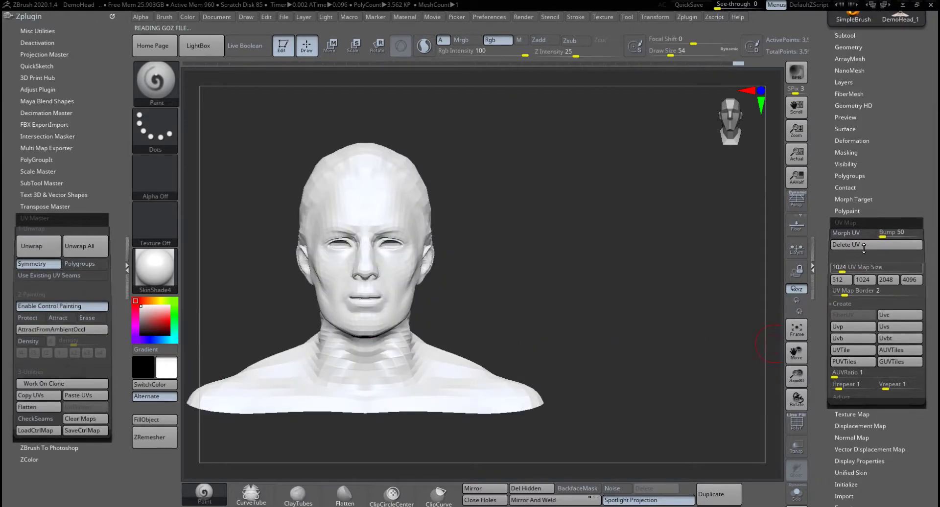
left_click(848, 236)
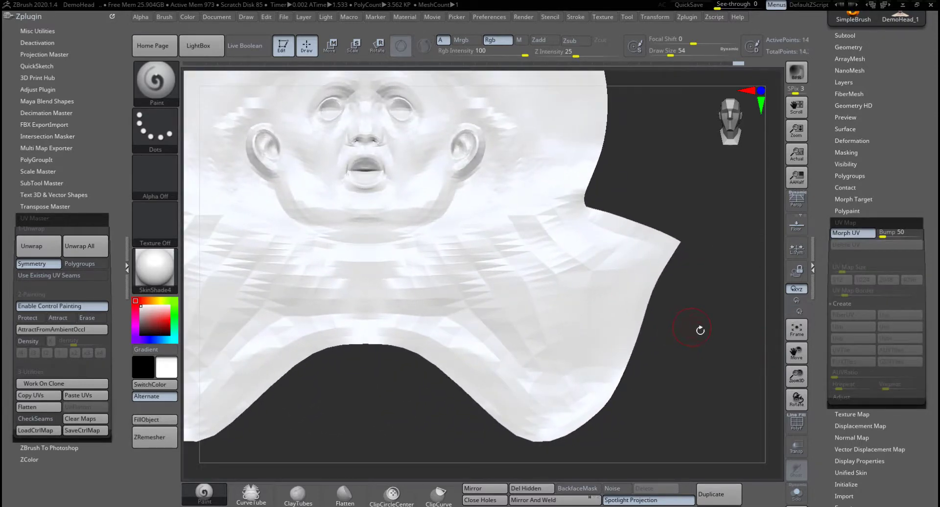
left_click_drag(700, 331, 651, 308, "alt")
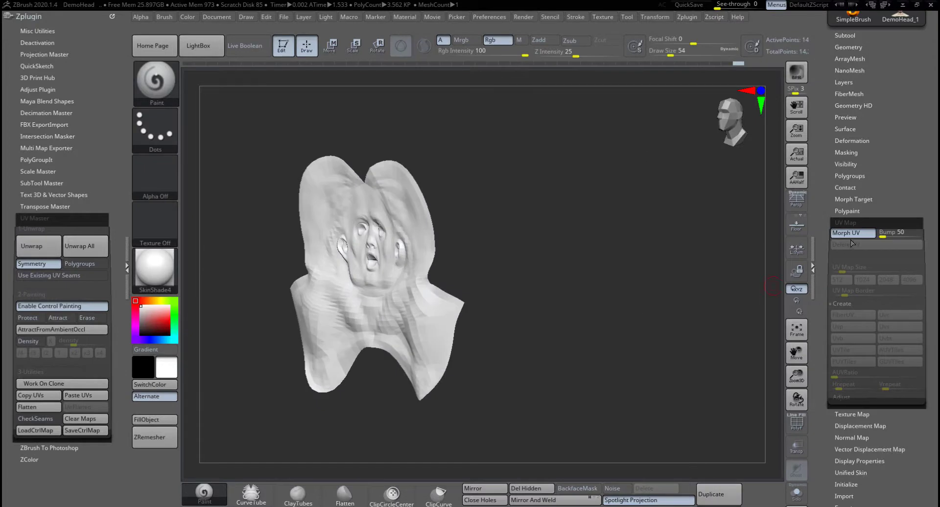
left_click(851, 233)
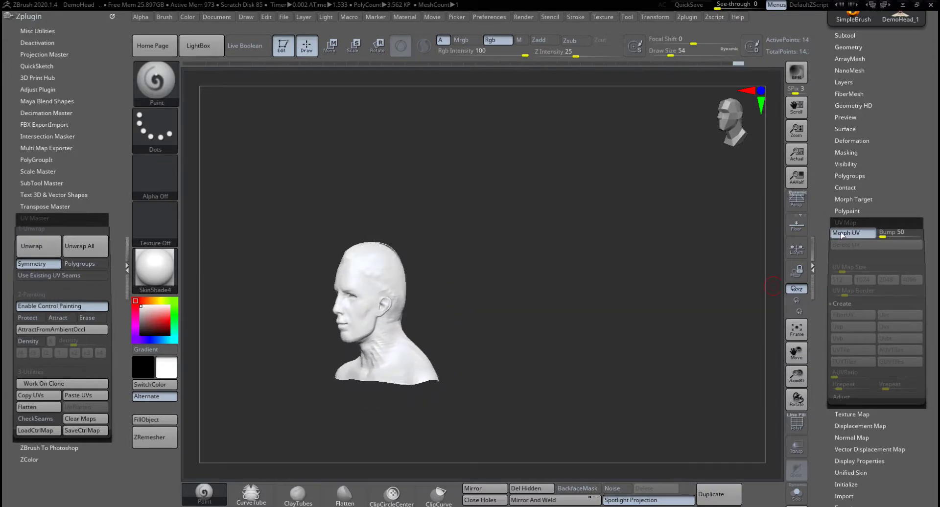
left_click(850, 234)
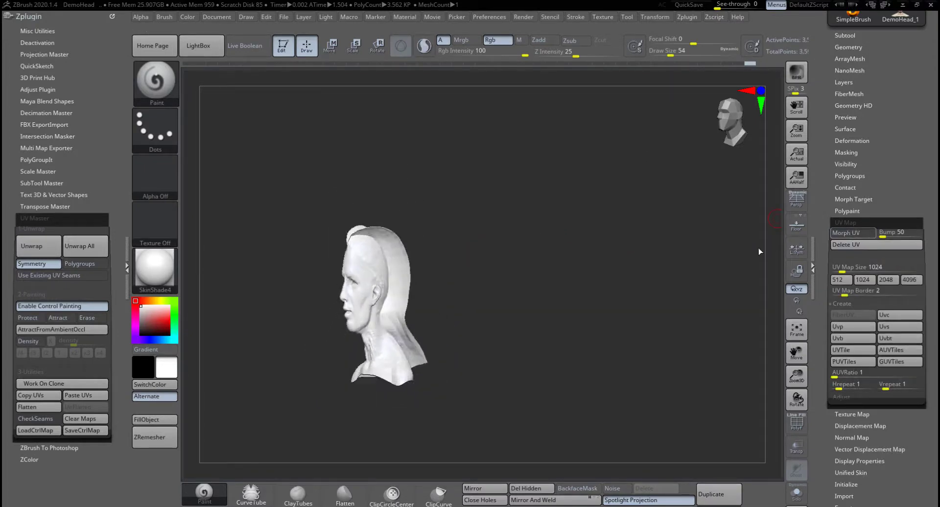
left_click(850, 234)
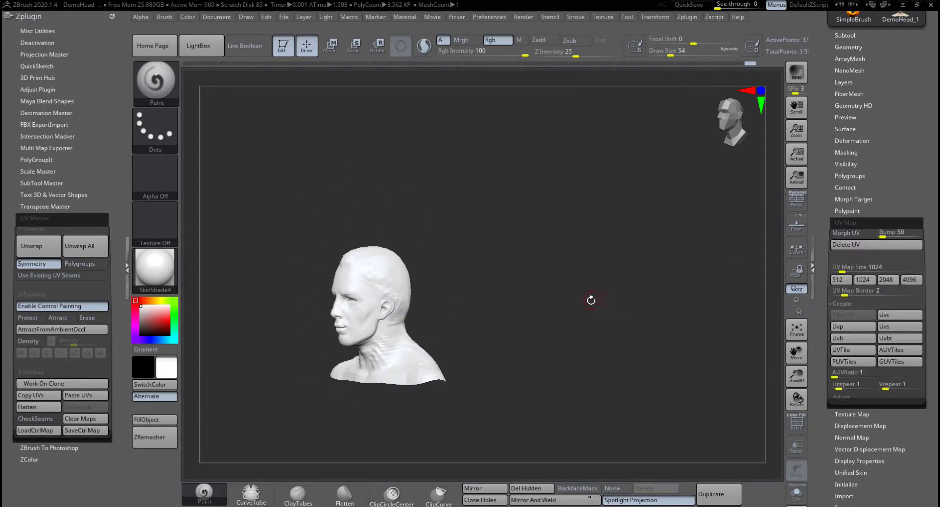
left_click_drag(590, 300, 615, 271)
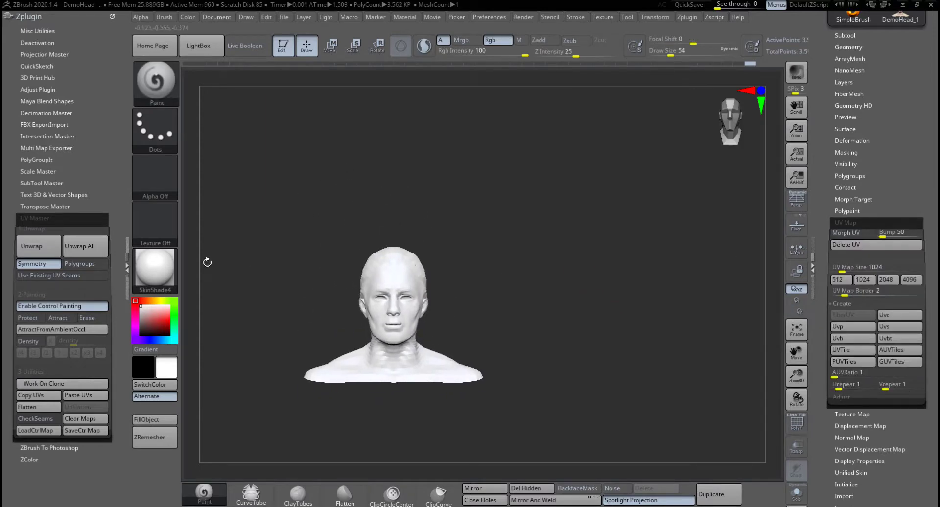
Switch control painting back to Protect and fill in the unprotected sides of the lower neck.
left_click(25, 317)
left_click_drag(467, 326, 462, 431, "alt")
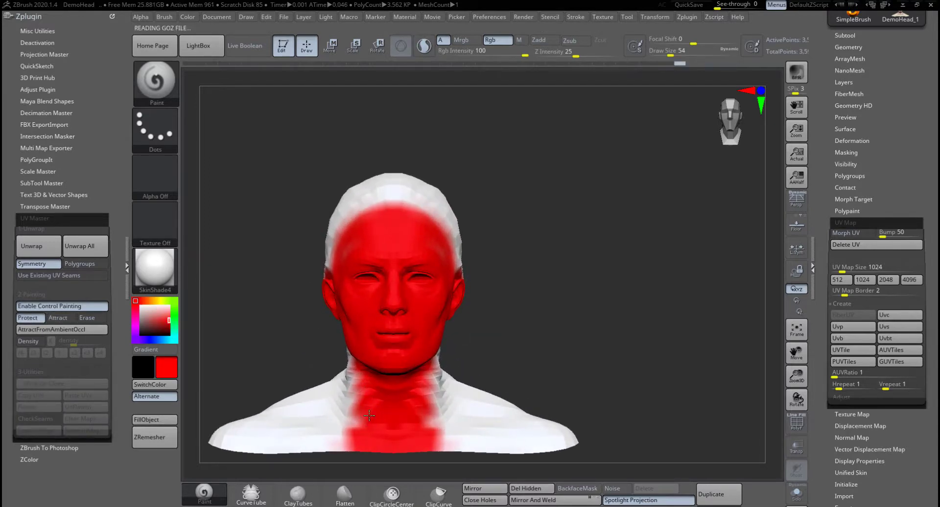
mouse_move(424, 402)
left_mouse_down()
mouse_move(433, 412)
mouse_move(417, 424)
left_mouse_up()
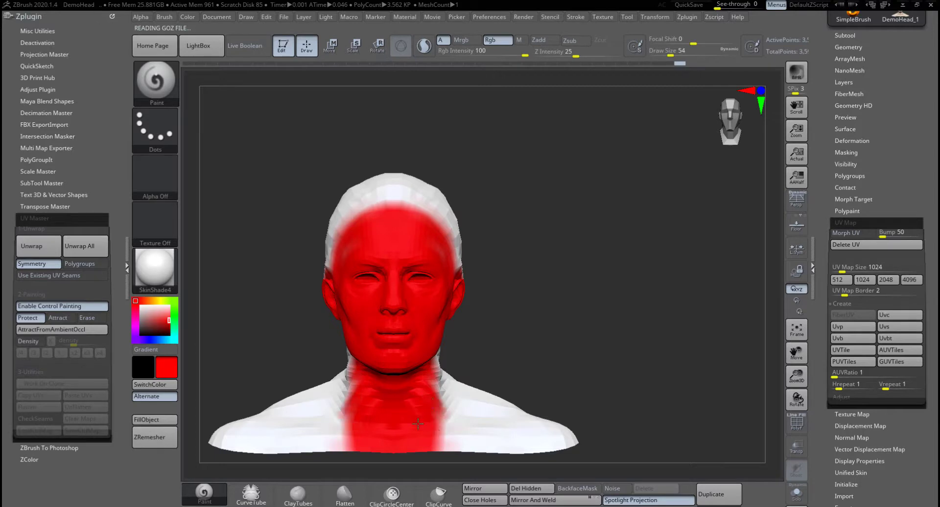
Switch control painting to Attract, set the draw size to 17, and paint a band across the upper forehead along the protected area's edge.
left_click(58, 317)
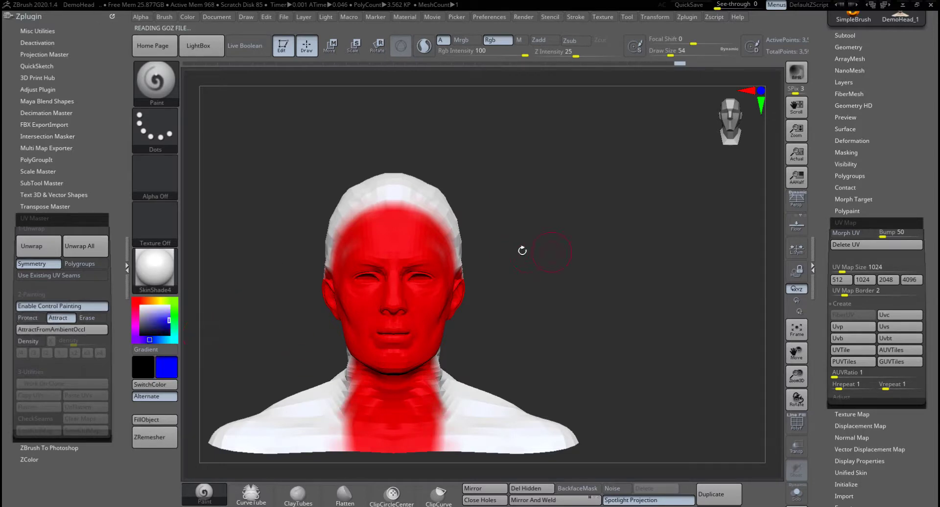
mouse_move(500, 245)
left_mouse_down()
mouse_move(496, 267)
mouse_move(465, 268)
left_mouse_up()
key("space")
left_click_drag(363, 231, 417, 226)
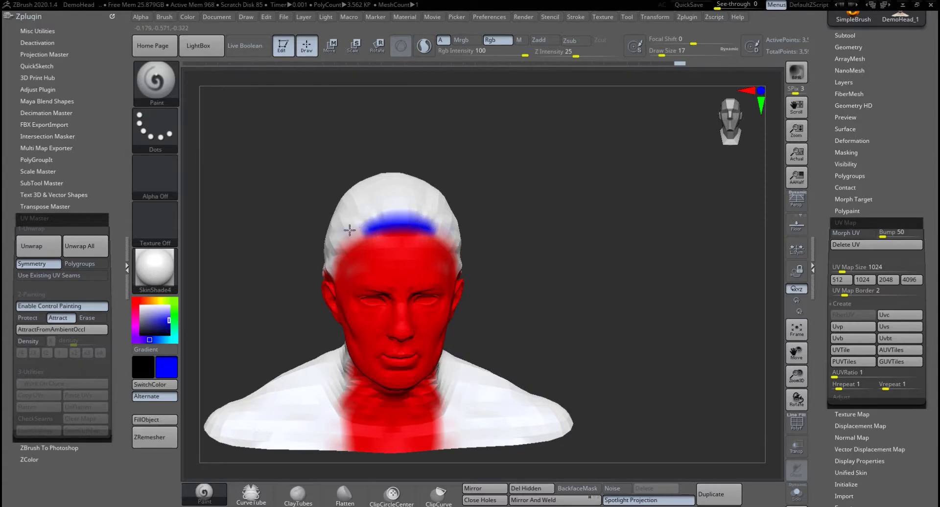
left_click_drag(349, 229, 422, 228)
key("ctrl+z")
key("ctrl+z")
mouse_move(362, 230)
left_mouse_down()
mouse_move(431, 229)
mouse_move(410, 225)
left_mouse_up()
Paint an Attract line from the forehead band over the crown and down the middle of the back of the head.
left_click_drag(530, 211, 522, 247)
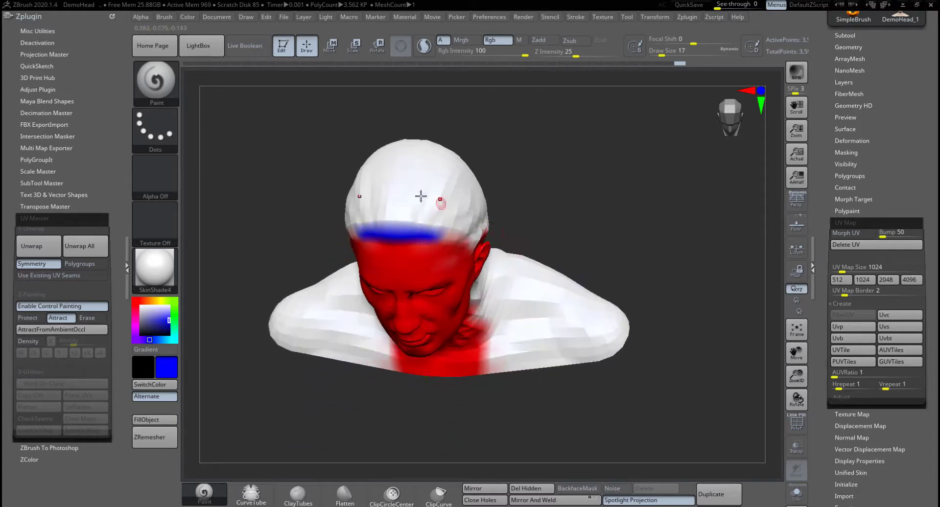
mouse_move(393, 174)
left_mouse_down()
mouse_move(386, 212)
mouse_move(394, 173)
mouse_move(397, 230)
mouse_move(398, 195)
left_mouse_up()
mouse_move(573, 184)
left_mouse_down()
mouse_move(523, 275)
mouse_move(391, 168)
mouse_move(386, 314)
left_mouse_up()
mouse_move(558, 268)
left_mouse_down()
mouse_move(537, 282)
mouse_move(523, 190)
left_mouse_up()
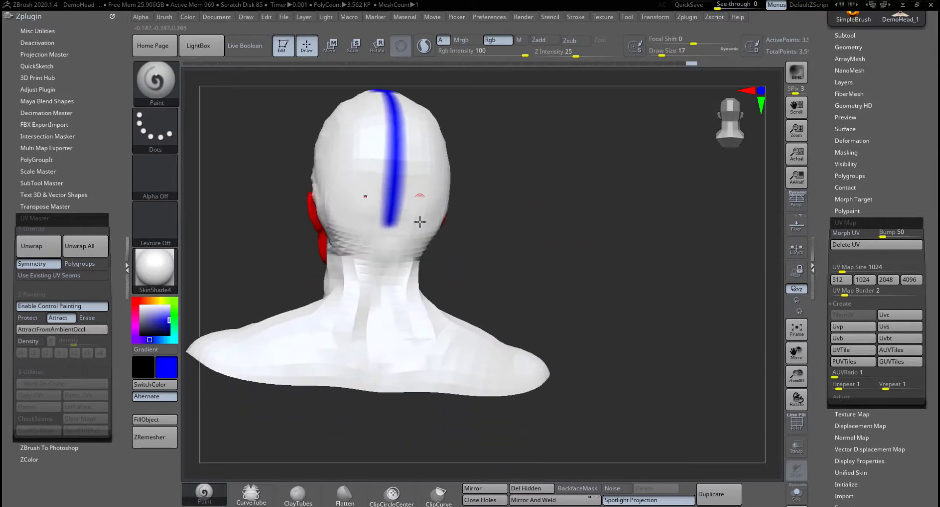
Extend the Attract line down the nape to the bust's lower edge, undoing and repainting the neck stroke.
left_click_drag(389, 220, 383, 279)
left_click_drag(520, 235, 454, 230)
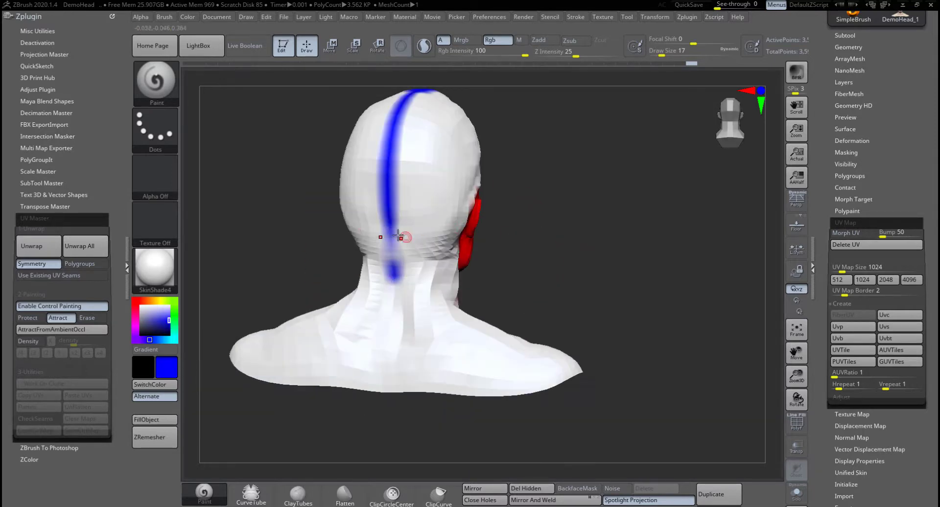
mouse_move(393, 257)
left_mouse_down()
mouse_move(391, 239)
mouse_move(376, 370)
mouse_move(385, 375)
mouse_move(382, 365)
left_mouse_up()
key("ctrl+z")
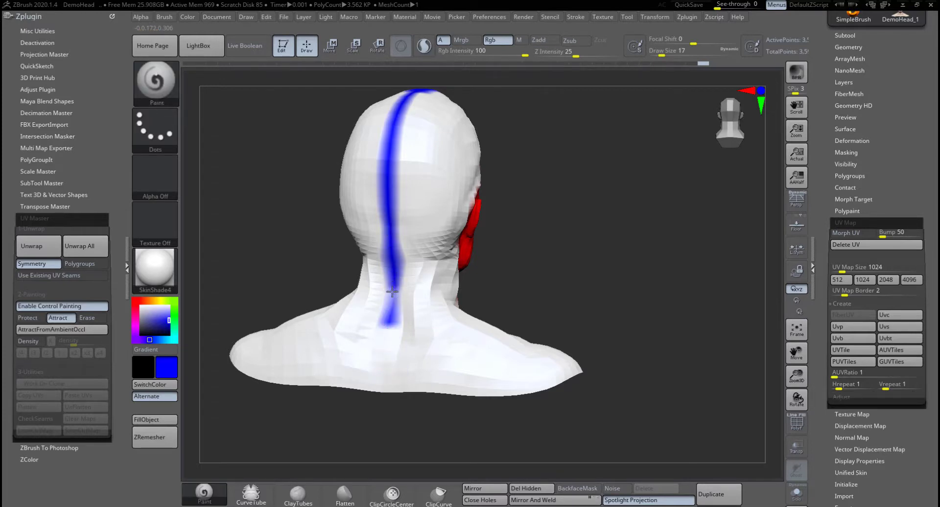
left_click_drag(392, 292, 382, 394)
left_click_drag(579, 274, 596, 271)
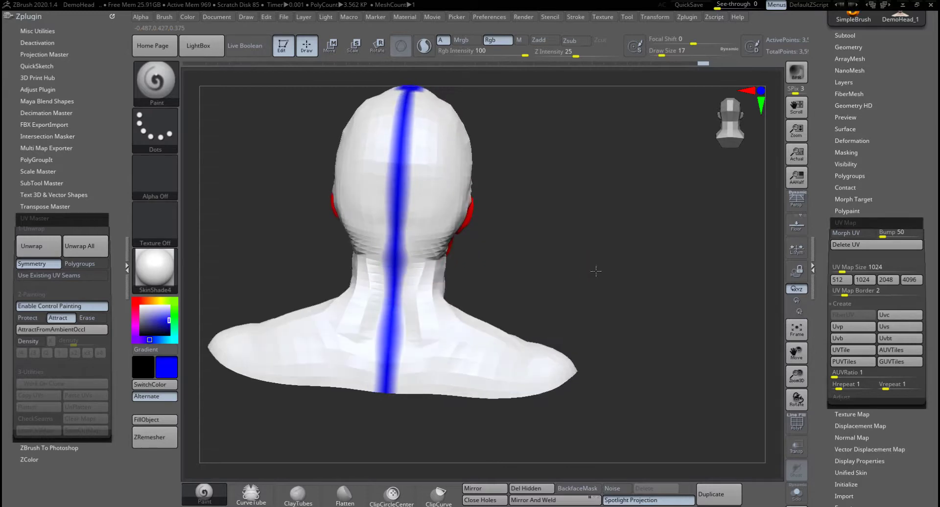
Thicken the Attract line at the crown, then switch to Erase and clean up the end of the forehead band.
mouse_move(550, 222)
left_mouse_down()
mouse_move(413, 229)
mouse_move(390, 208)
left_mouse_up()
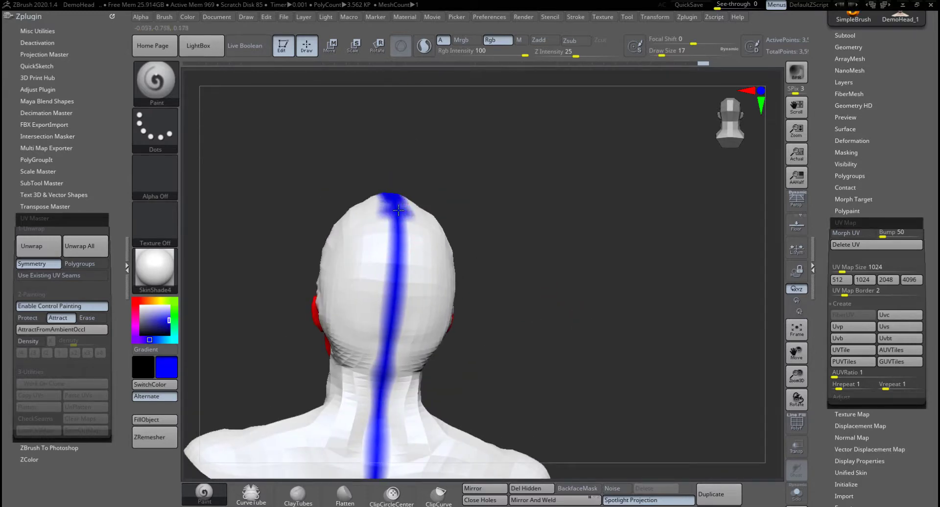
mouse_move(541, 341)
left_mouse_down()
mouse_move(570, 329)
mouse_move(571, 314)
mouse_move(619, 319)
mouse_move(533, 336)
left_mouse_up()
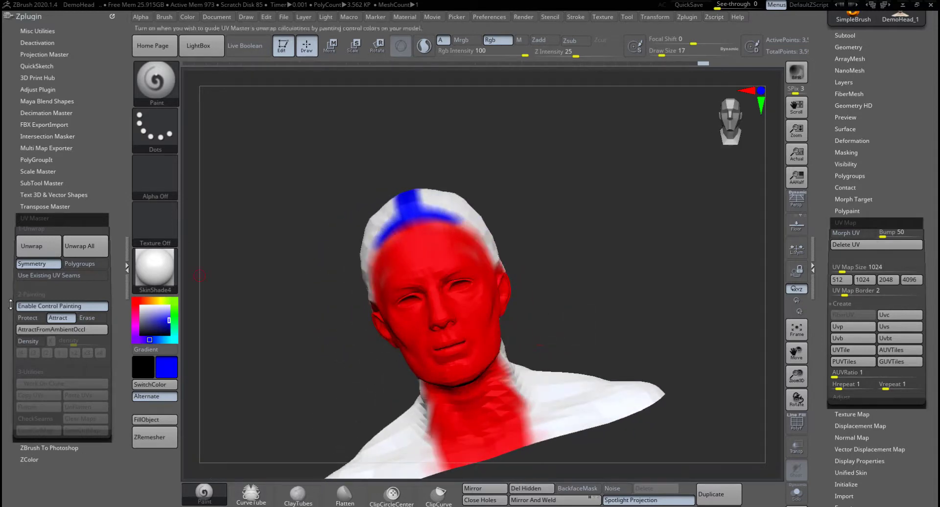
left_click(92, 318)
left_click_drag(565, 204, 519, 218)
left_click_drag(460, 222, 463, 231)
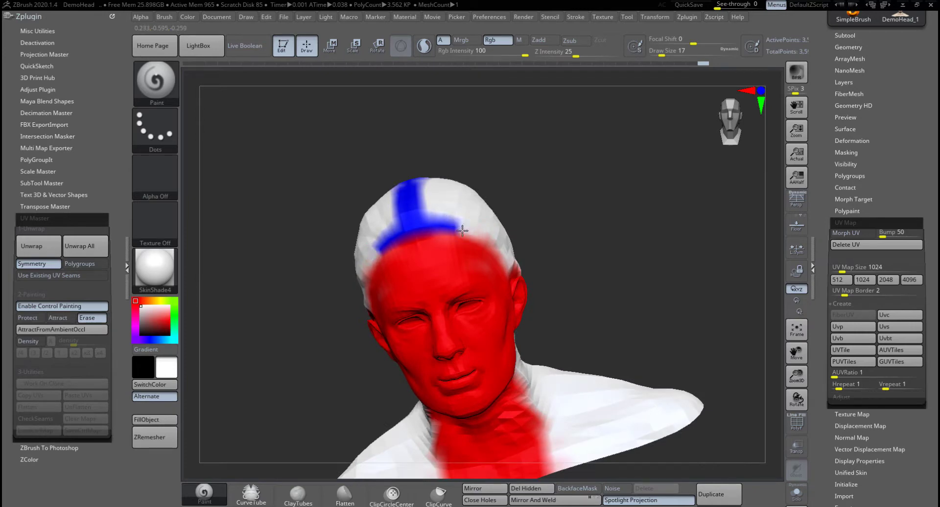
mouse_move(586, 276)
left_mouse_down()
mouse_move(596, 281)
mouse_move(564, 235)
mouse_move(401, 223)
left_mouse_up()
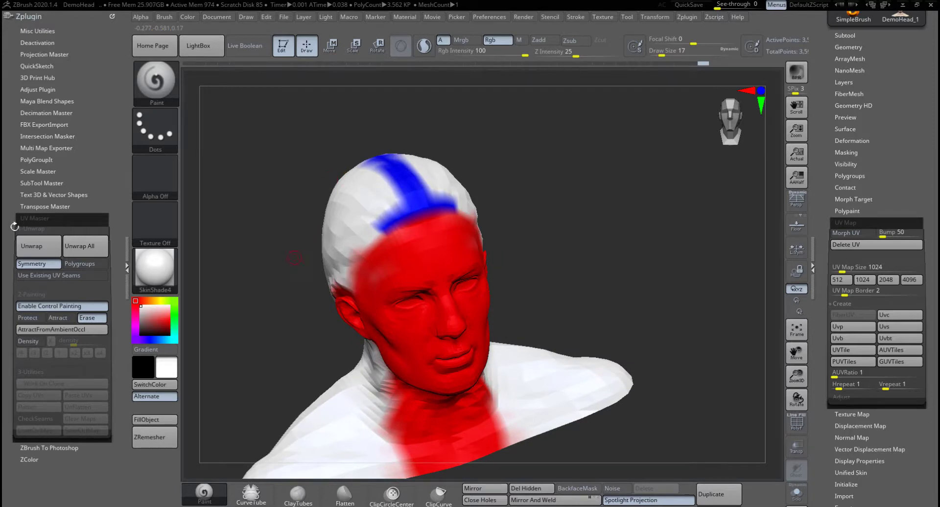
Unwrap the clone with control painting and Symmetry on, flatten it to inspect the layout, and unflatten it.
left_click(28, 253)
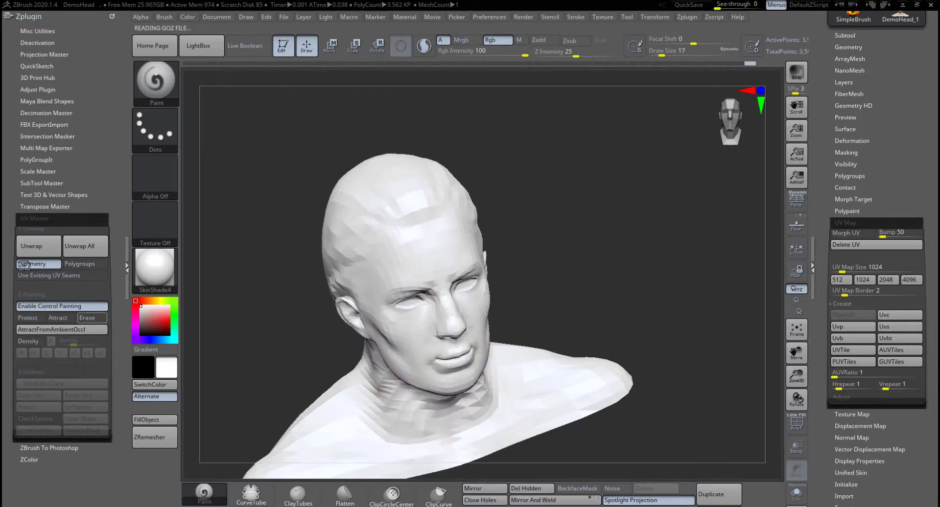
left_click(39, 408)
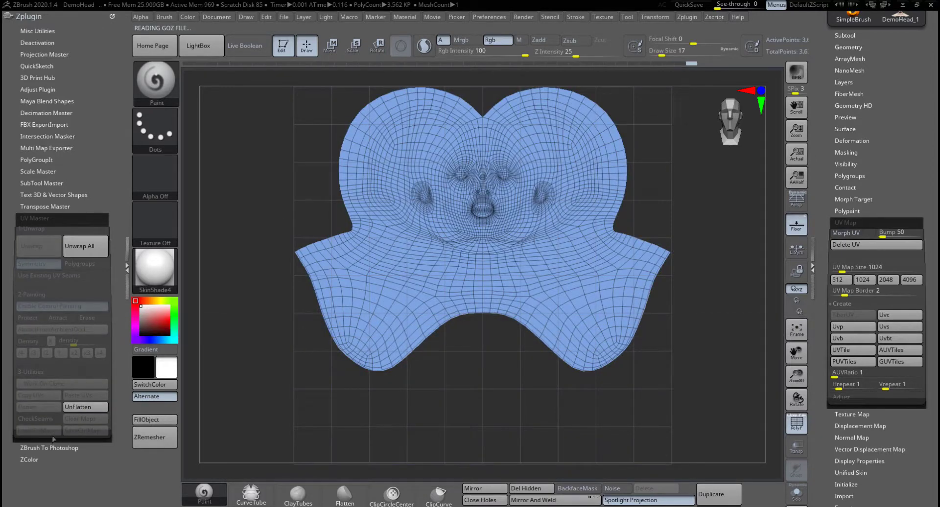
left_click(97, 407)
left_click_drag(612, 282, 553, 279)
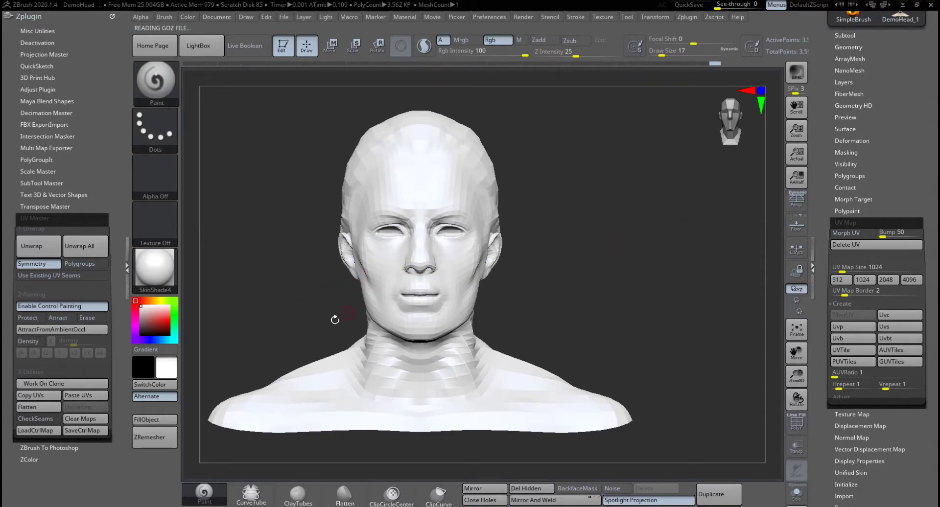
Copy the UVs from the clone and paste them onto the color-painted DemoHead_1 tool.
left_click(39, 399)
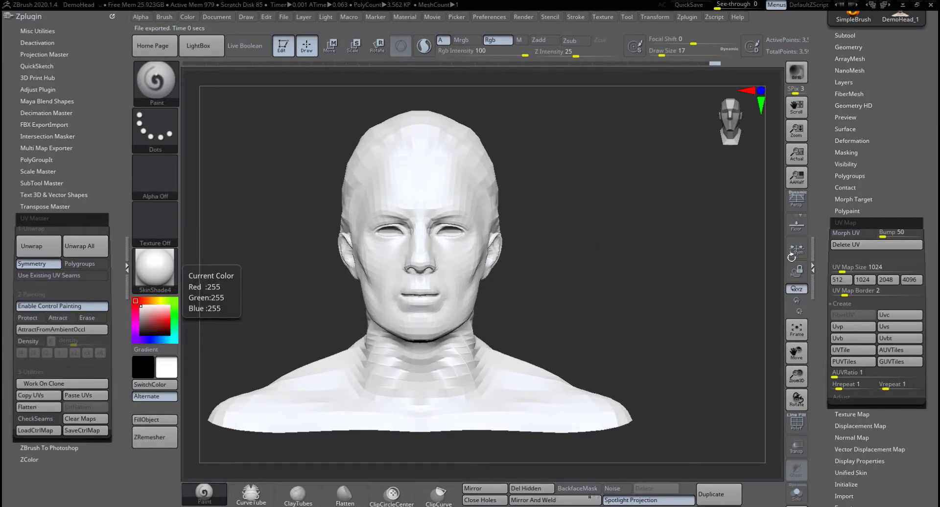
scroll(922, 265, "up", 5)
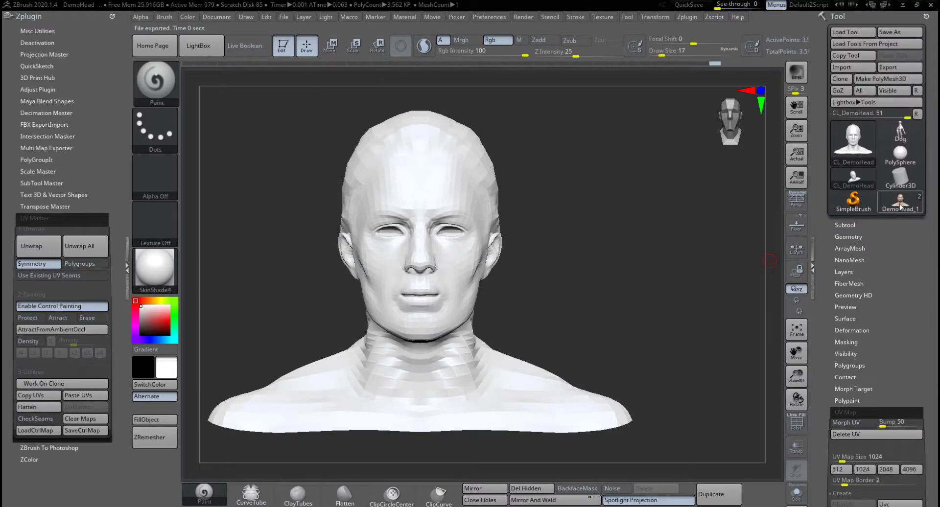
left_click(900, 207)
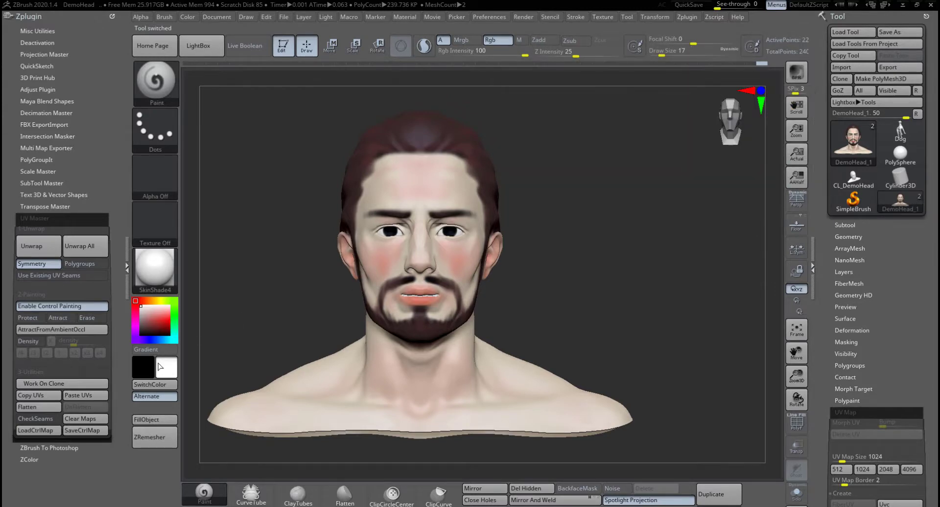
left_click(87, 396)
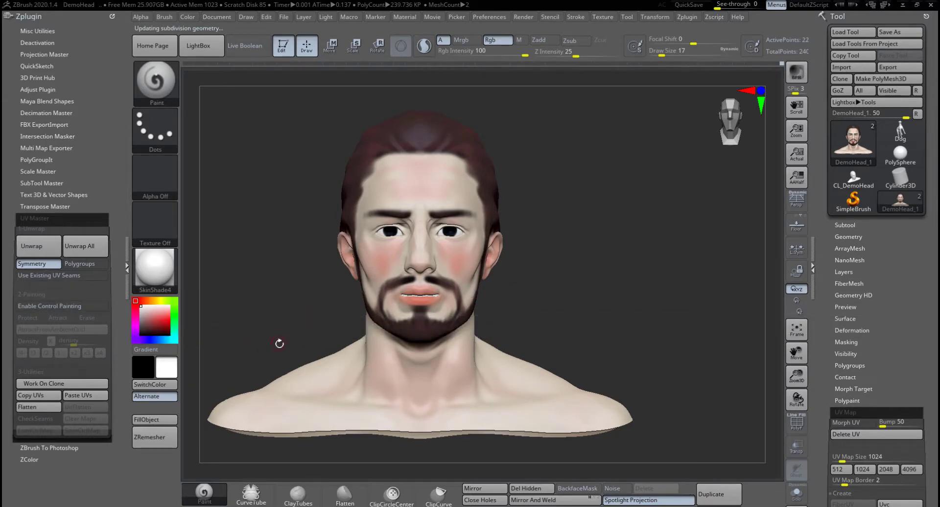
Select the eyes subtool, hide DemoHead_1, and set up a pinkish red paint color with a draw size of 4.
left_click(851, 225)
left_click(854, 277)
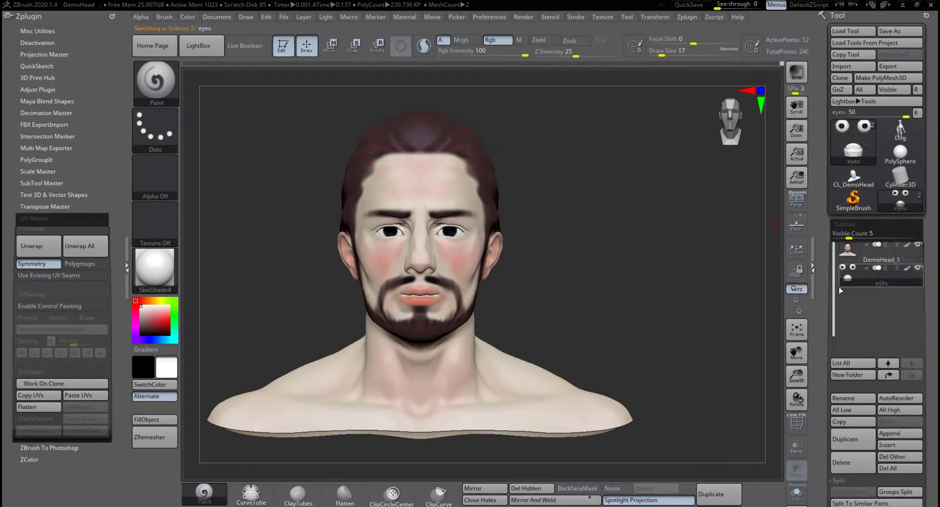
left_click(918, 245)
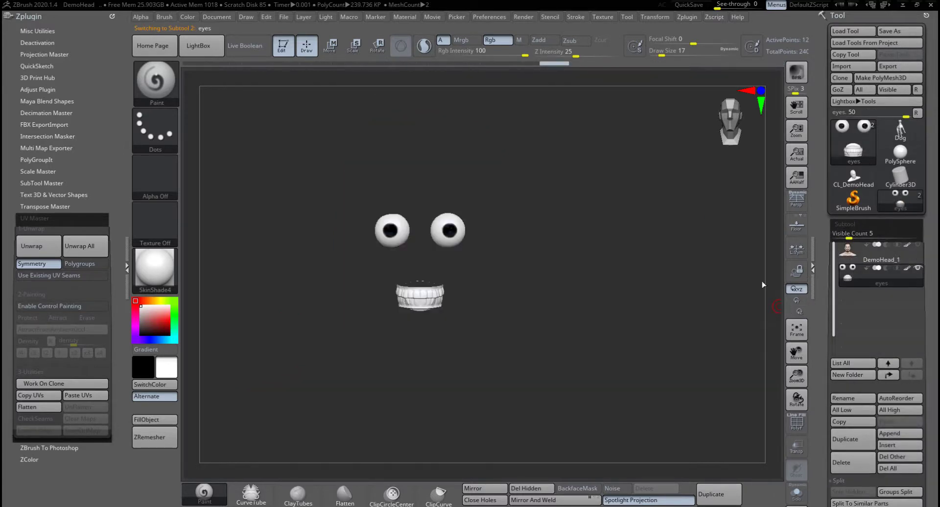
mouse_move(517, 318)
left_mouse_down("alt")
mouse_move(582, 371)
mouse_move(502, 298)
mouse_move(525, 354)
mouse_move(592, 366)
mouse_move(486, 262)
mouse_move(443, 284)
left_mouse_up("alt")
key("space")
left_click(162, 319)
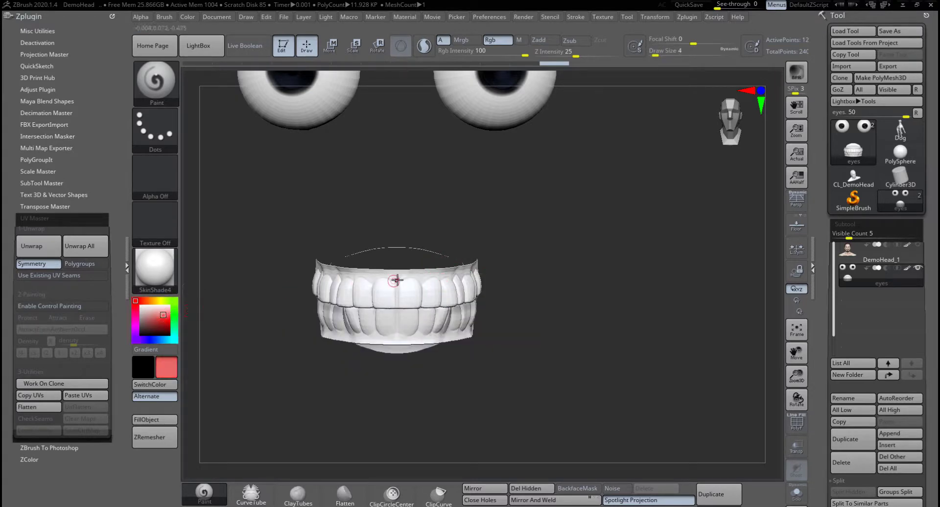
Paint pinkish red gums above the upper teeth and around the rear ends of the tooth rows.
mouse_move(392, 278)
left_mouse_down()
mouse_move(365, 275)
mouse_move(475, 266)
mouse_move(326, 272)
left_mouse_up()
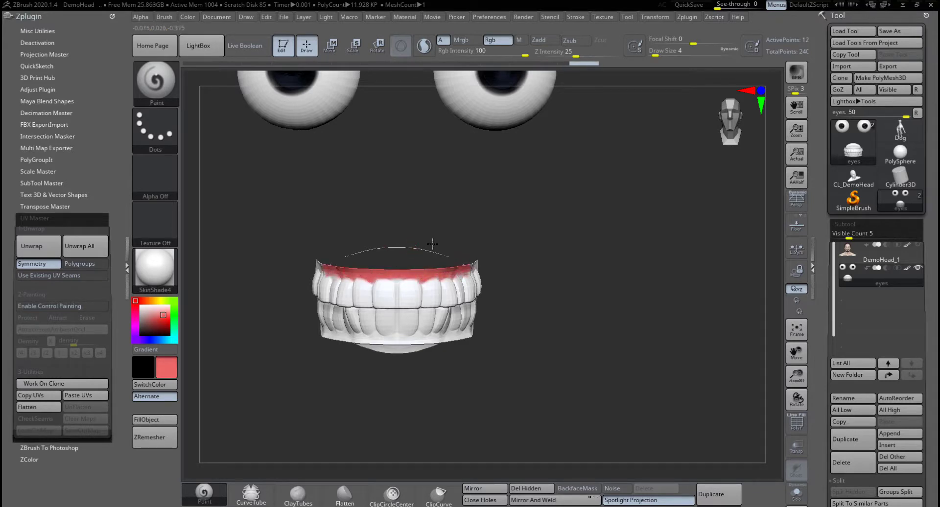
mouse_move(429, 243)
left_mouse_down()
mouse_move(380, 269)
mouse_move(318, 264)
mouse_move(333, 268)
mouse_move(308, 280)
mouse_move(303, 306)
mouse_move(308, 324)
mouse_move(332, 331)
mouse_move(303, 327)
mouse_move(303, 286)
mouse_move(314, 265)
mouse_move(375, 270)
left_mouse_up()
mouse_move(302, 279)
left_mouse_down()
mouse_move(316, 322)
mouse_move(338, 336)
mouse_move(383, 333)
mouse_move(382, 342)
left_mouse_up()
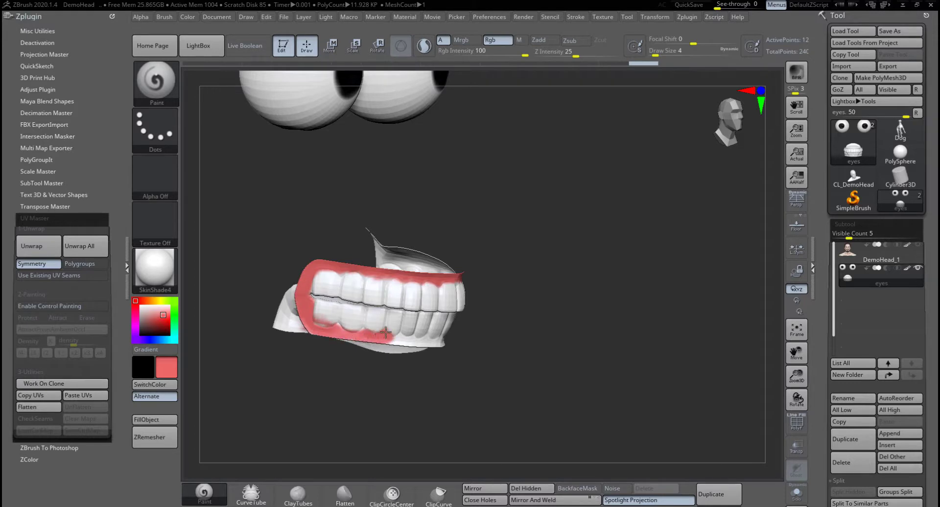
Paint the lower gums pinkish red from the side teeth forward along the whole lower row.
left_click_drag(378, 337, 421, 340)
right_click_drag(429, 339, 462, 340)
left_click_drag(454, 342, 476, 335)
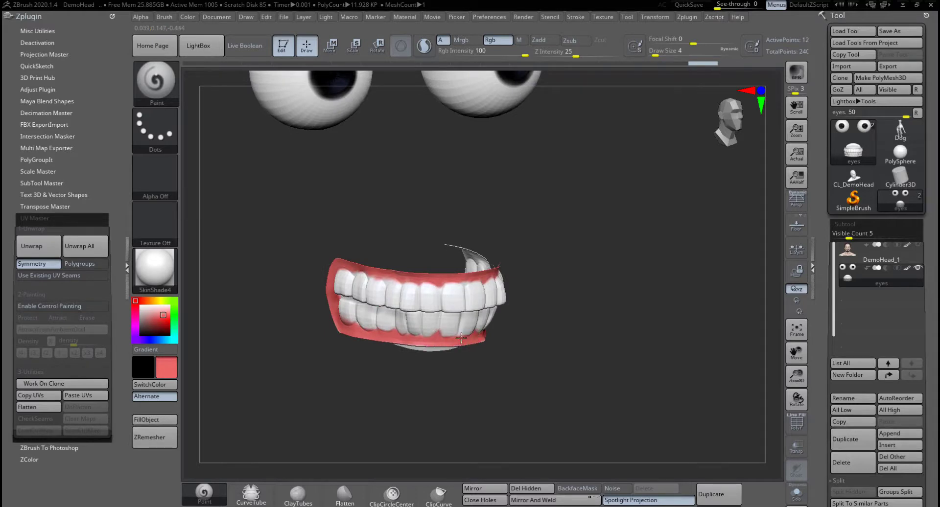
right_click_drag(492, 339, 500, 338)
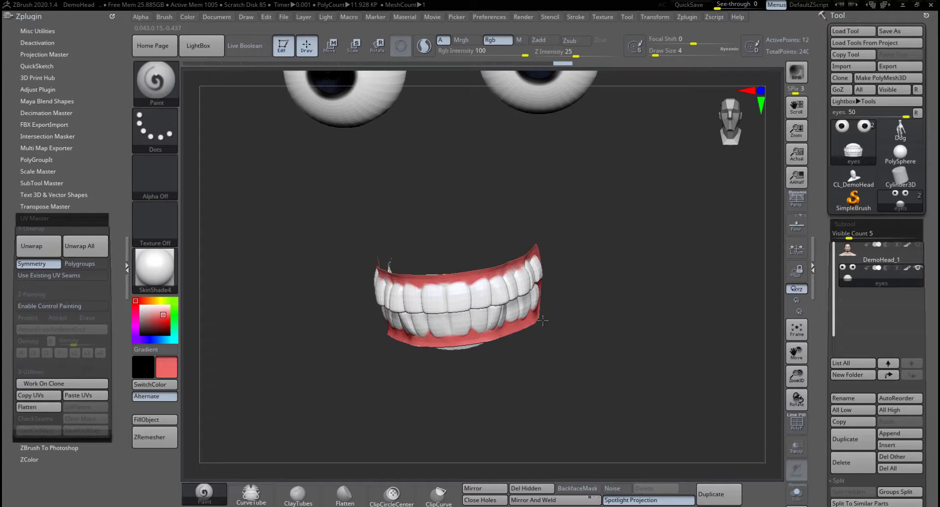
left_click_drag(539, 315, 576, 308)
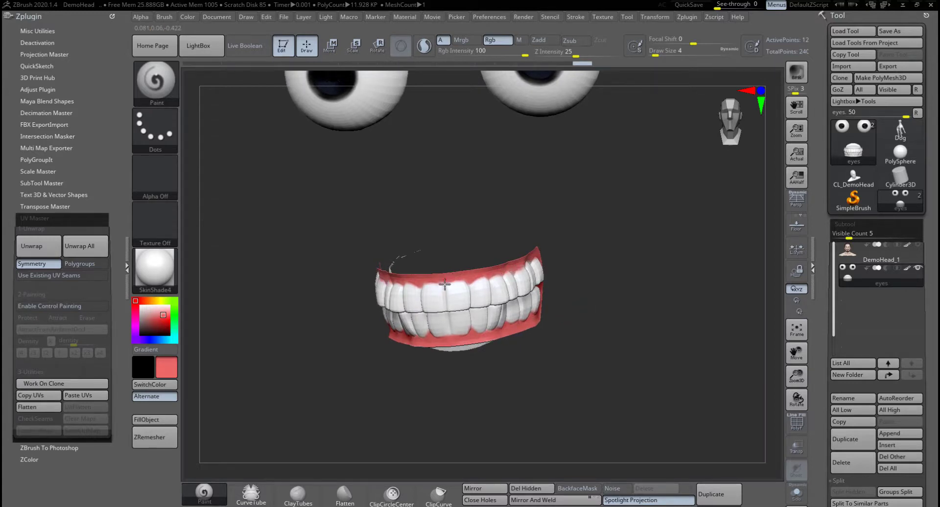
Touch up the gum color between the front teeth on the upper and lower rows.
left_click(403, 282)
left_click_drag(556, 260, 570, 256)
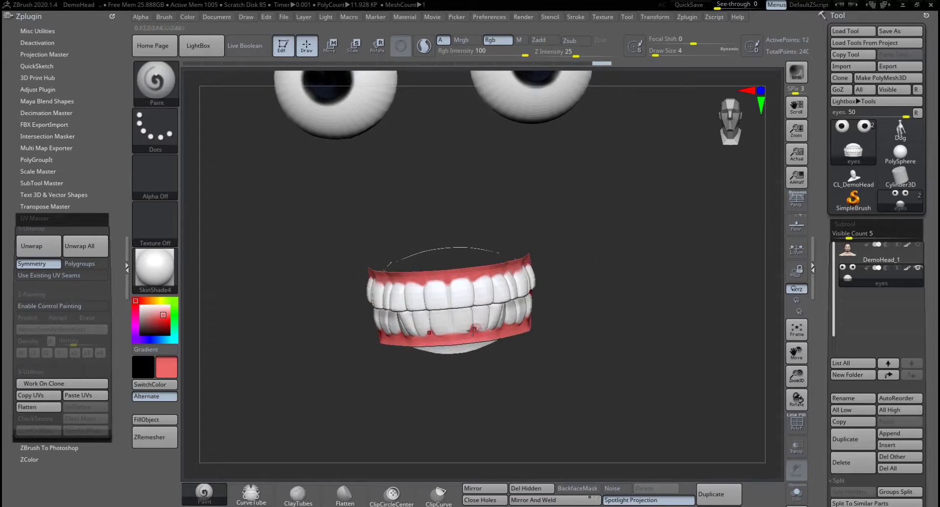
left_click(432, 341)
mouse_move(559, 348)
left_mouse_down()
mouse_move(593, 323)
mouse_move(577, 335)
mouse_move(520, 336)
mouse_move(525, 310)
left_mouse_up()
left_click(449, 339)
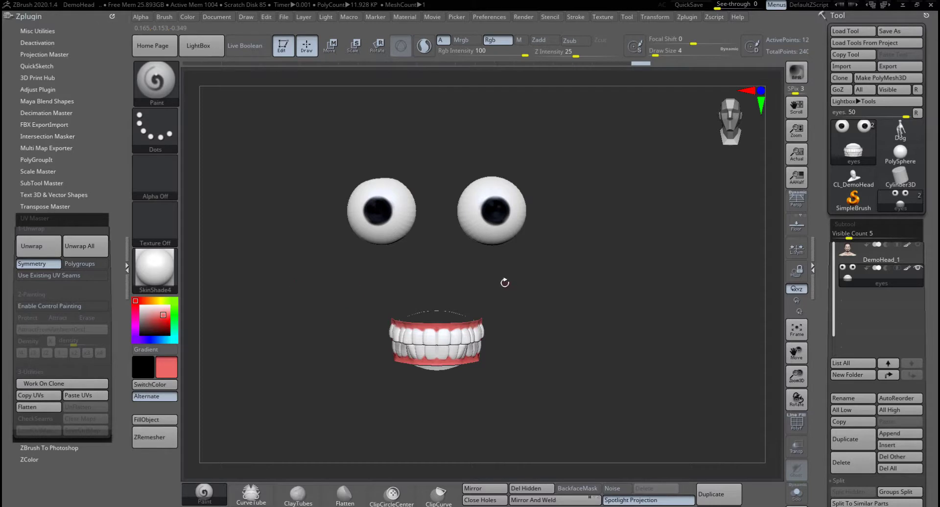
Show the subdivision settings of the eyes subtool and unwrap it directly in UV Master with Symmetry on.
left_click_drag(428, 288, 394, 287)
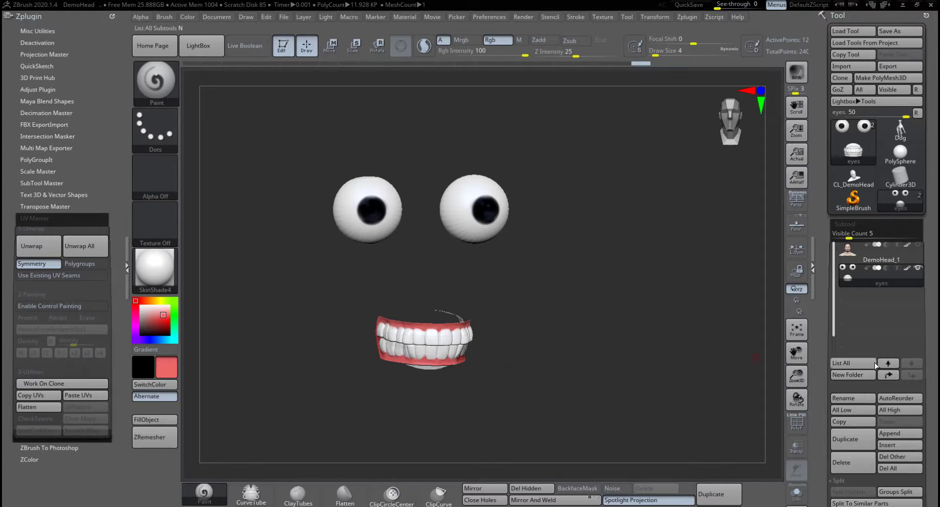
scroll(861, 377, "down", 5)
left_click(848, 405)
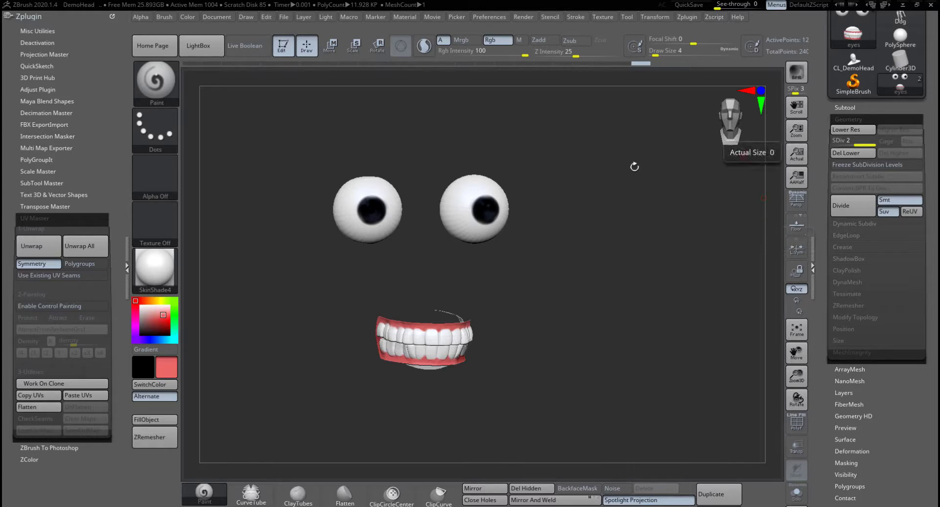
left_click(44, 251)
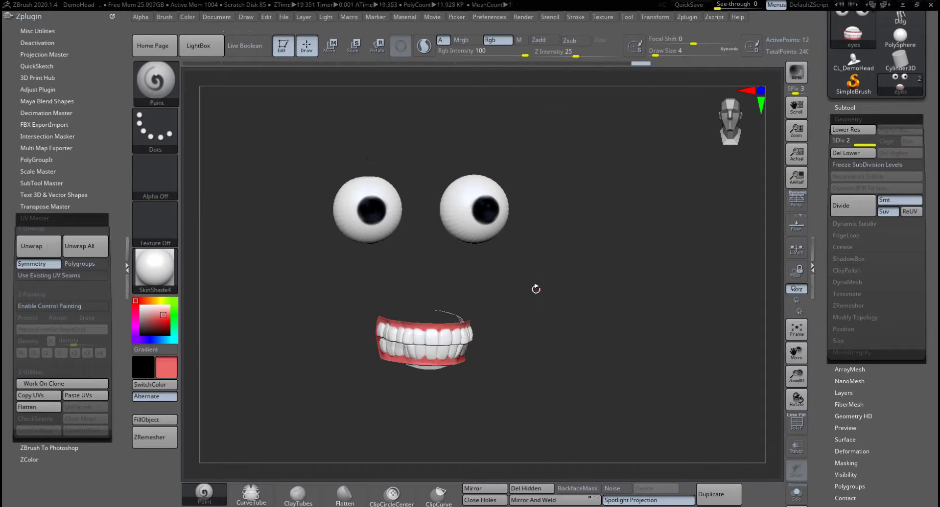
Divide the eyes subtool up to subdivision level 3.
mouse_move(543, 286)
left_mouse_down()
mouse_move(531, 283)
mouse_move(540, 283)
left_mouse_up()
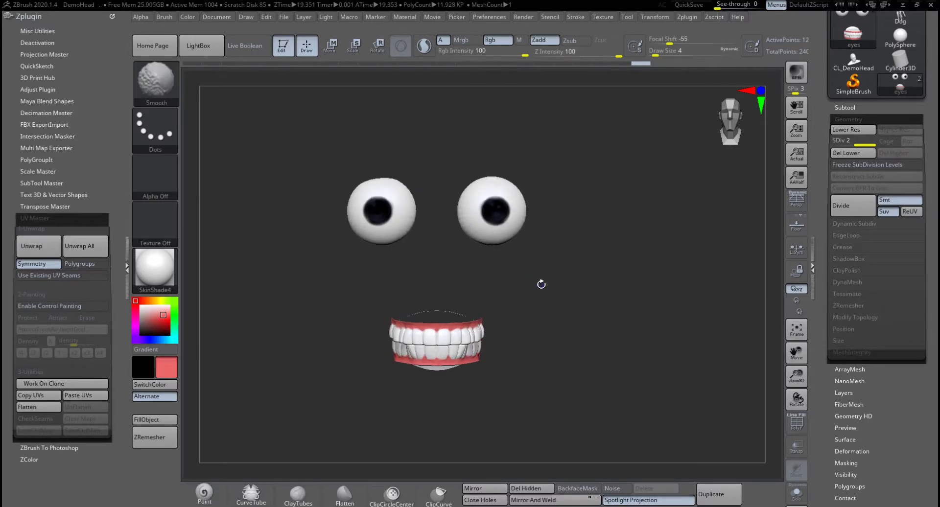
key("ctrl")
key("ctrl+d")
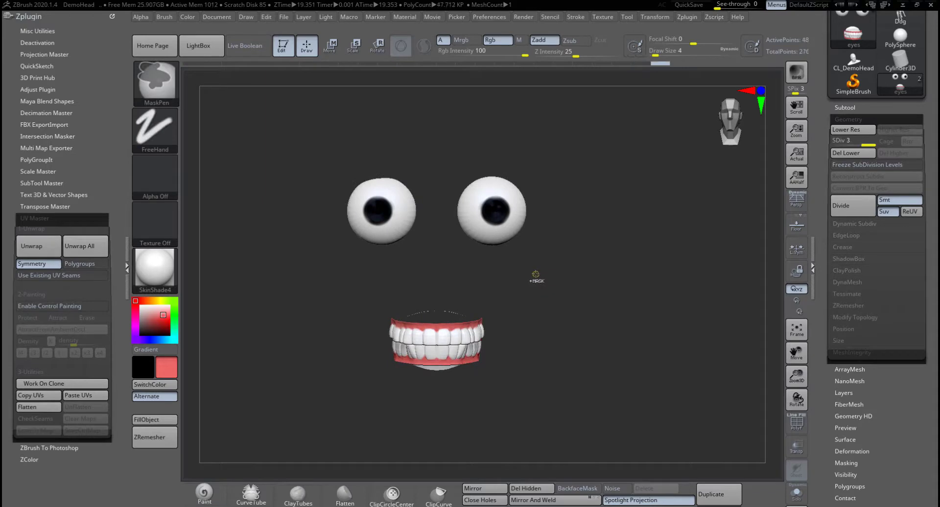
Set the paint color to dark red for painting veins on the eyes.
left_click_drag(522, 289, 531, 359, "alt")
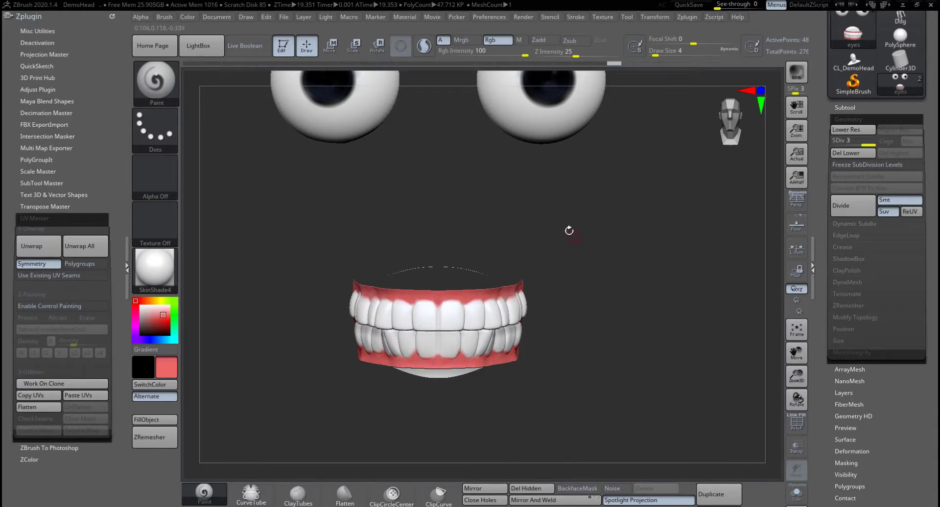
left_click_drag(569, 230, 583, 343, "alt")
key("c")
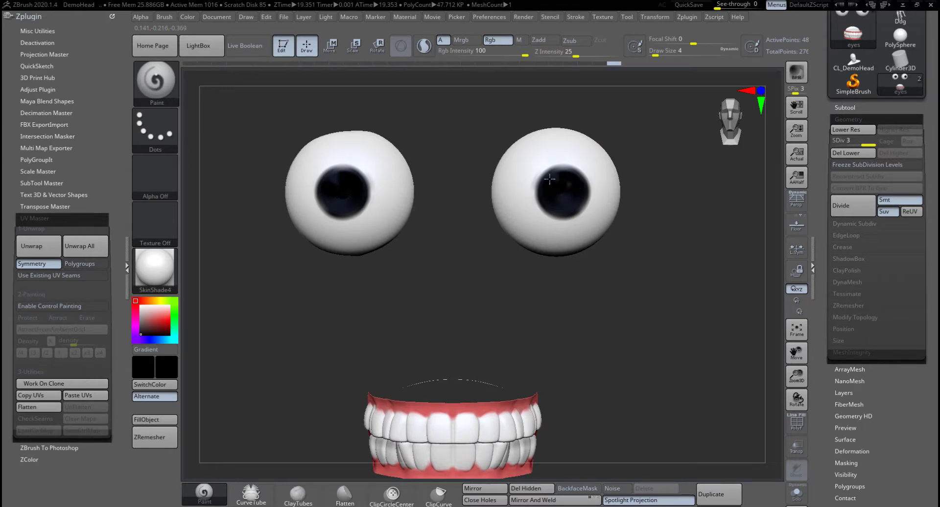
left_click_drag(389, 272, 403, 290, "alt")
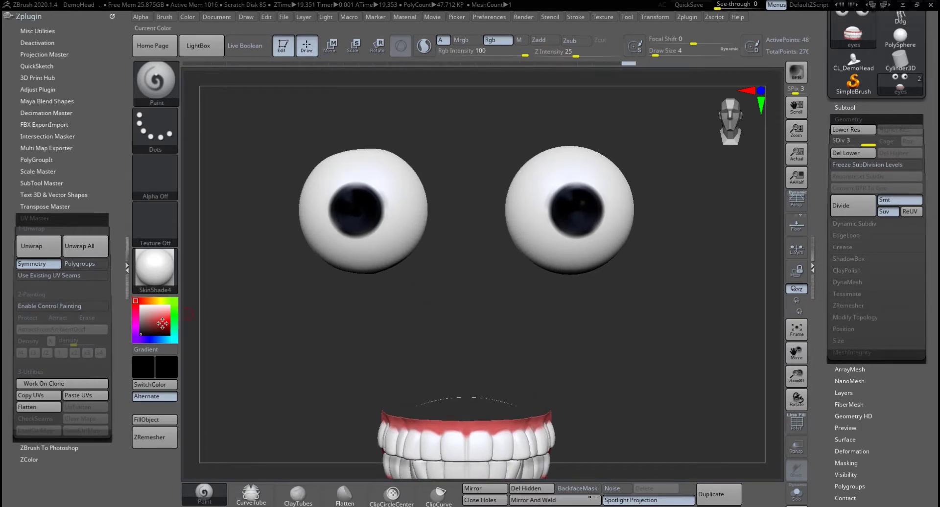
left_click(162, 323)
Test a red vein stroke on the eyeball, undo it, and divide the eyes subtool to subdivision level 4.
left_click_drag(265, 292, 353, 297)
left_click_drag(376, 213, 436, 223)
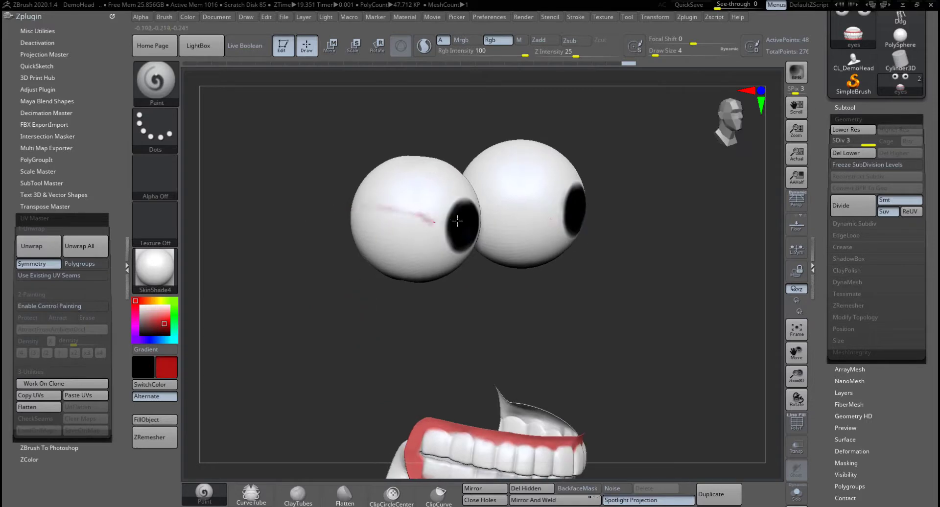
key("ctrl+z")
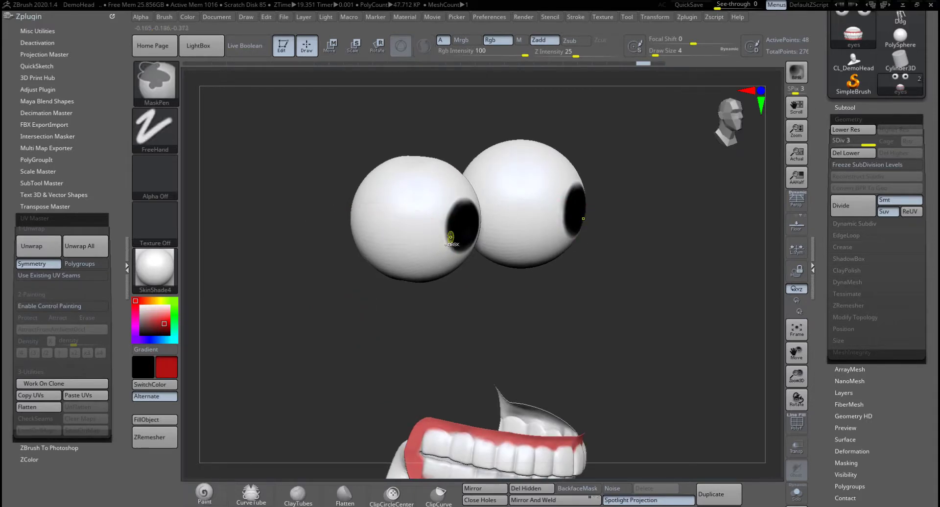
key("ctrl+d")
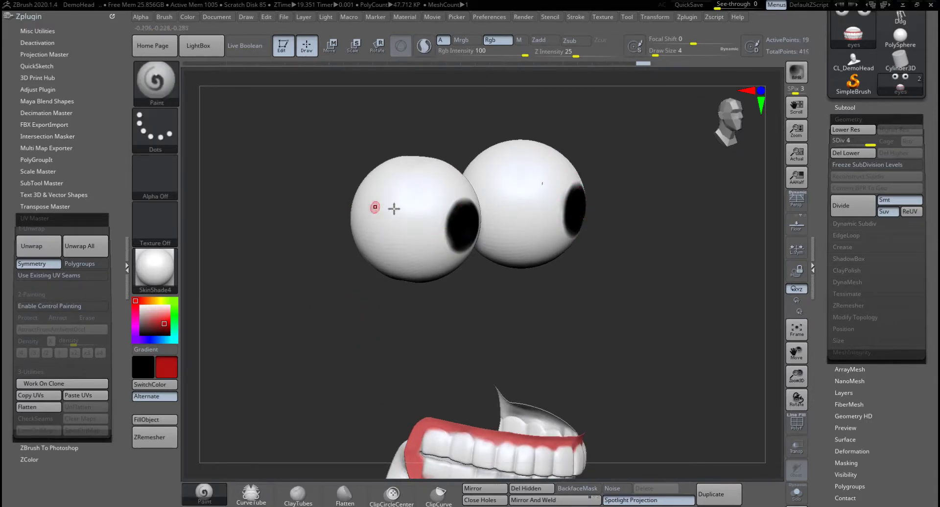
Paint thin dark red veins radiating from the pupils over the sides, tops and undersides of both eyeballs.
mouse_move(357, 216)
left_mouse_down()
mouse_move(446, 222)
mouse_move(401, 216)
left_mouse_up()
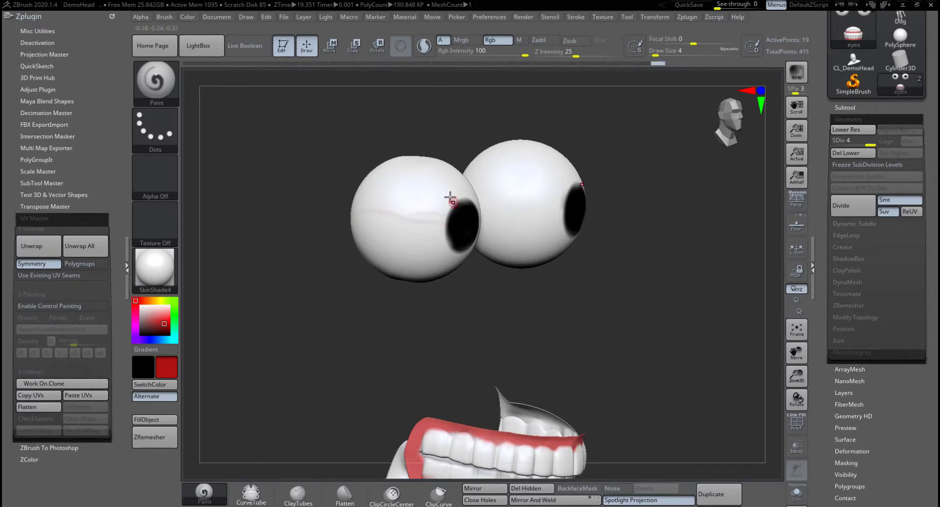
left_click_drag(450, 197, 423, 181)
left_click_drag(424, 180, 454, 195)
right_click_drag(500, 169, 469, 166)
mouse_move(469, 164)
left_mouse_down()
mouse_move(470, 177)
mouse_move(453, 182)
left_mouse_up()
mouse_move(525, 268)
left_mouse_down()
mouse_move(491, 248)
mouse_move(418, 262)
mouse_move(453, 249)
left_mouse_up()
right_click_drag(514, 252, 457, 245)
left_click_drag(488, 242, 508, 258)
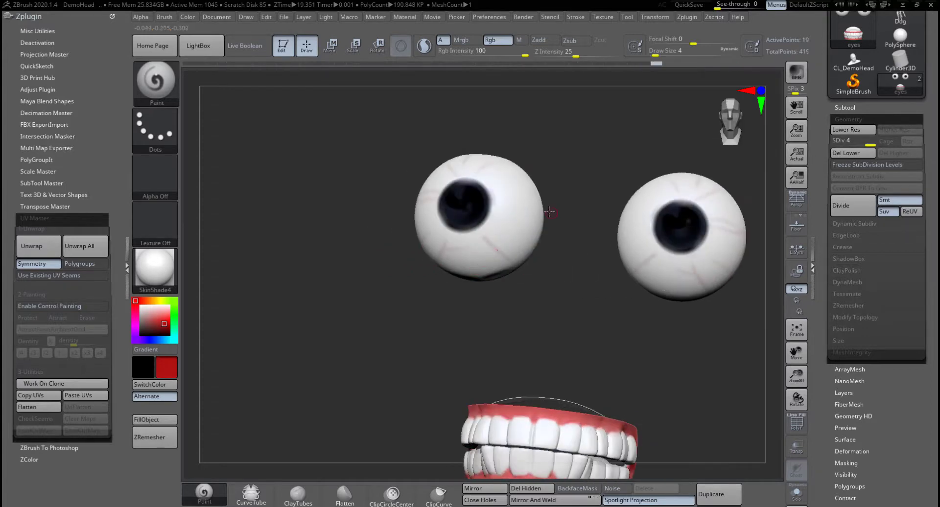
right_click_drag(549, 212, 577, 209)
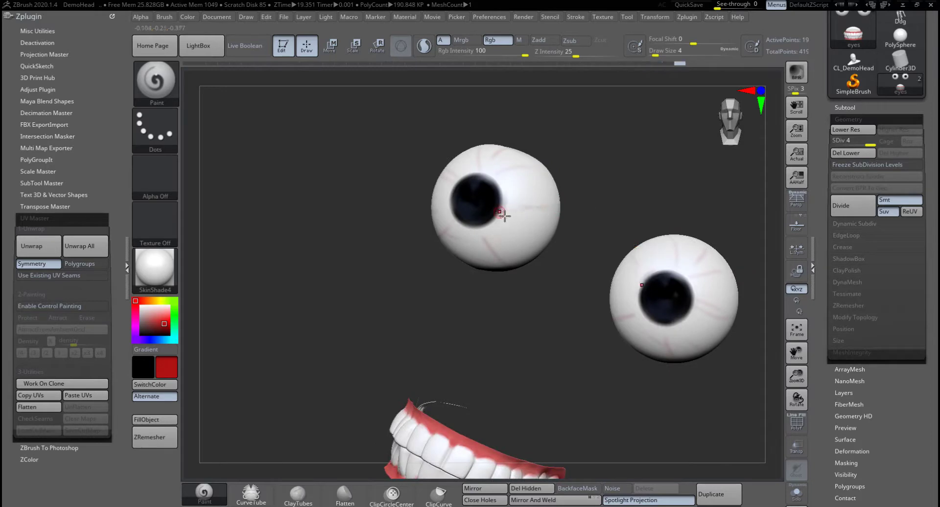
Reduce the Draw Size to 2 and add finer red veins on the whites of both eyes.
key("space")
left_click_drag(540, 241, 533, 240)
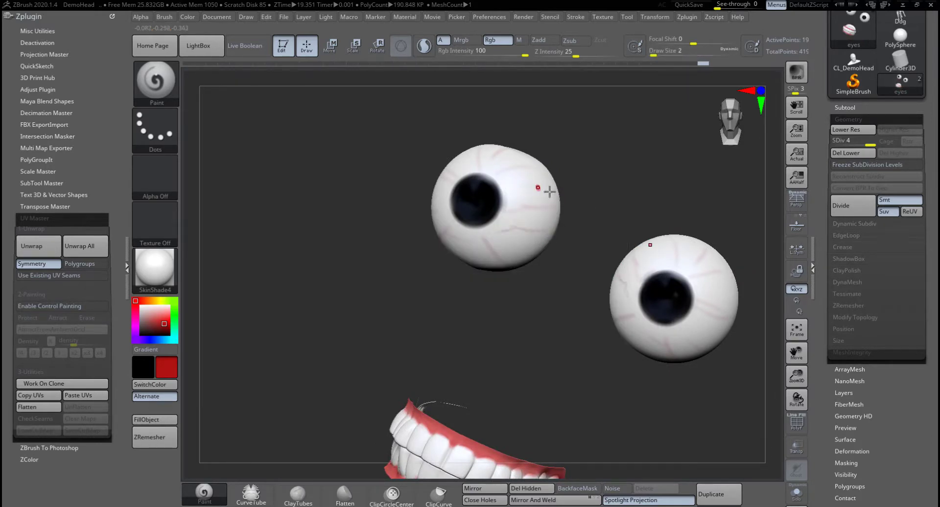
mouse_move(549, 196)
right_mouse_down()
mouse_move(597, 191)
mouse_move(549, 196)
right_mouse_up()
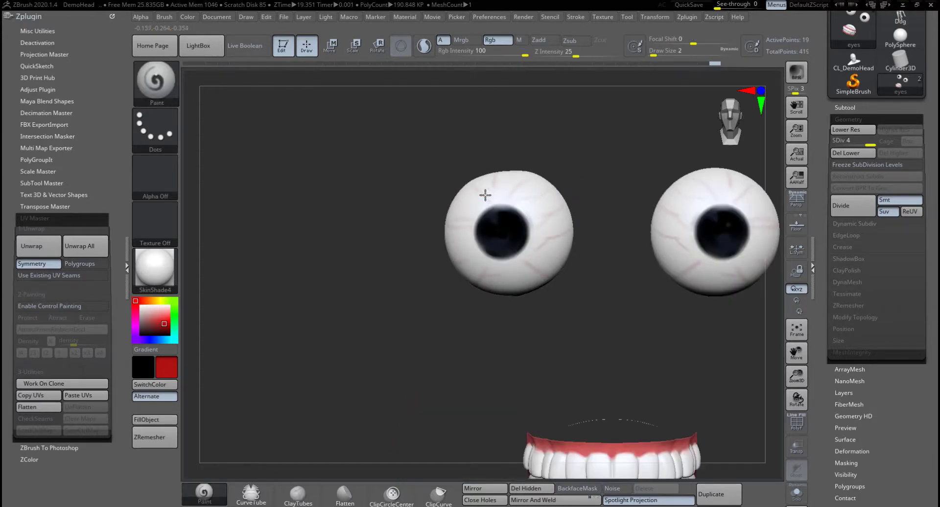
left_click_drag(485, 194, 473, 195)
right_click_drag(579, 198, 506, 190, "alt")
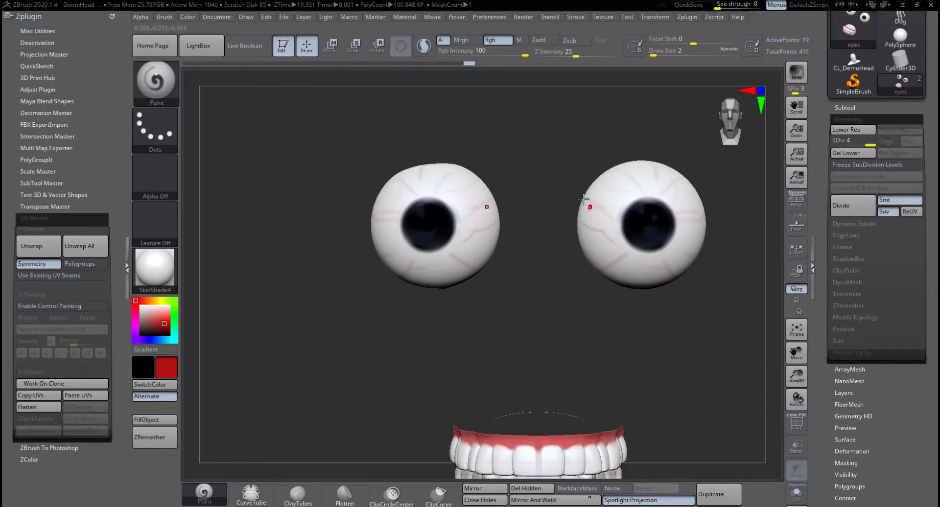
Create a UV Master work clone of the eyes subtool, unwrap it with Symmetry on, and check its flattened UV layout.
left_click(42, 385)
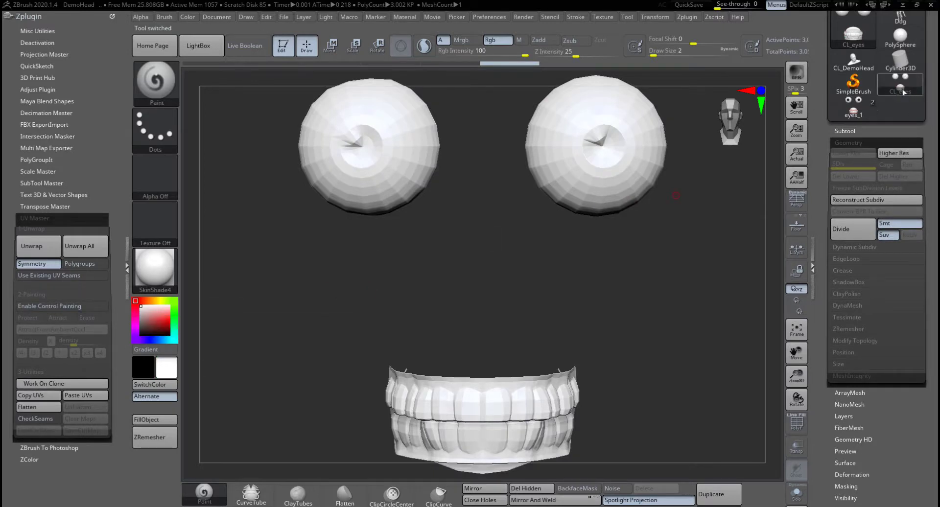
left_click(41, 250)
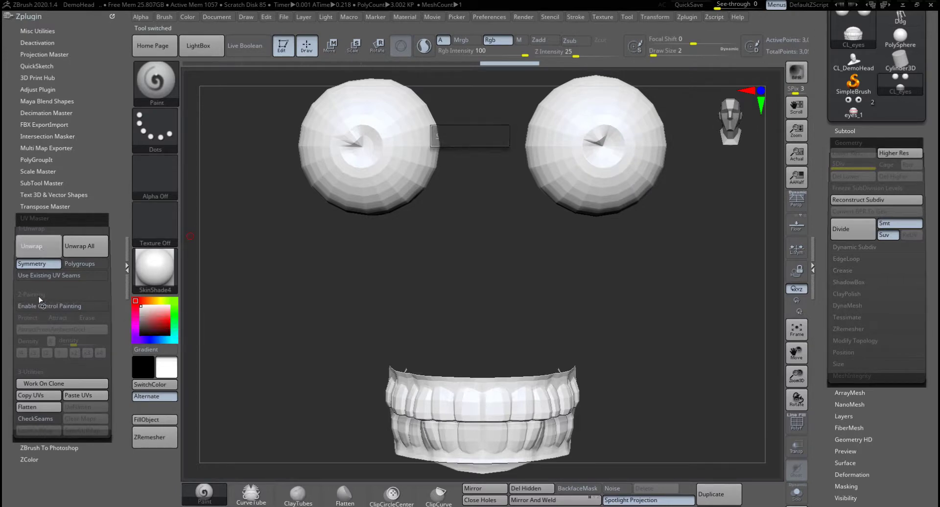
left_click(38, 406)
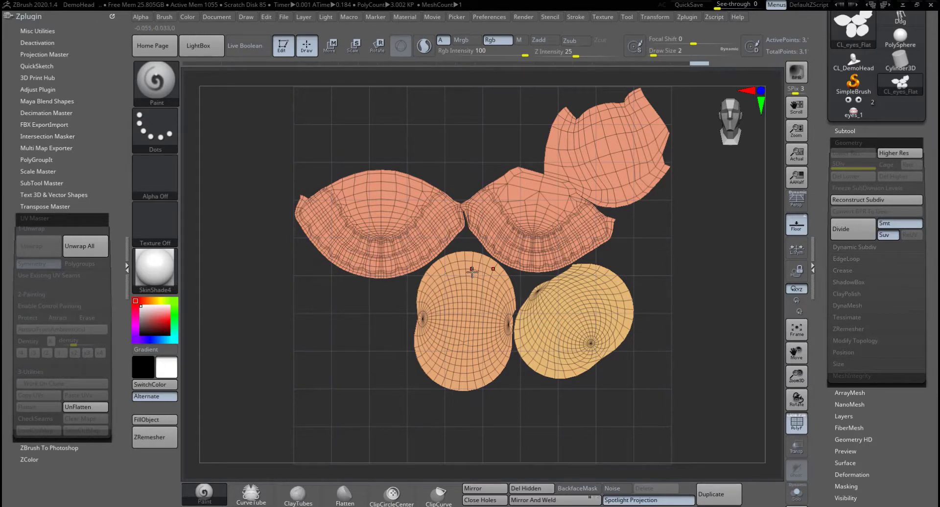
left_click(88, 407)
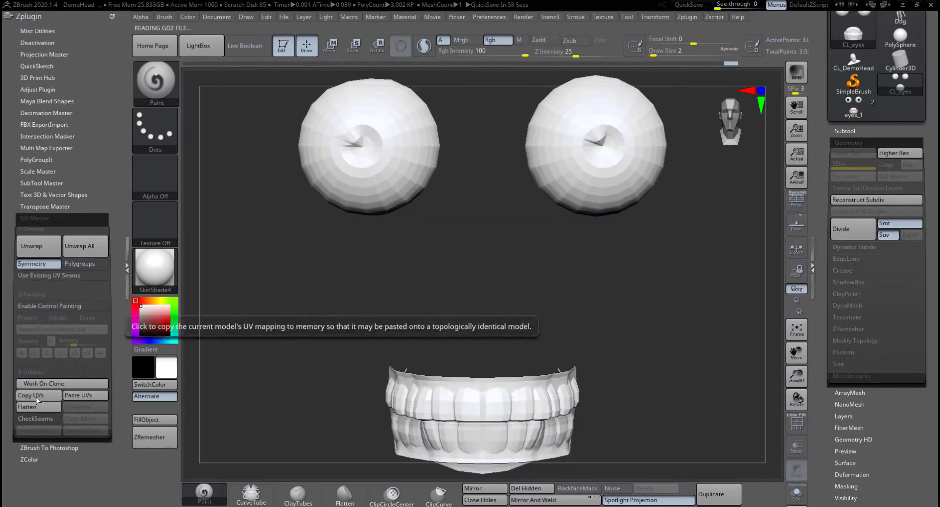
Copy the UVs from the CL_eyes clone and paste them onto the painted eyes_1 subtool.
left_click(37, 396)
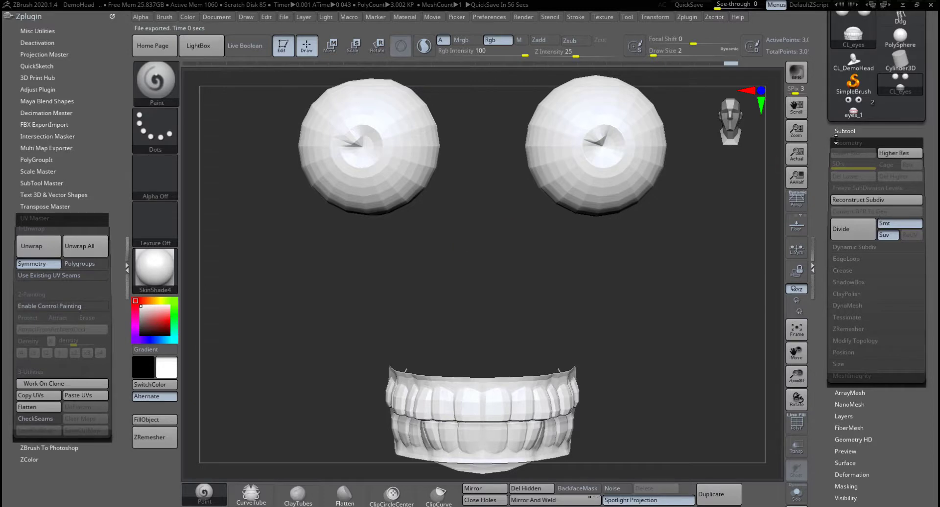
left_click(841, 115)
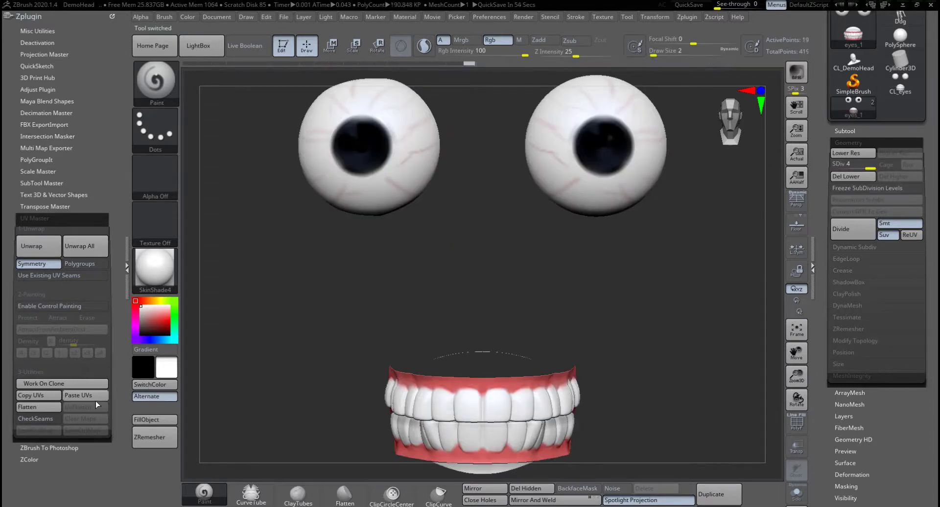
left_click(81, 396)
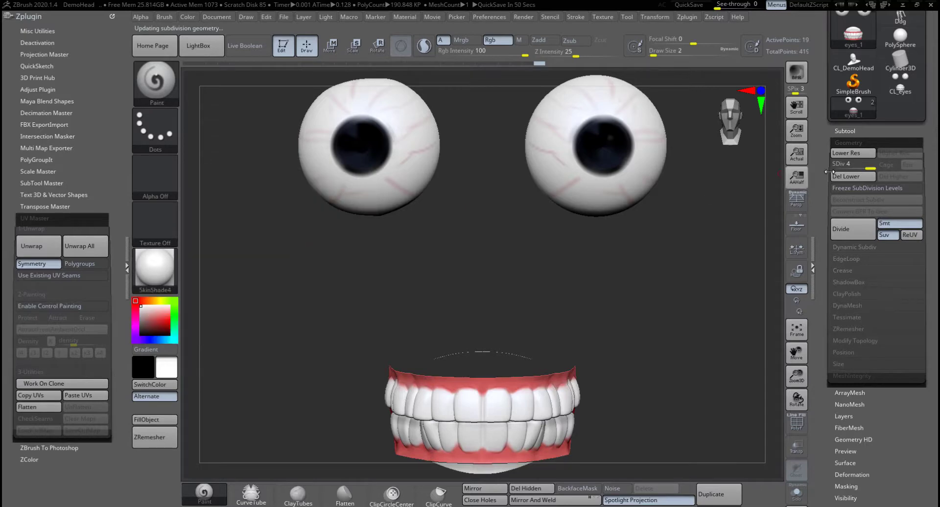
Switch to the DemoHead_1 subtool with the whole bust in view and dock the Texture palette in the side tray.
left_click(845, 131)
left_click(850, 162)
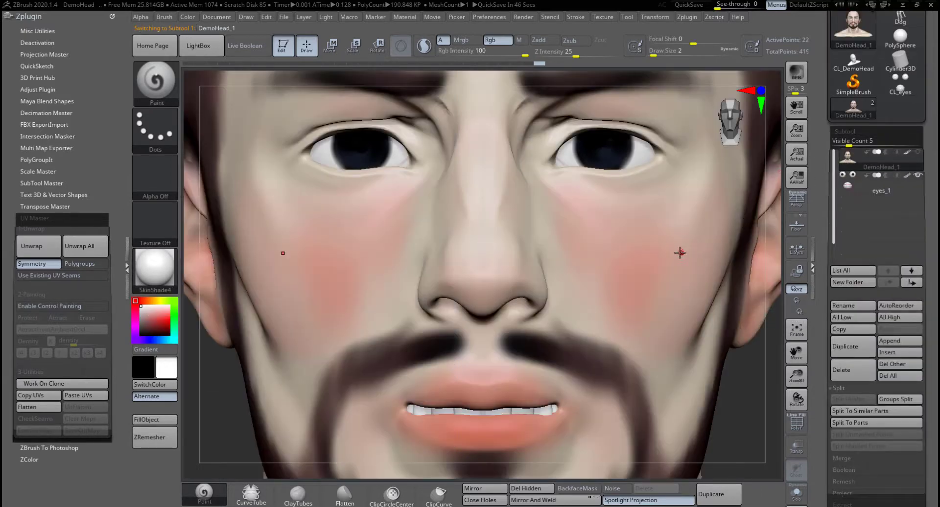
key("f")
left_click_drag(645, 314, 635, 293, "alt")
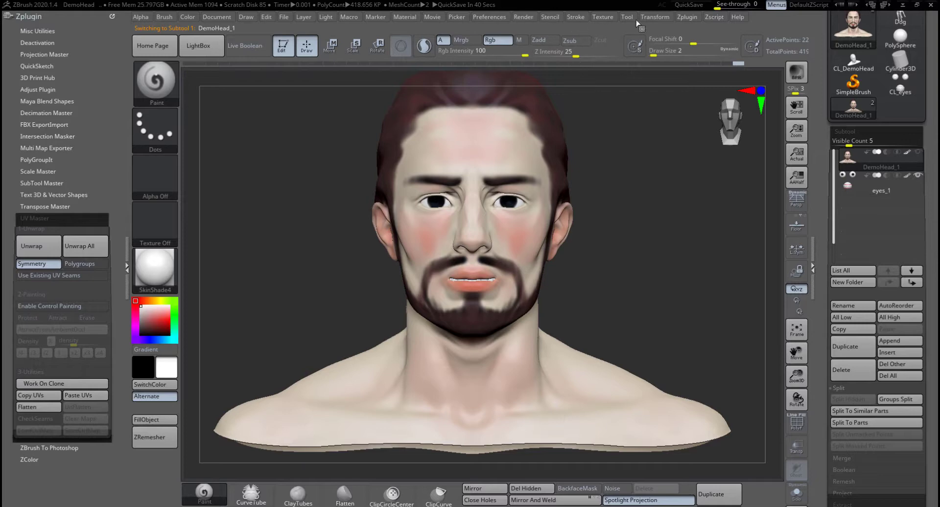
left_click(602, 19)
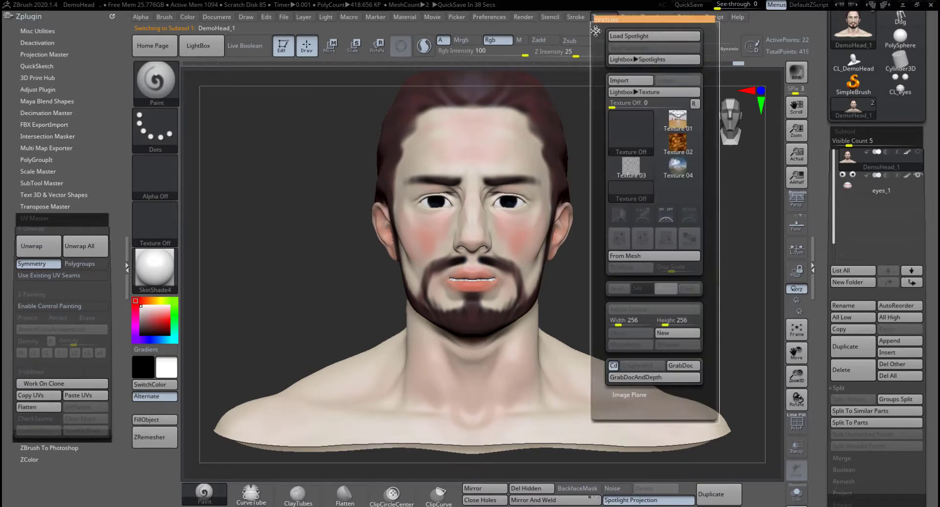
left_click_drag(595, 31, 206, 96)
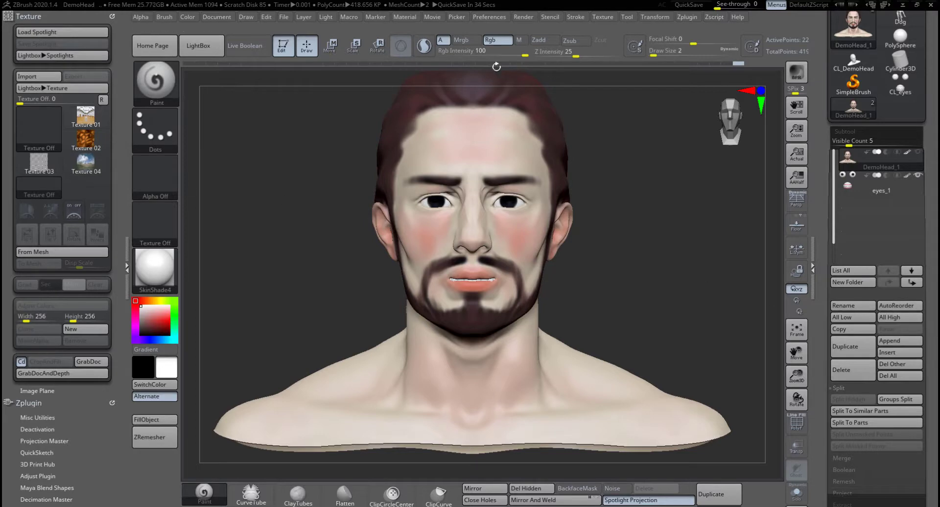
Set the UV Map Size of DemoHead_1 to 2048.
left_click_drag(930, 346, 924, 102)
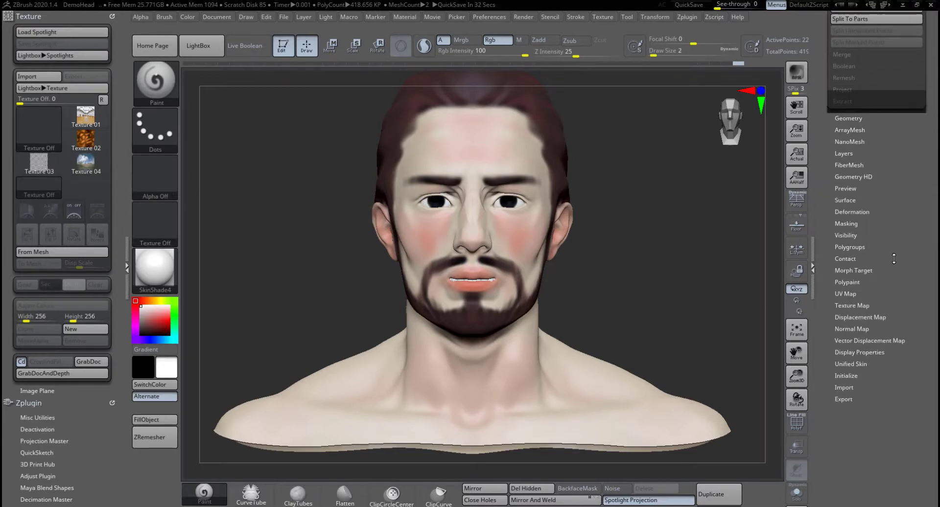
left_click(851, 294, "shift")
left_click(852, 293, "shift")
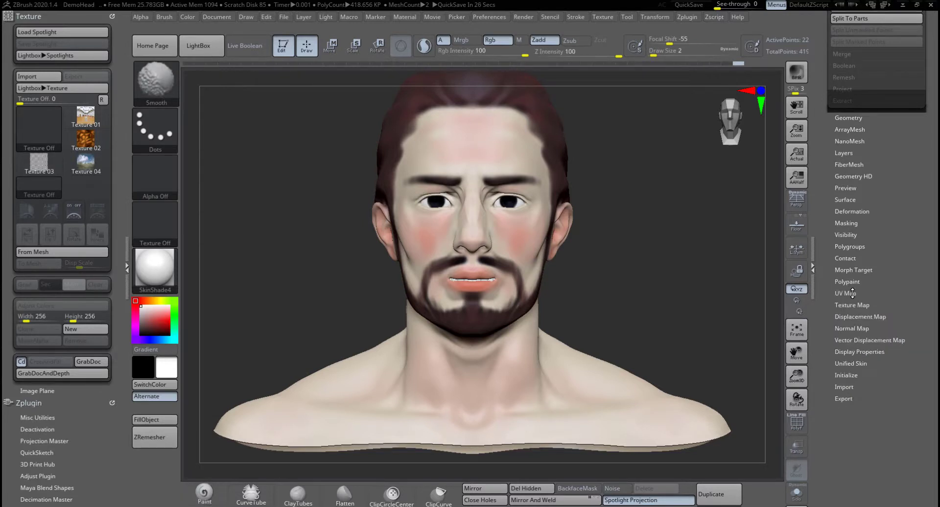
left_click(852, 293, "shift")
mouse_move(918, 338)
left_mouse_down()
mouse_move(918, 202)
mouse_move(918, 216)
left_mouse_up()
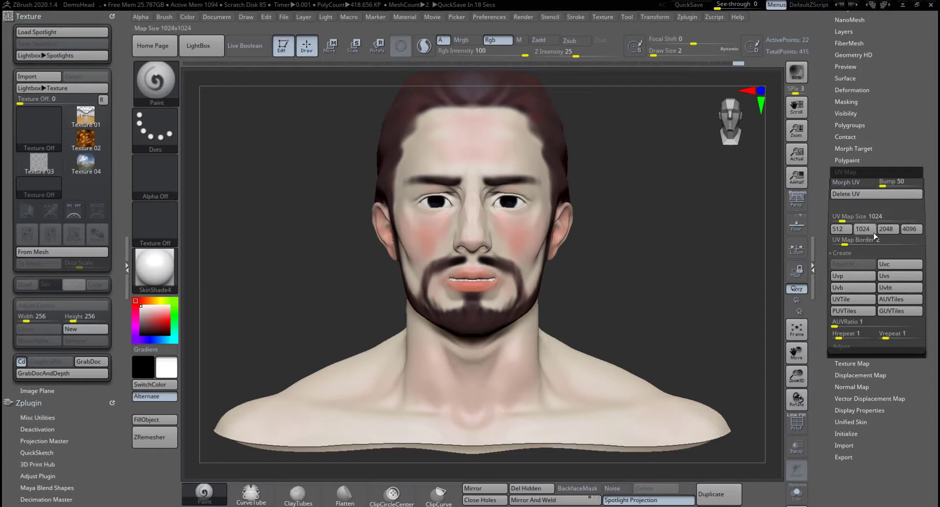
left_click(886, 229)
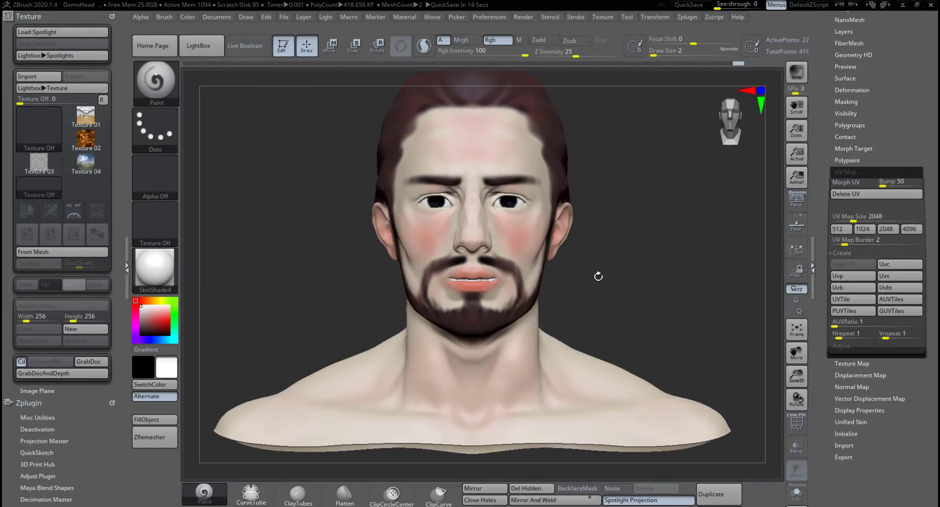
left_click(839, 233)
left_click(861, 233)
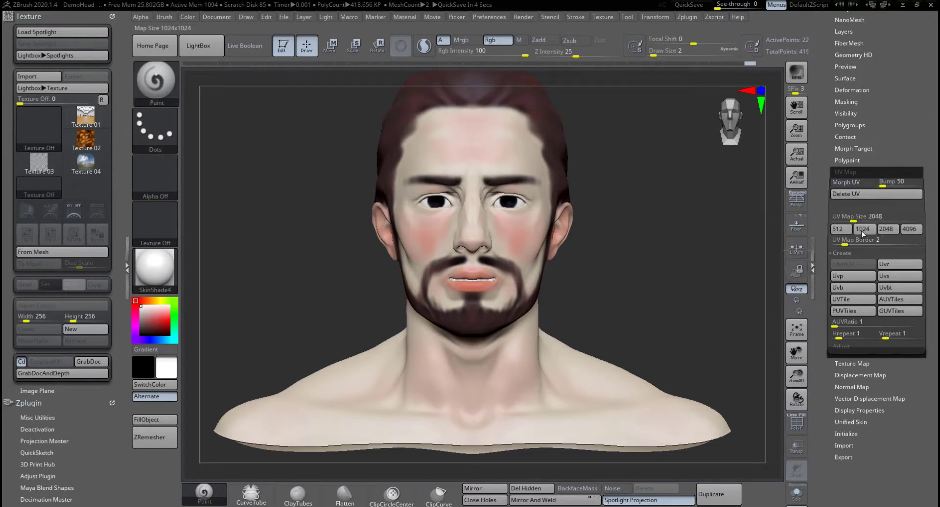
left_click(886, 228)
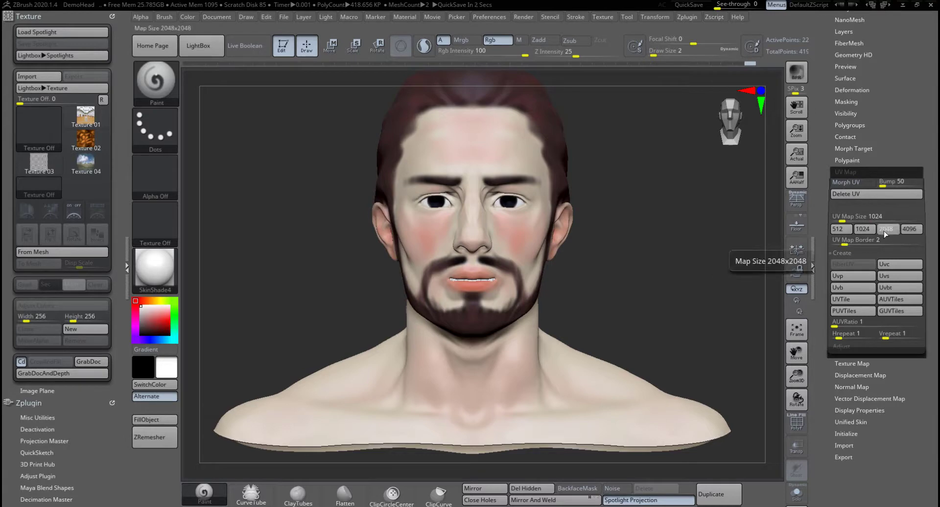
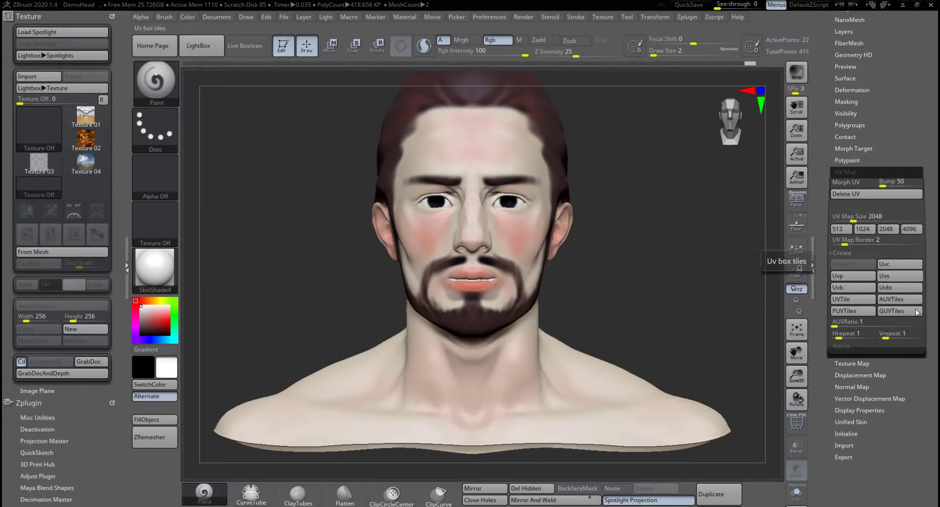
Create a new blank texture map for DemoHead_1 and collapse the texture creation options.
left_click_drag(858, 375, 858, 337)
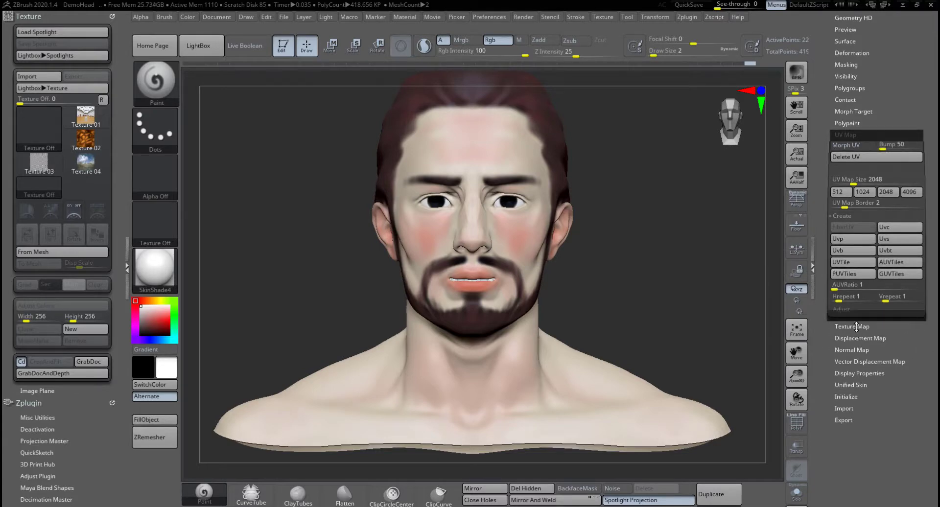
left_click(855, 327)
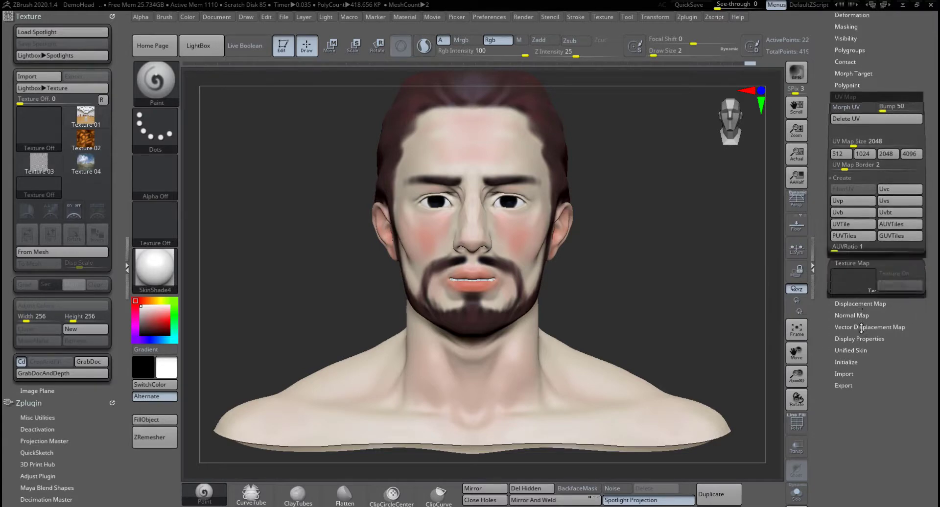
left_click_drag(888, 366, 888, 417)
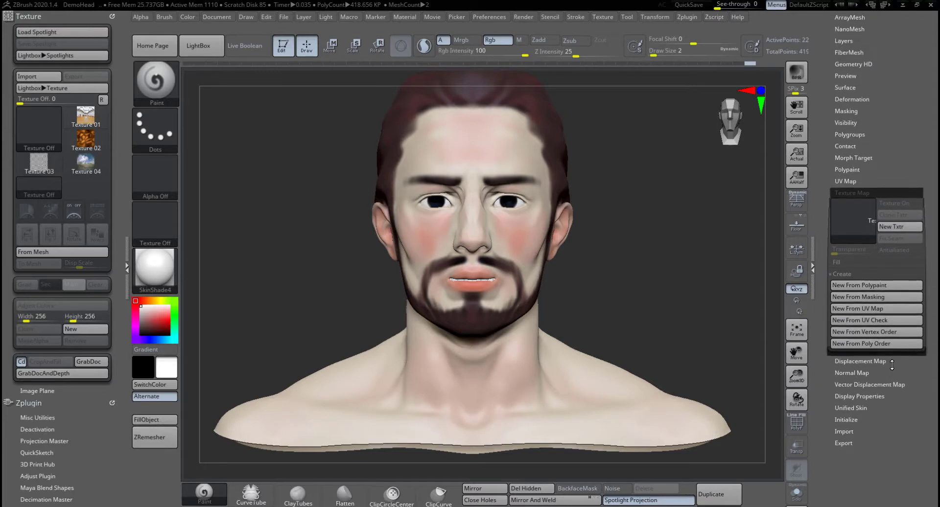
left_click(897, 228)
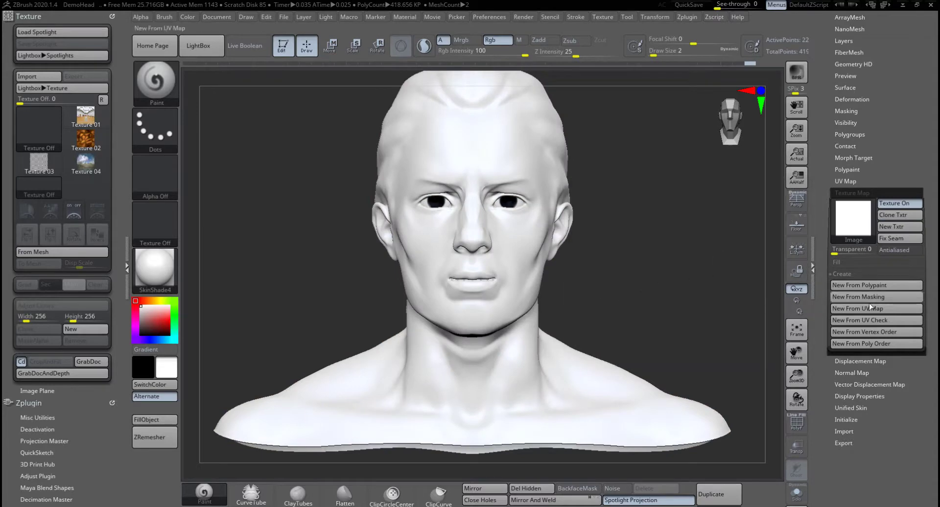
left_click(837, 274)
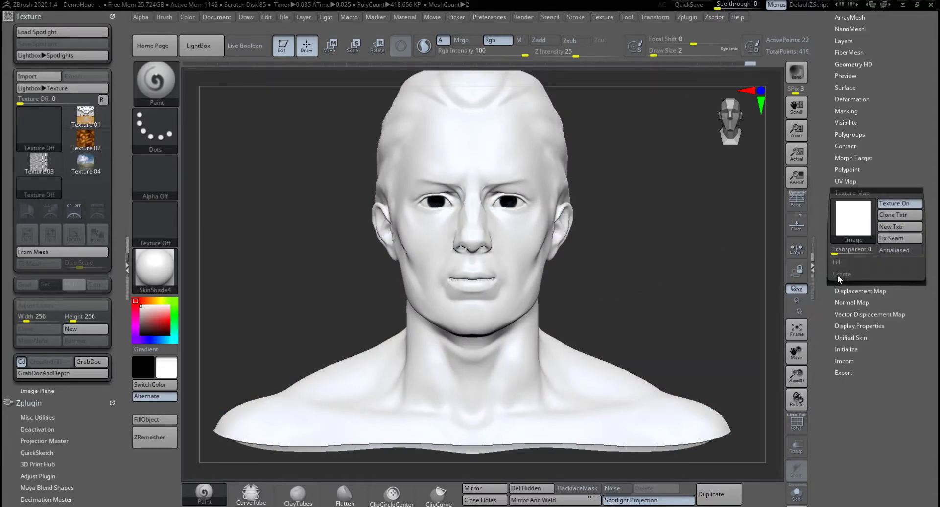
Create DemoHead_1's texture map from its polypaint.
left_click(840, 274)
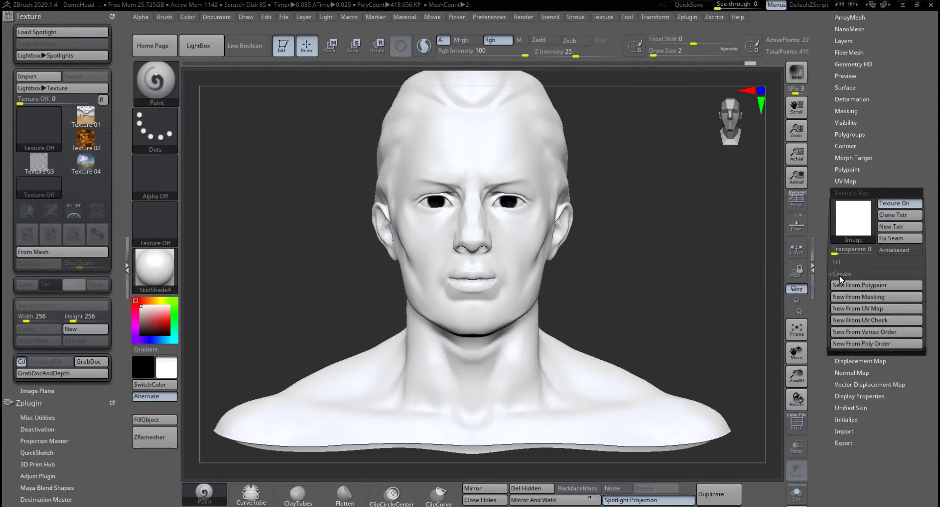
left_click(865, 287)
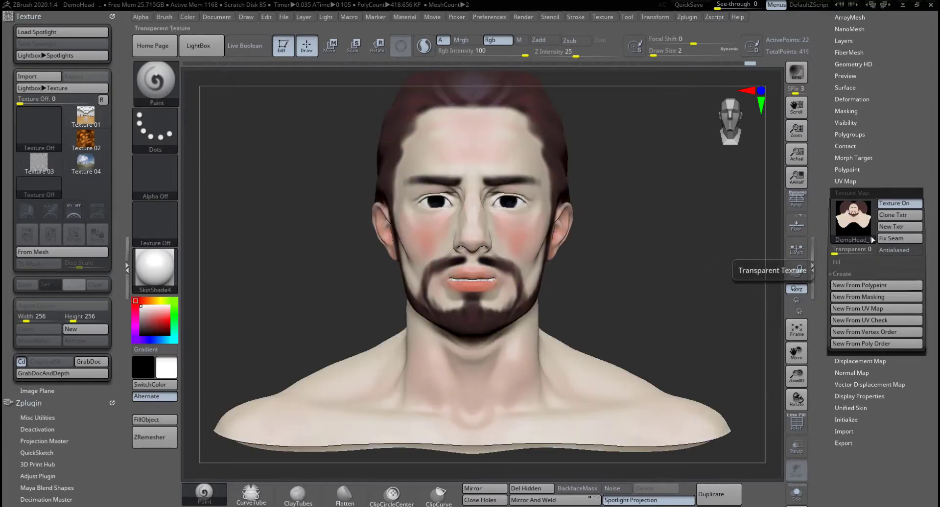
mouse_move(860, 225)
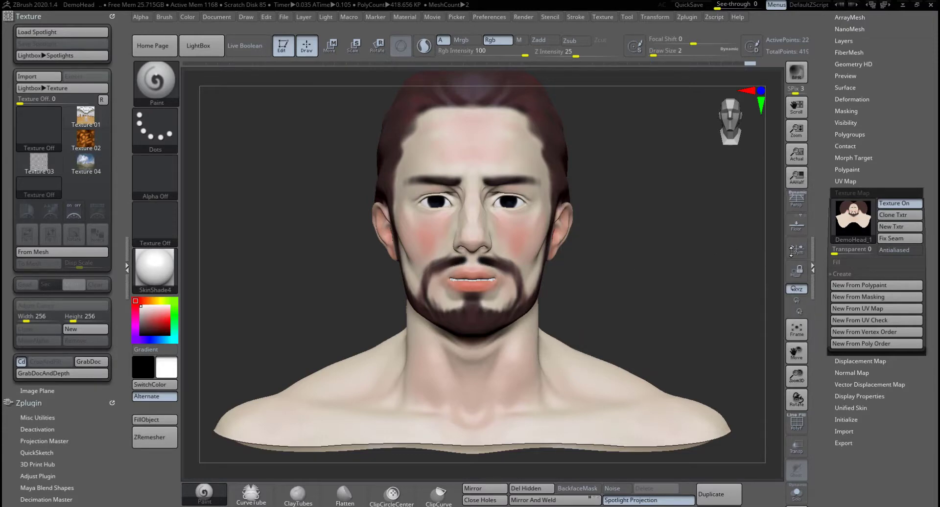
Clone DemoHead_1's texture map into the Texture palette and flip the copy vertically.
left_click(894, 221)
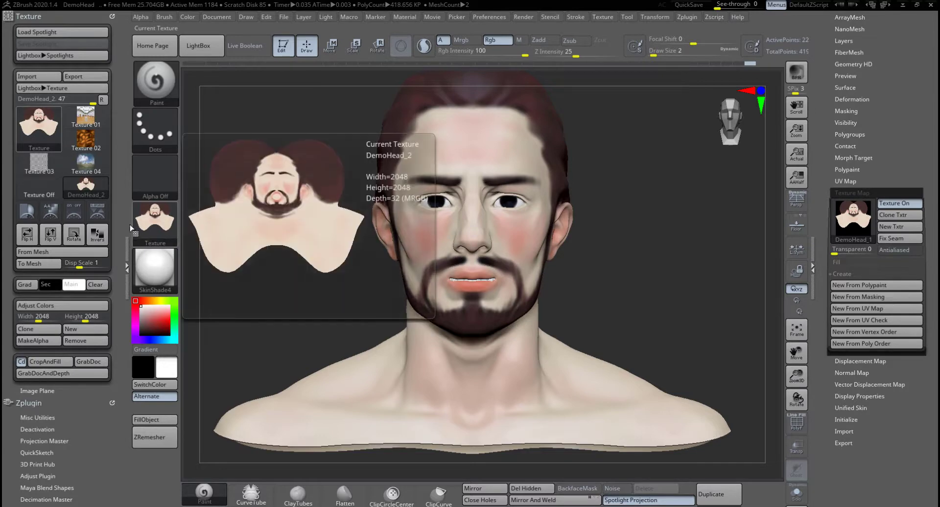
mouse_move(51, 144)
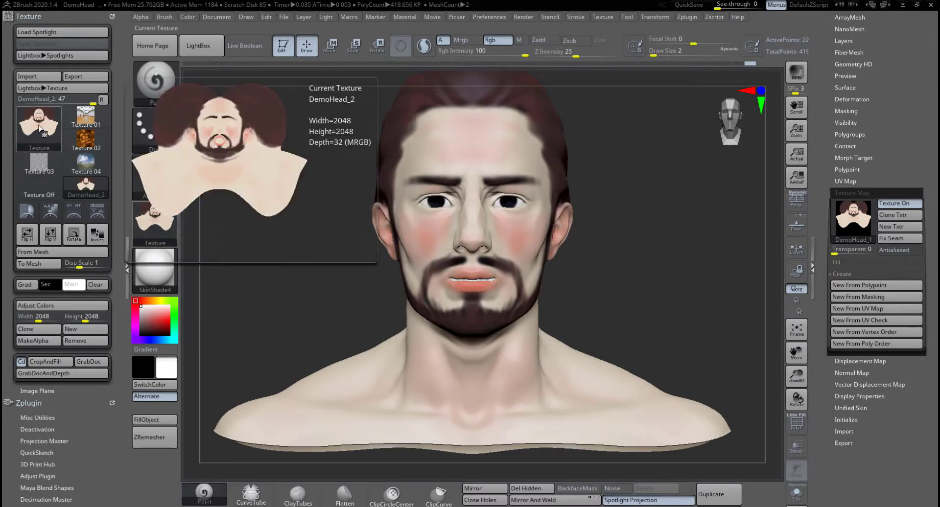
left_click(51, 237)
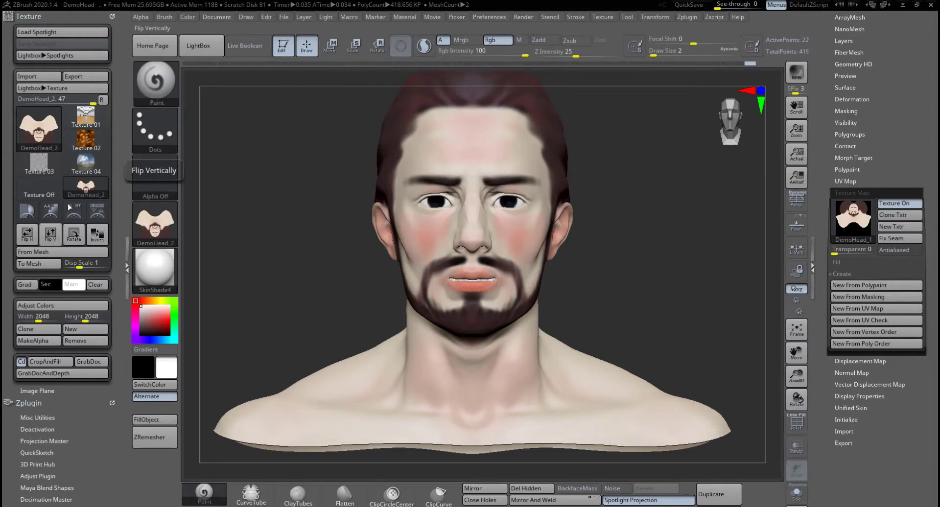
Export the flipped head texture as the JPEG file DemoHead_2.jpg in the 14-UVmap folder, accepting the export preview.
left_click(79, 80)
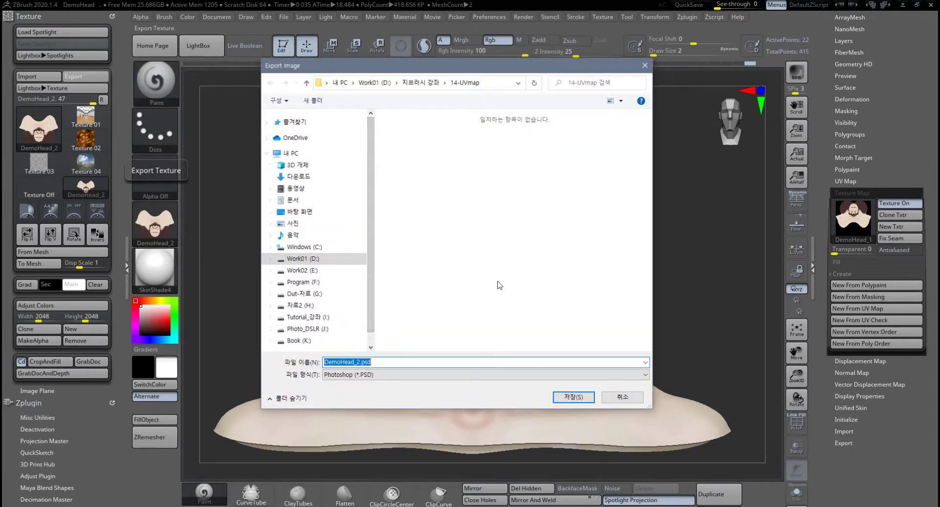
left_click(394, 378)
left_click(364, 393)
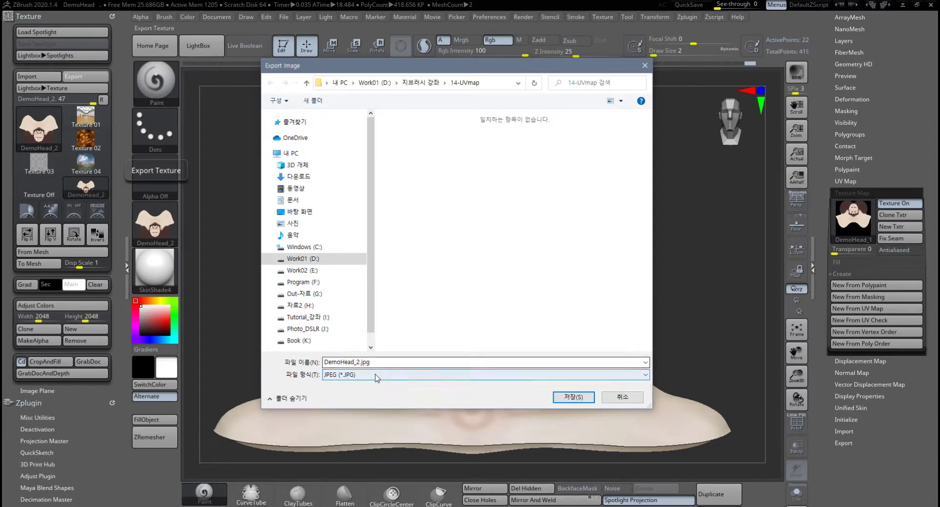
left_click(377, 375)
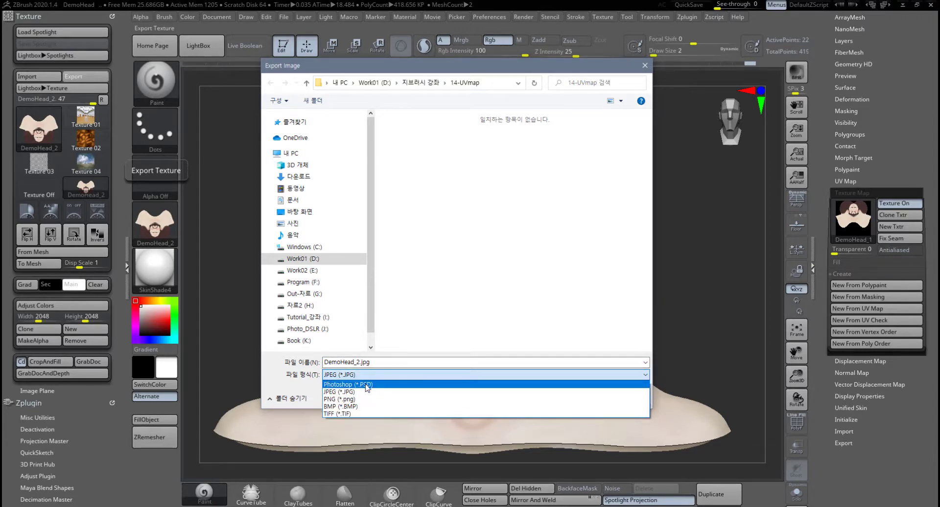
left_click(363, 392)
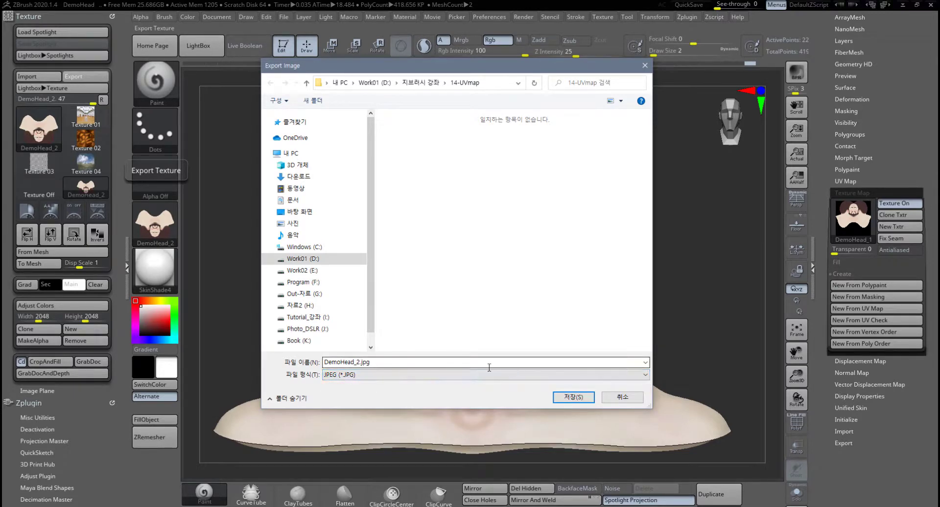
left_click(573, 398)
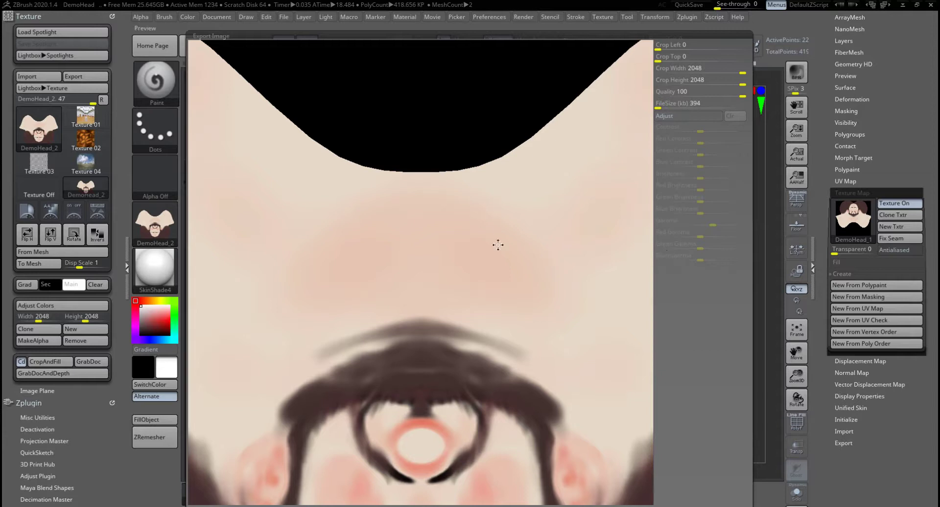
scroll(488, 330, "down", 6)
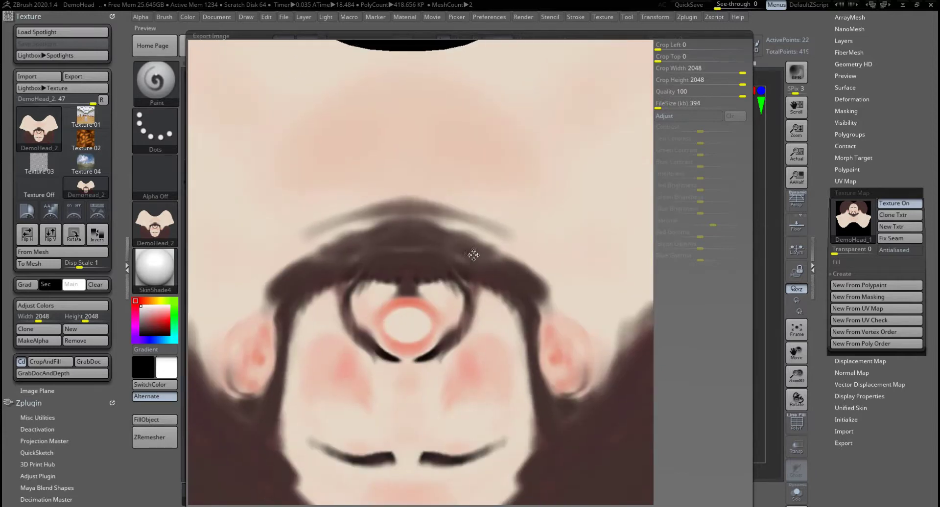
scroll(474, 196, "down", 1)
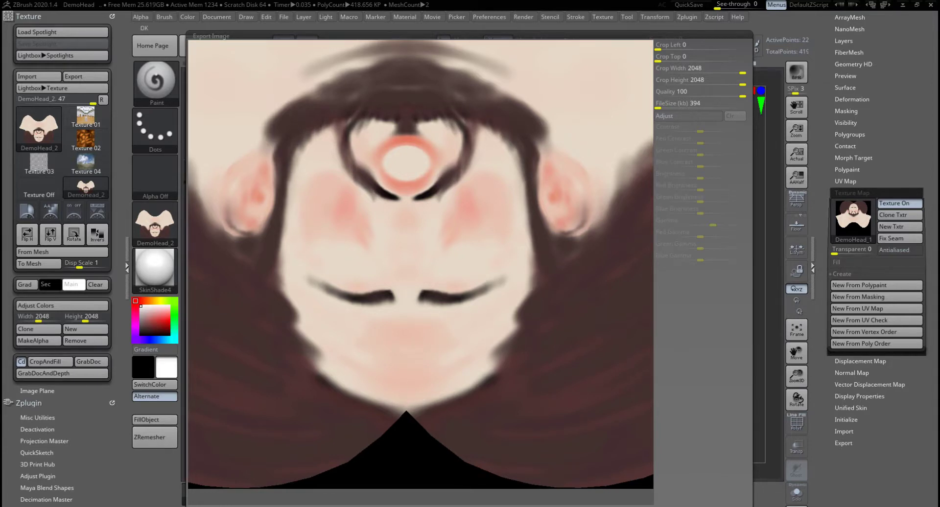
key("Return")
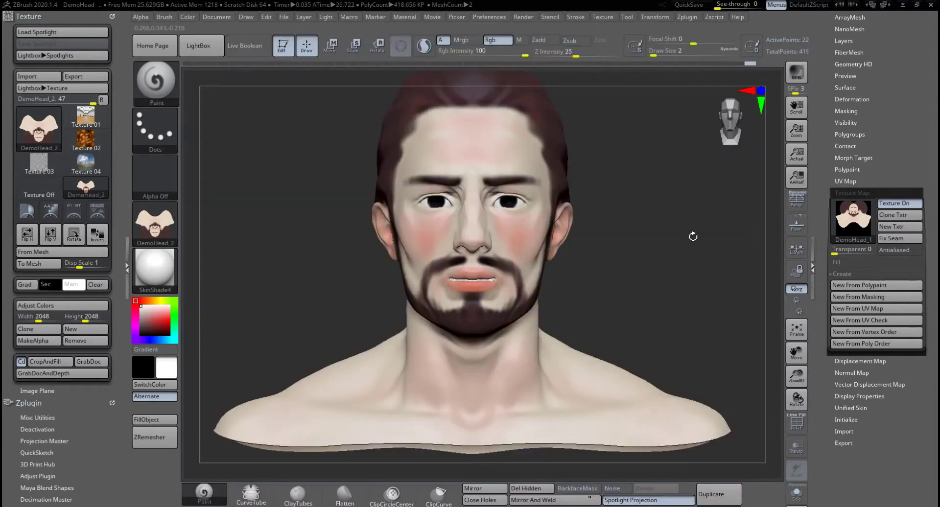
Switch to the eyes_1 subtool and set its UV Map Size to 2048.
scroll(862, 156, "up", 5)
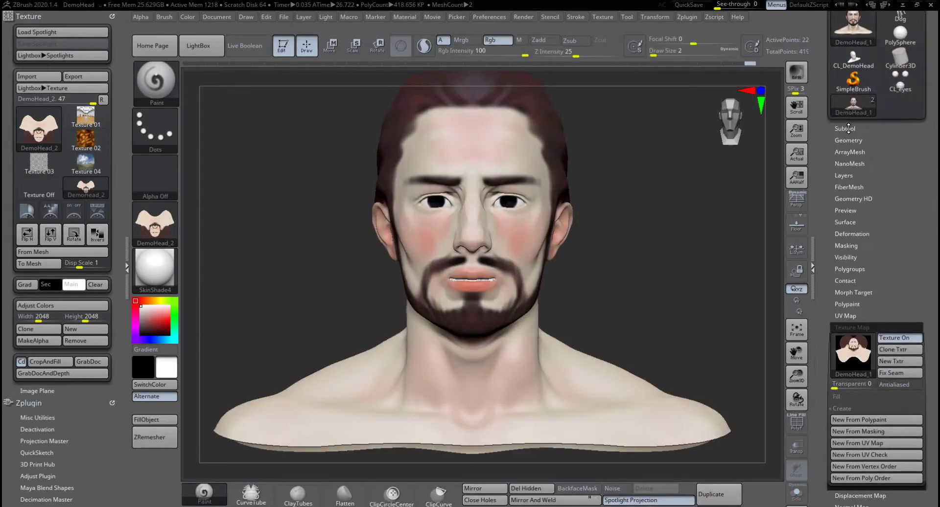
left_click(848, 128)
left_click(857, 182)
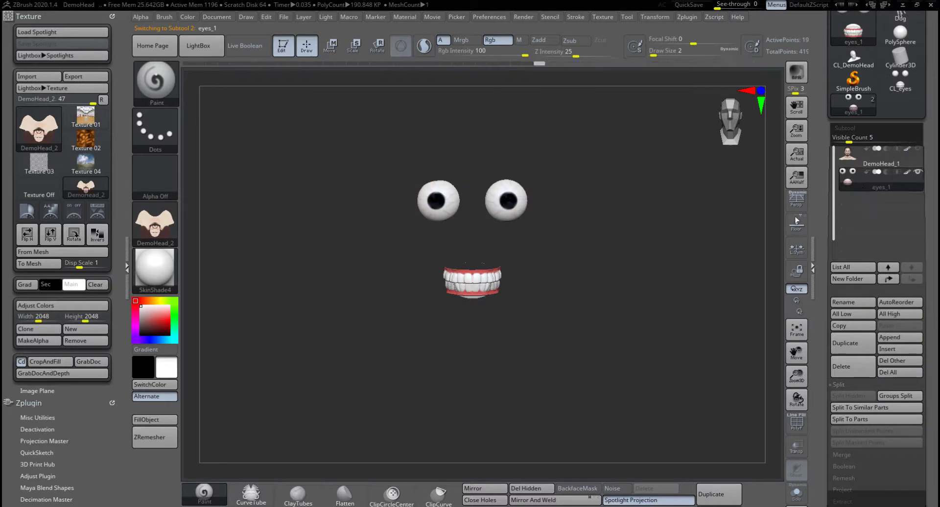
scroll(933, 279, "down", 6)
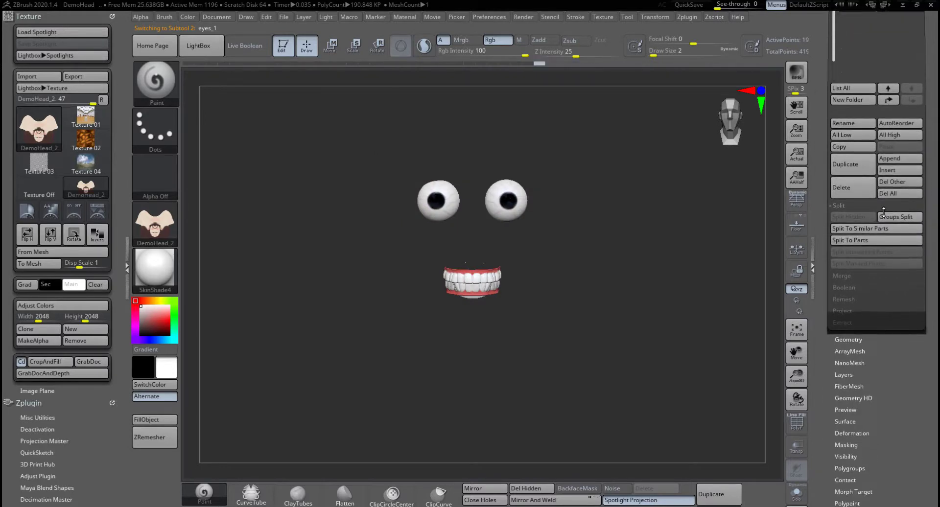
scroll(891, 365, "down", 4)
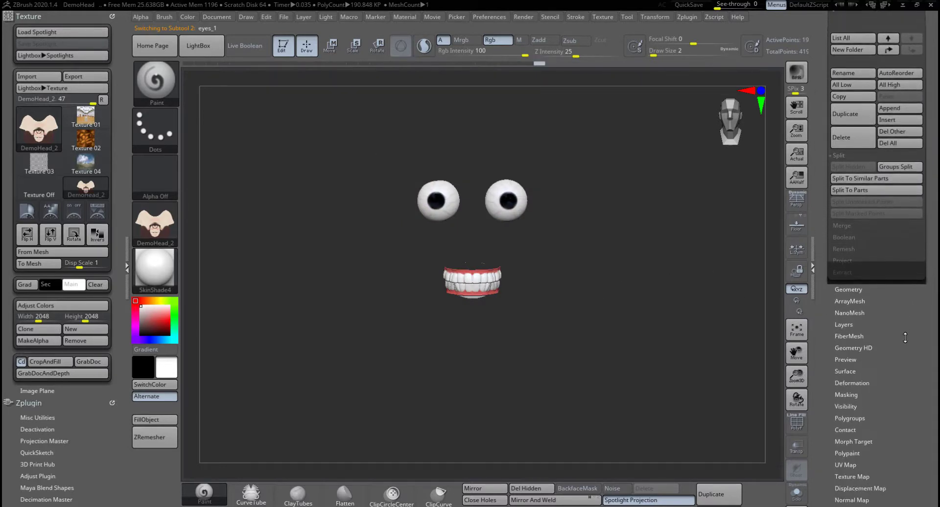
scroll(902, 305, "down", 3)
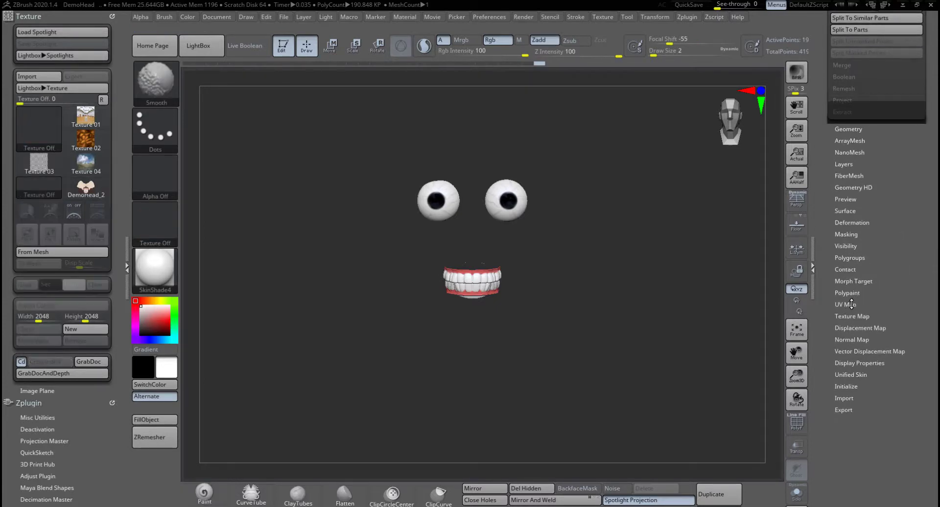
left_click(850, 305)
scroll(901, 224, "down", 2)
scroll(901, 225, "down", 3)
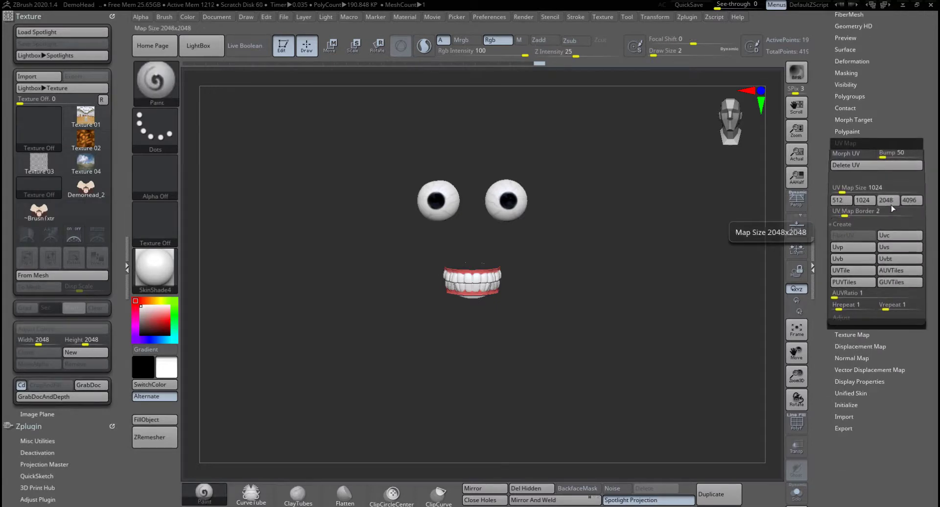
left_click(886, 200)
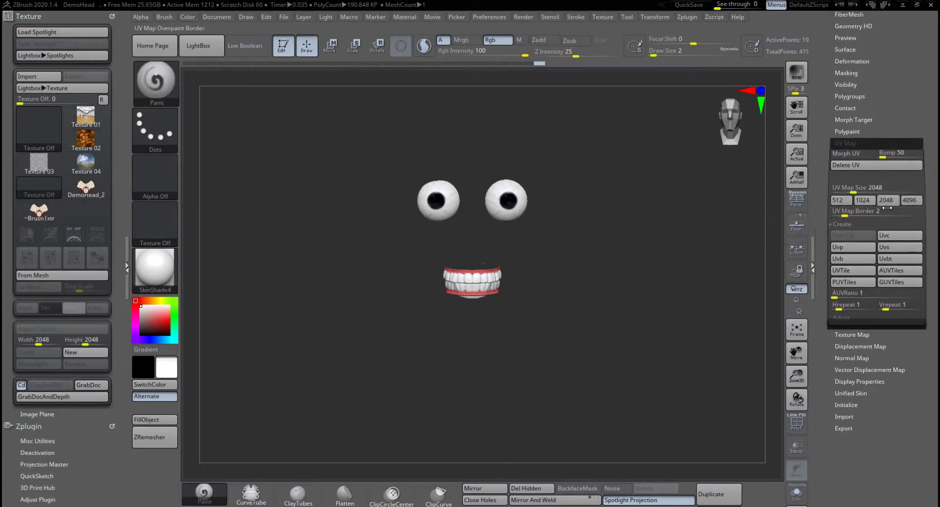
Create a new texture map for eyes_1 and generate its contents from the polypaint.
left_click(858, 336)
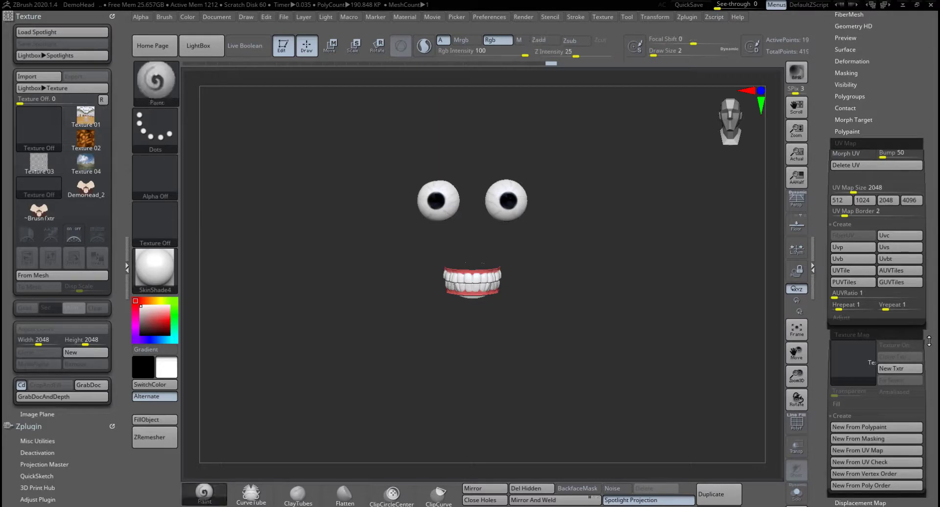
scroll(929, 340, "down", 1)
scroll(931, 310, "down", 3)
left_click(876, 326)
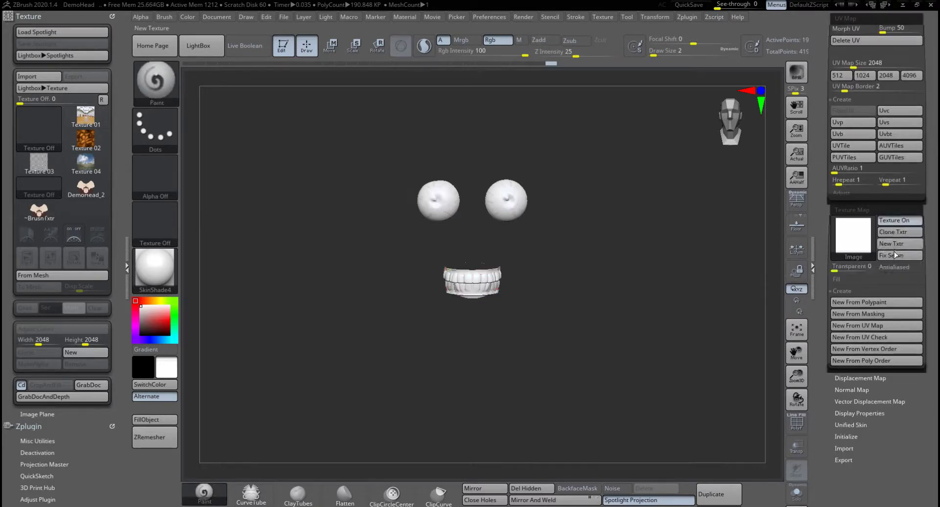
left_click(869, 304)
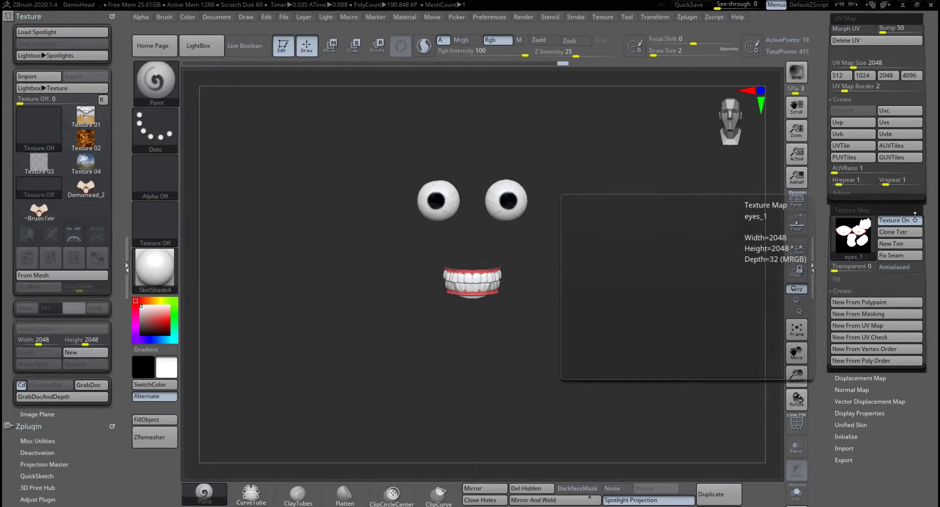
Clone the eyes_1 texture map into the Texture palette and flip the copy vertically.
mouse_move(848, 241)
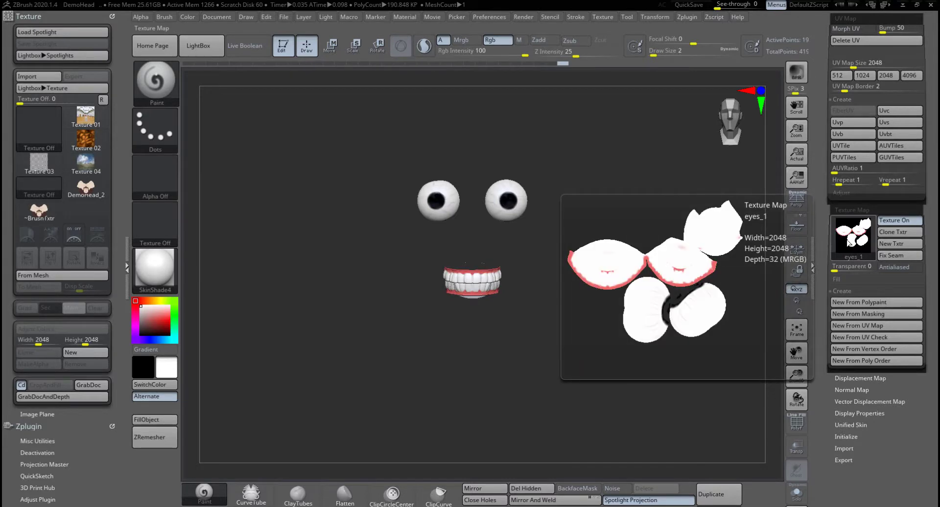
left_click(897, 234)
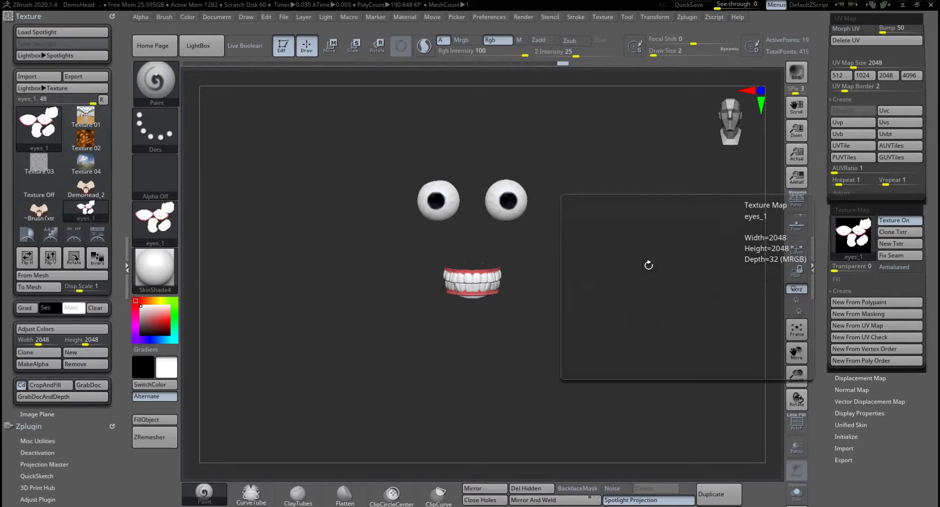
left_click(51, 261)
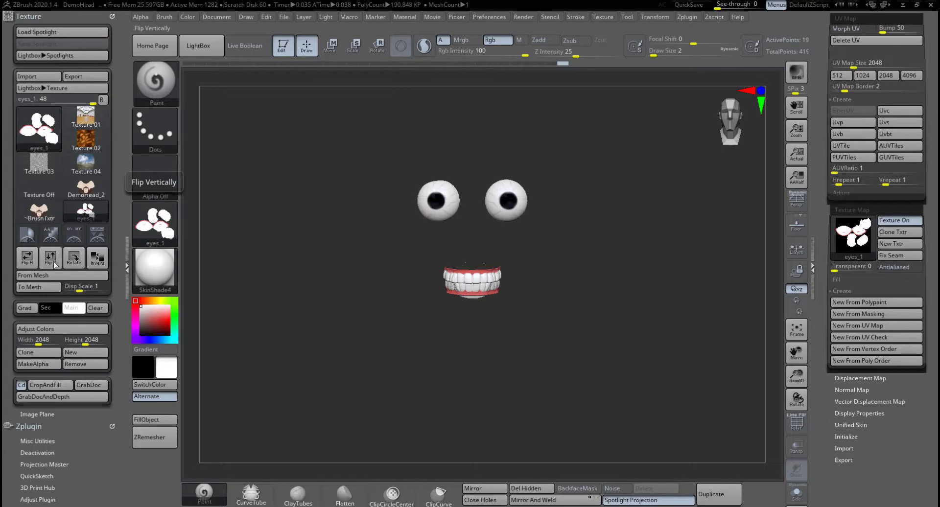
Export the flipped eyes and teeth texture as the JPEG file eyes_1.jpg in the 14-UVmap folder, accepting the export preview.
left_click(86, 77)
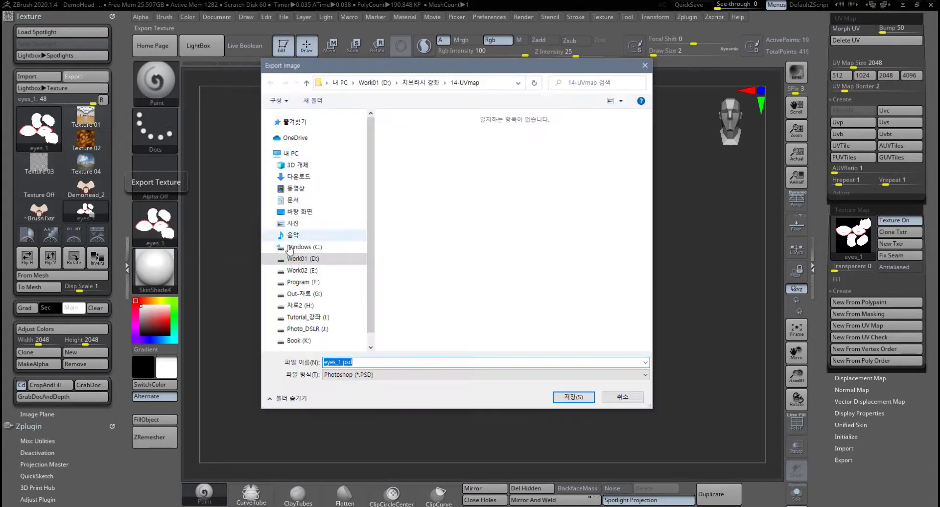
left_click(360, 375)
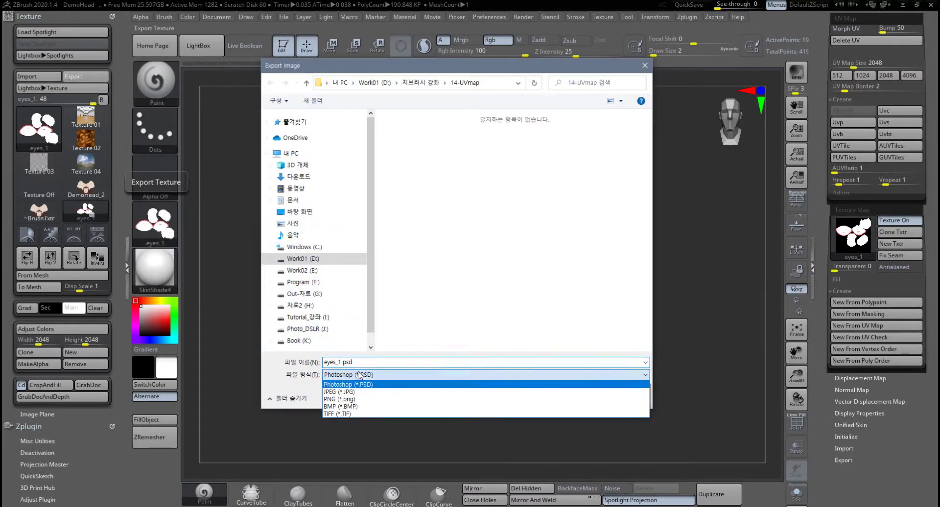
left_click(343, 392)
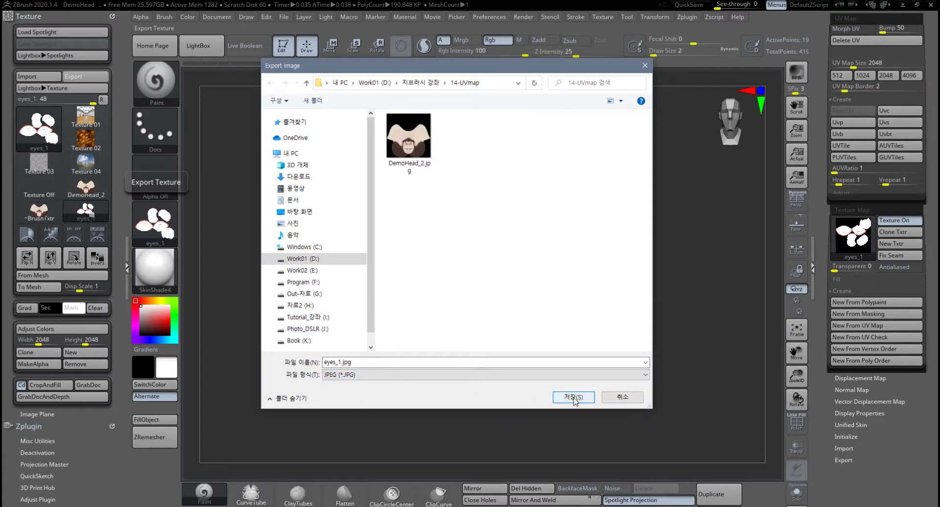
left_click(572, 398)
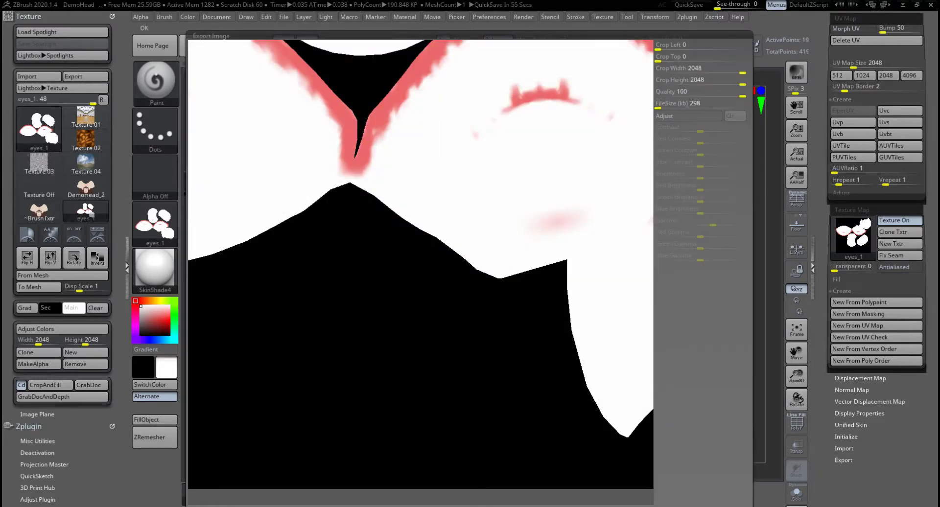
left_click(437, 505)
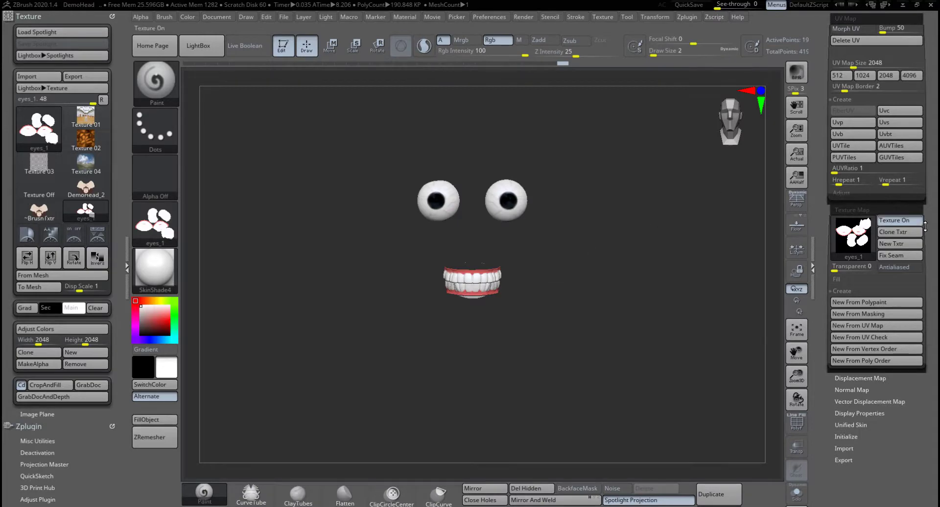
Examine the Geometry settings and subdivision level of the eyes_1 subtool.
left_click_drag(841, 20, 841, 177)
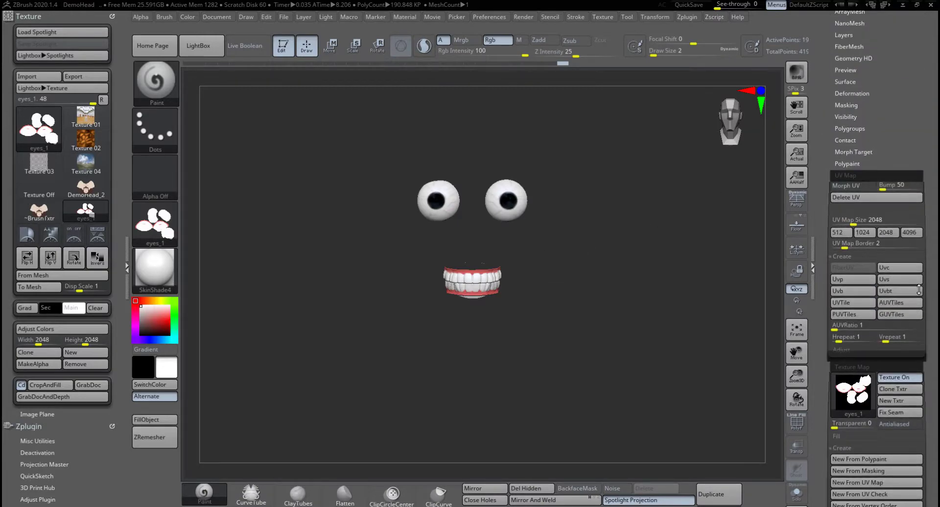
left_click(848, 176)
left_click_drag(871, 19, 867, 309)
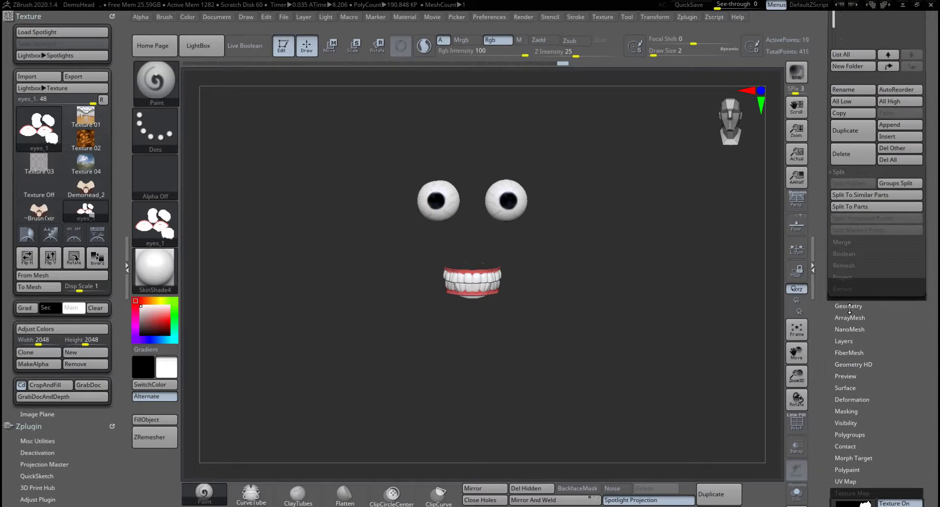
left_click(848, 306)
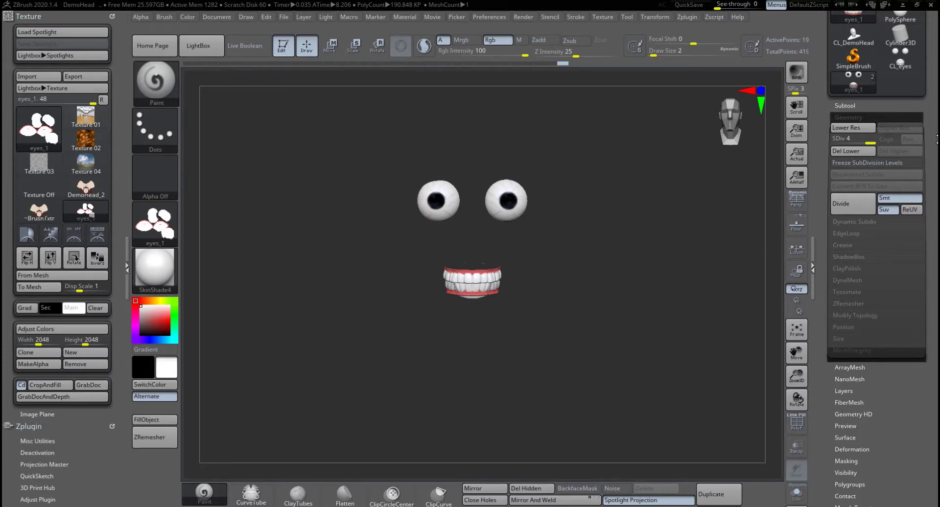
Switch to the DemoHead_1 subtool and export its mesh as the OBJ file DemoHead_1.obj in the 14-UVmap folder.
scroll(837, 173, "up", 3)
left_click(837, 168)
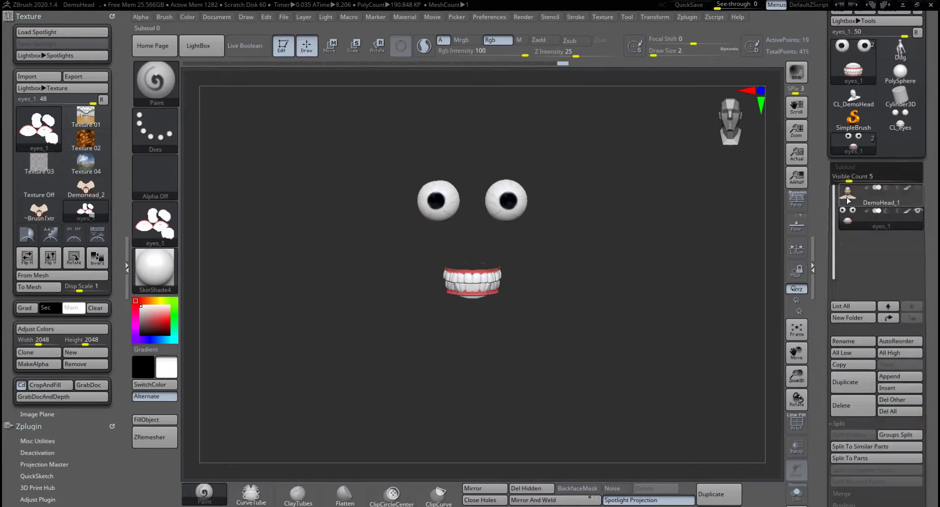
left_click(843, 198)
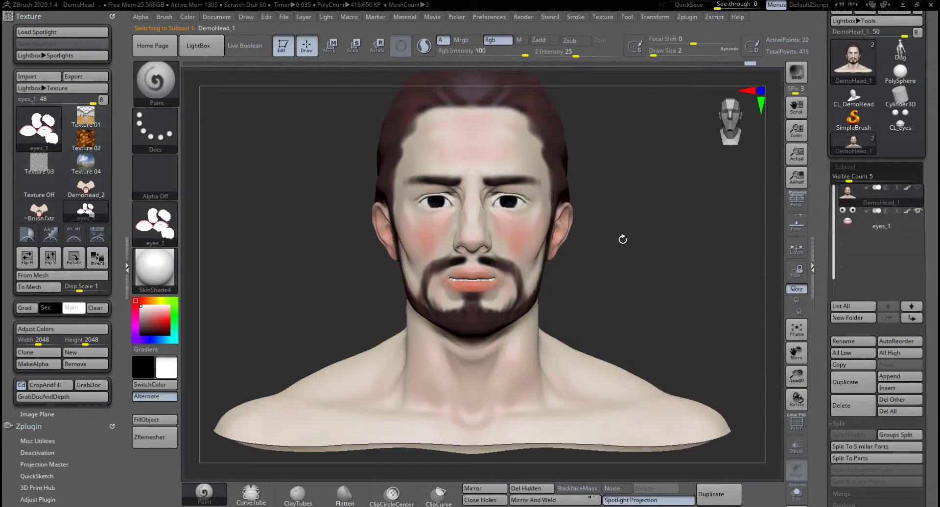
scroll(936, 134, "up", 4)
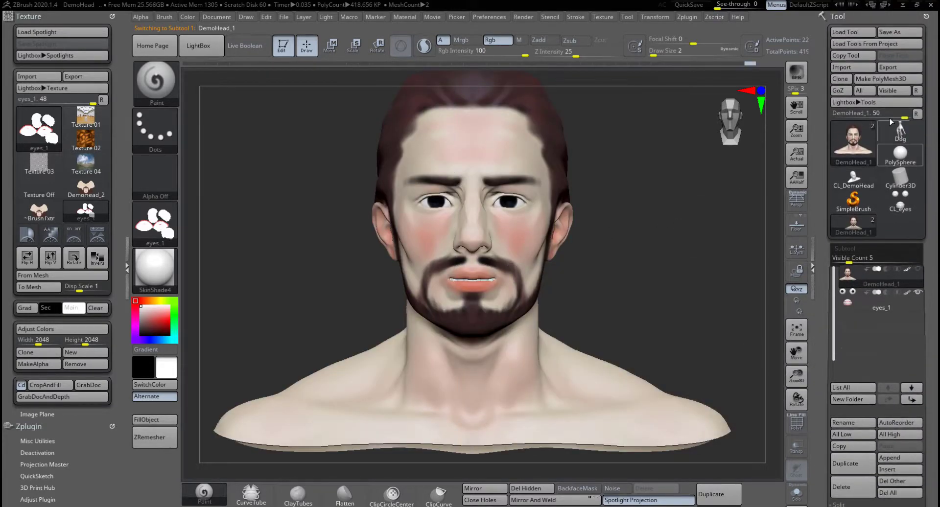
left_click(887, 68)
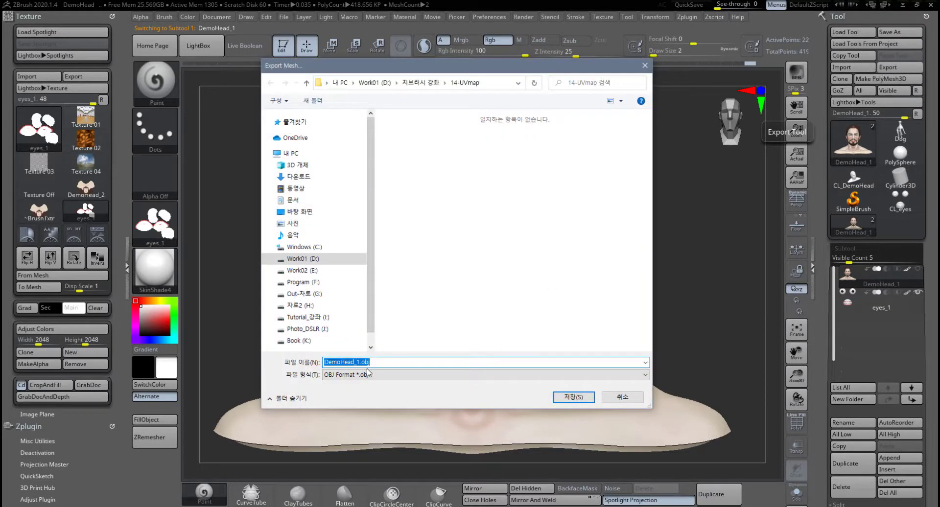
left_click(580, 399)
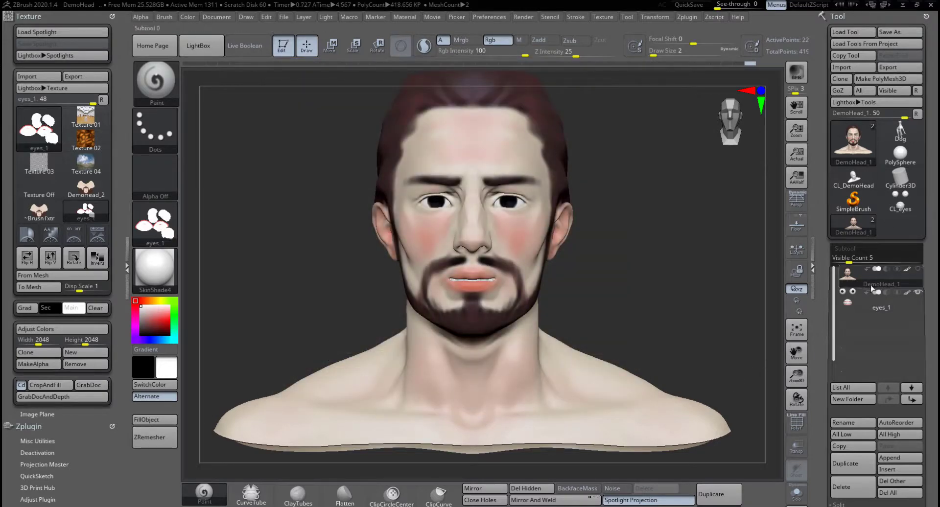
Switch to the eyes_1 subtool and export its mesh as eyes_1.obj in OBJ format to the 14-UVmap folder.
left_click(848, 289)
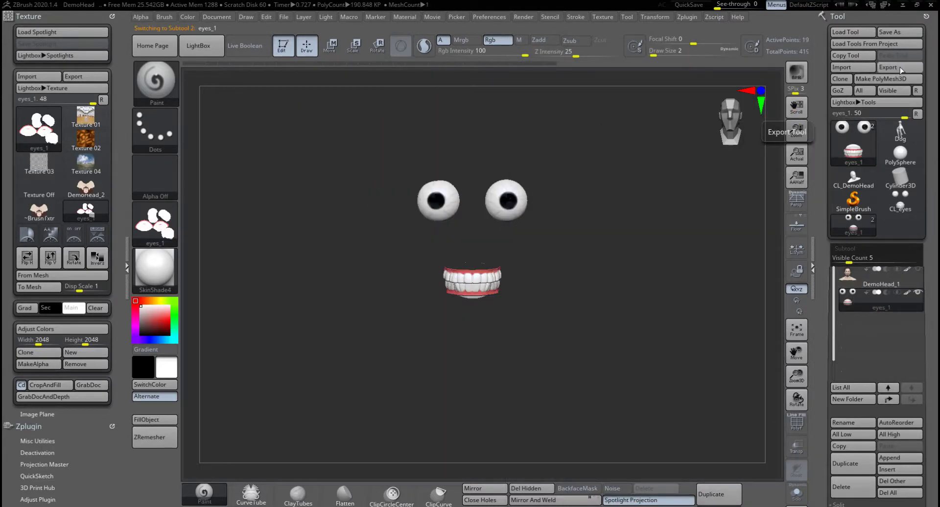
left_click(900, 67)
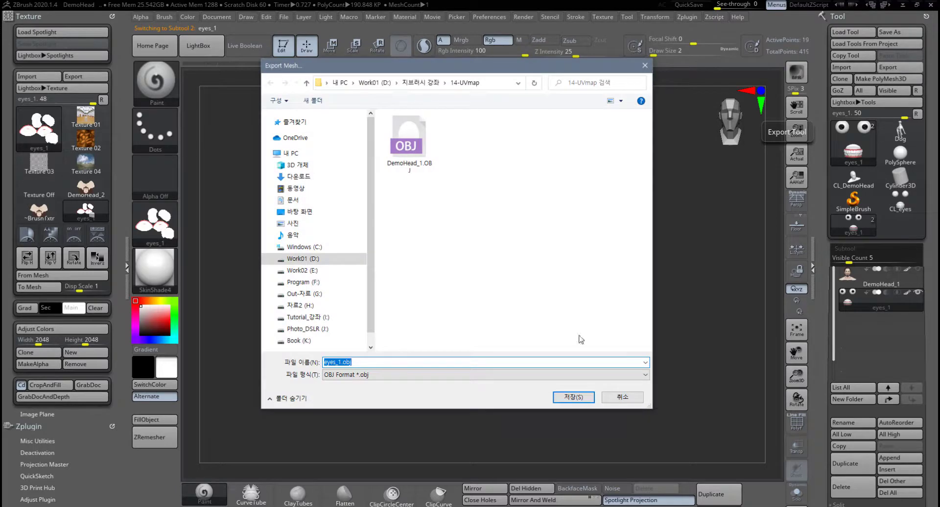
left_click(573, 397)
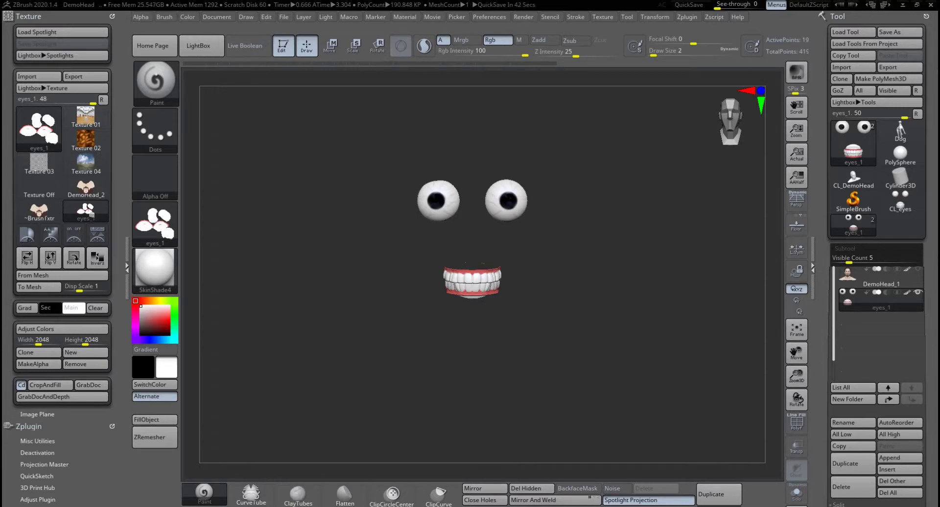
Switch to the 14-UVmap folder in File Explorer, review the exported OBJ meshes and texture images, and return to ZBrush.
left_click_drag(0, 89, 509, 39)
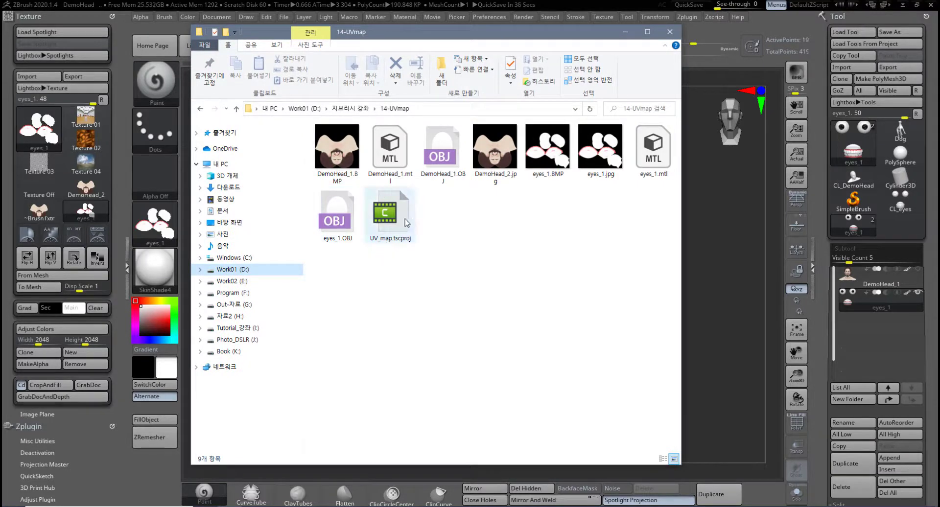
left_click(344, 228)
left_click(442, 164)
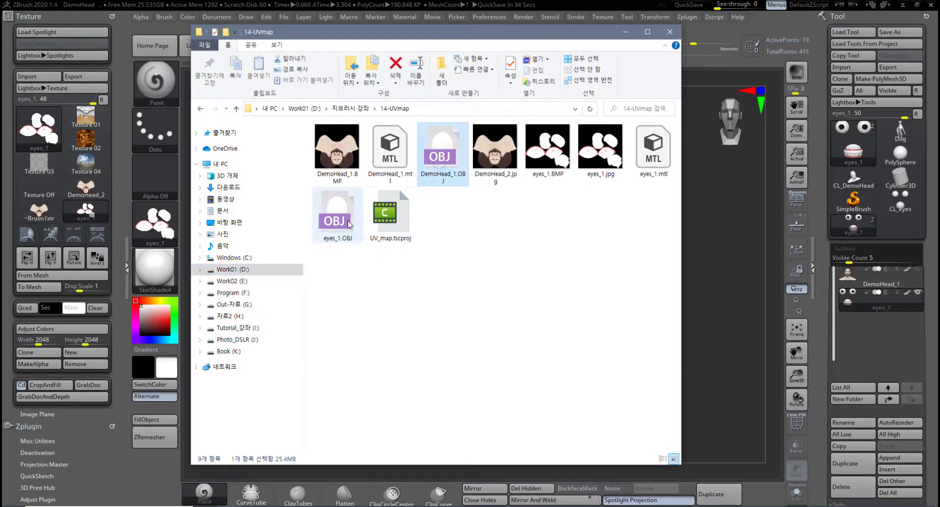
left_click(346, 226)
left_click(445, 166)
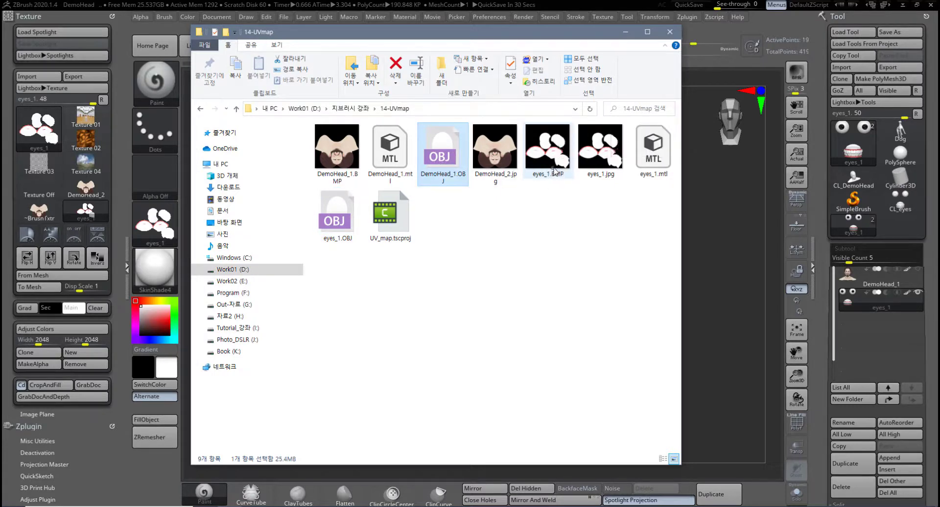
left_click(552, 172)
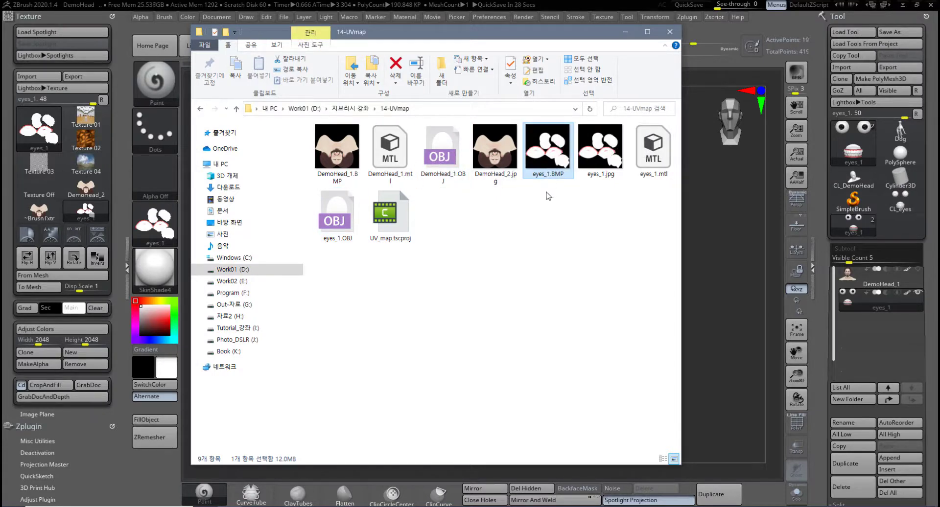
left_click_drag(550, 38, 559, 65)
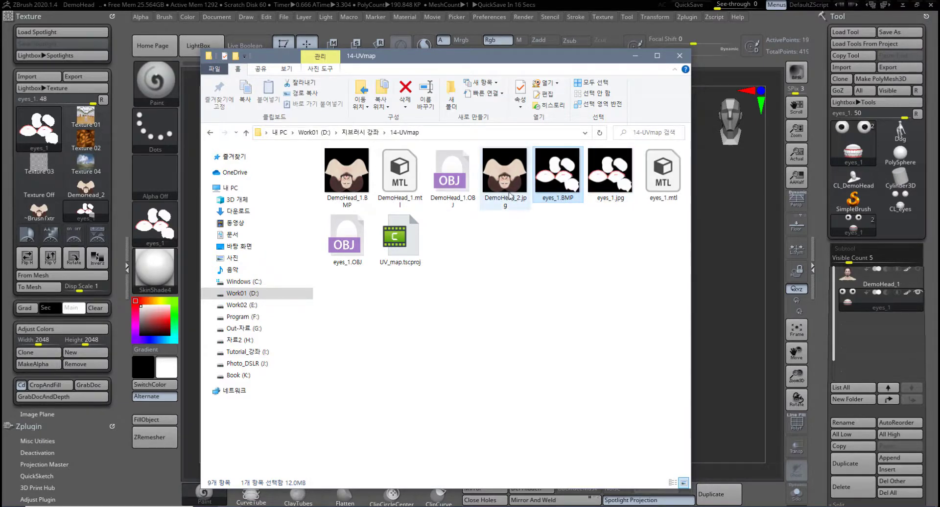
left_click(356, 192)
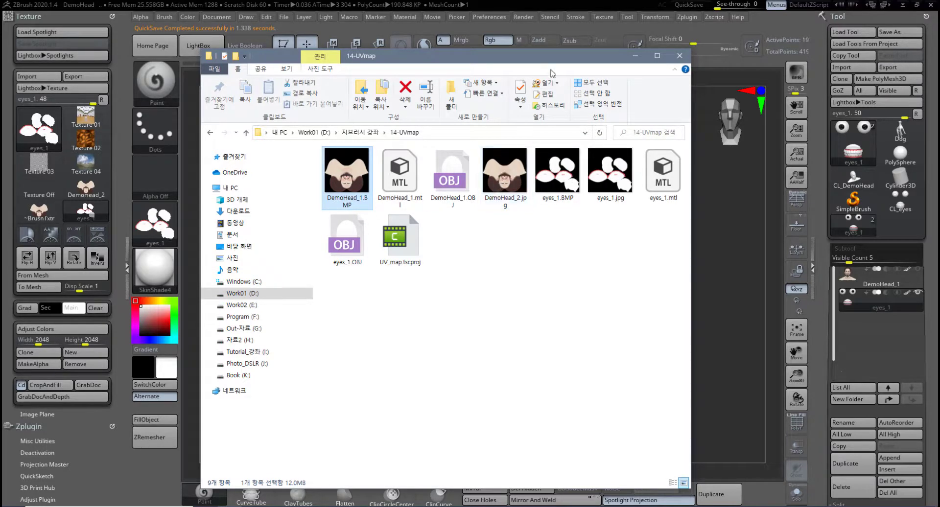
left_click_drag(545, 64, 0, 123)
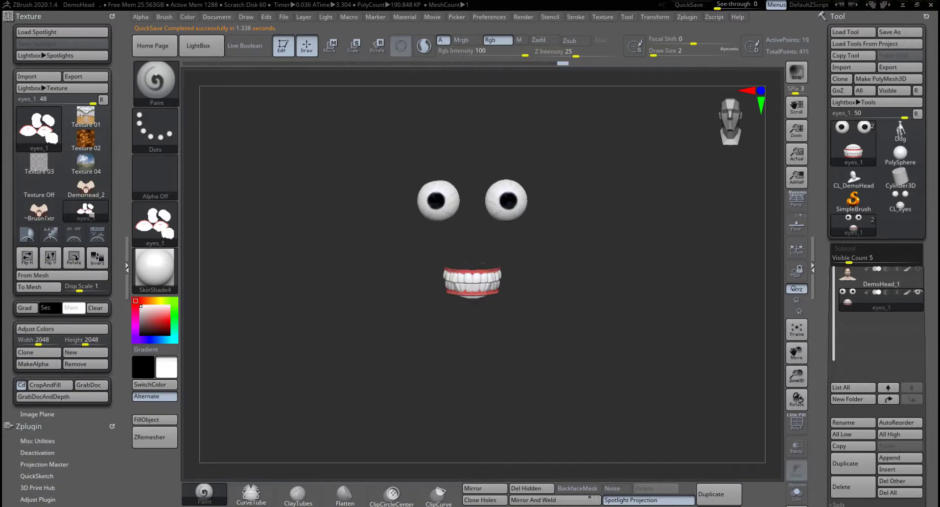
Switch back to the DemoHead_1 subtool.
left_click(849, 276)
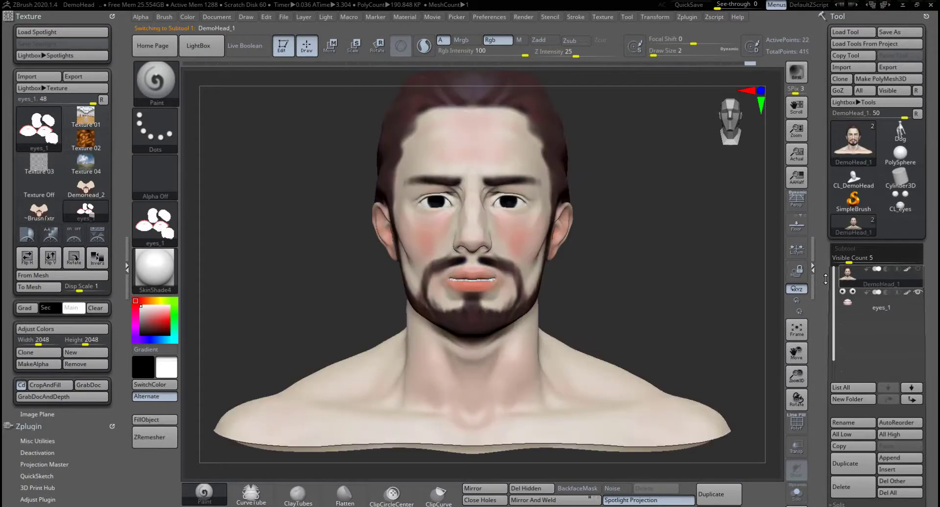